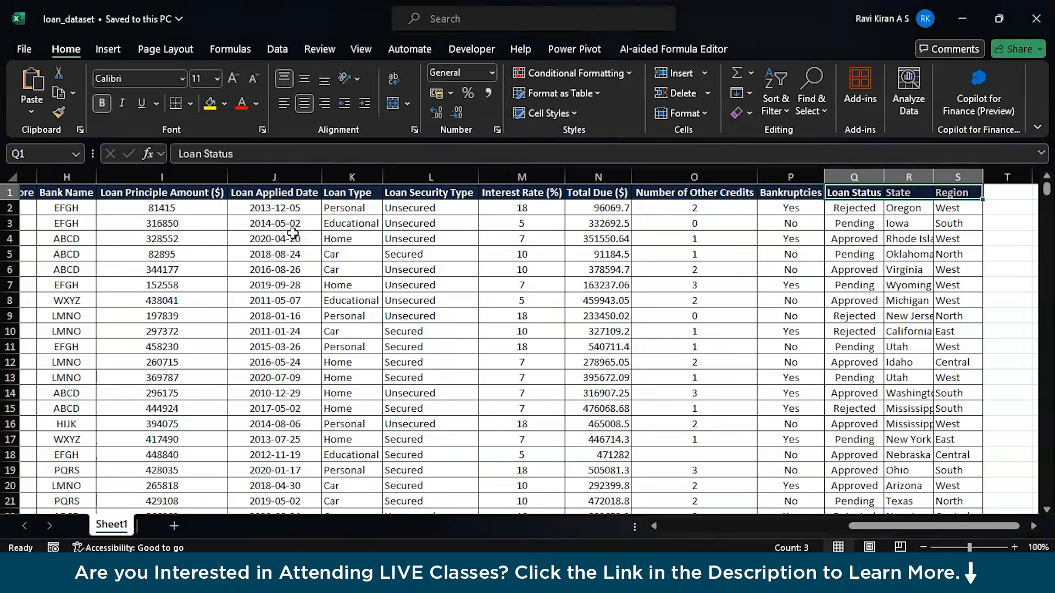
- Examine the loan dataset's columns from Phone Number and Loan ID through Loan Status, State and Region
{"action": "scroll", "coordinate": [293, 233], "scroll_direction": "left", "scroll_amount": 4}
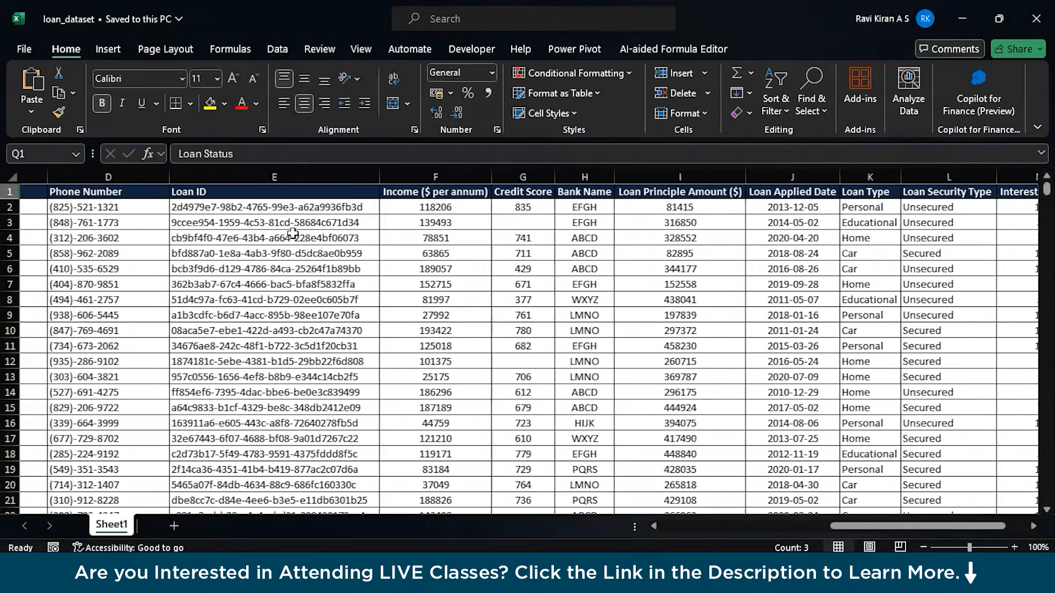
{"action": "scroll", "coordinate": [293, 234], "scroll_direction": "left", "scroll_amount": 2}
{"action": "scroll", "coordinate": [293, 234], "scroll_direction": "right", "scroll_amount": 4}
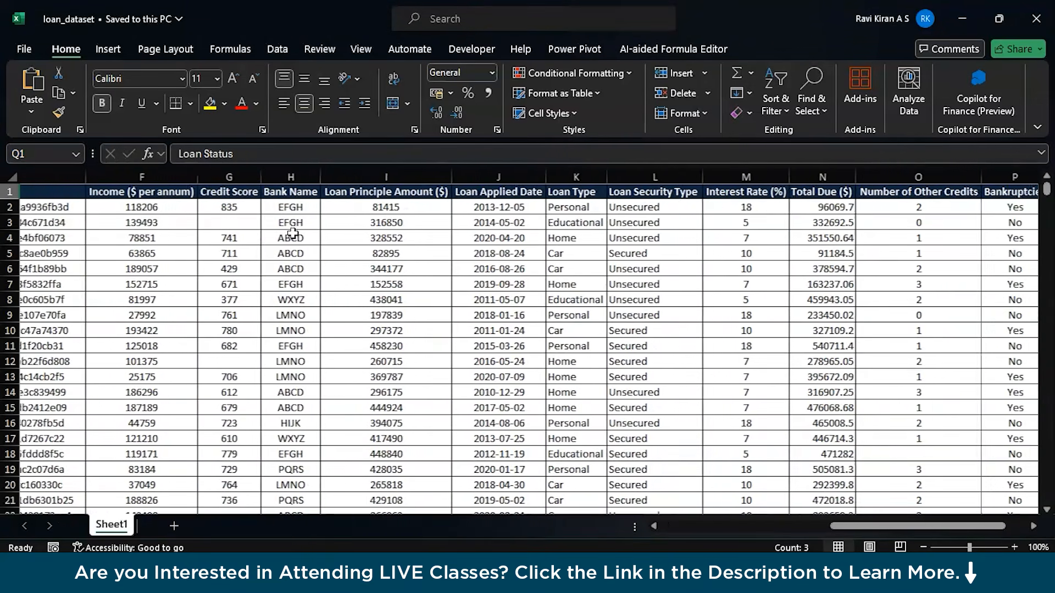
{"action": "scroll", "coordinate": [293, 233], "scroll_direction": "right", "scroll_amount": 5}
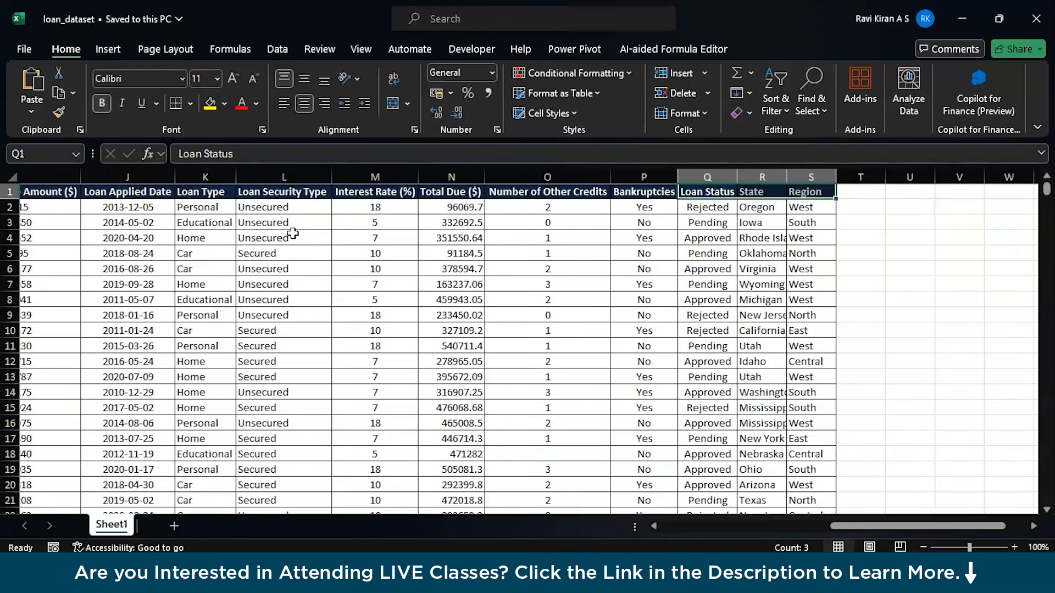
{"action": "scroll", "coordinate": [293, 233], "scroll_direction": "right", "scroll_amount": 2}
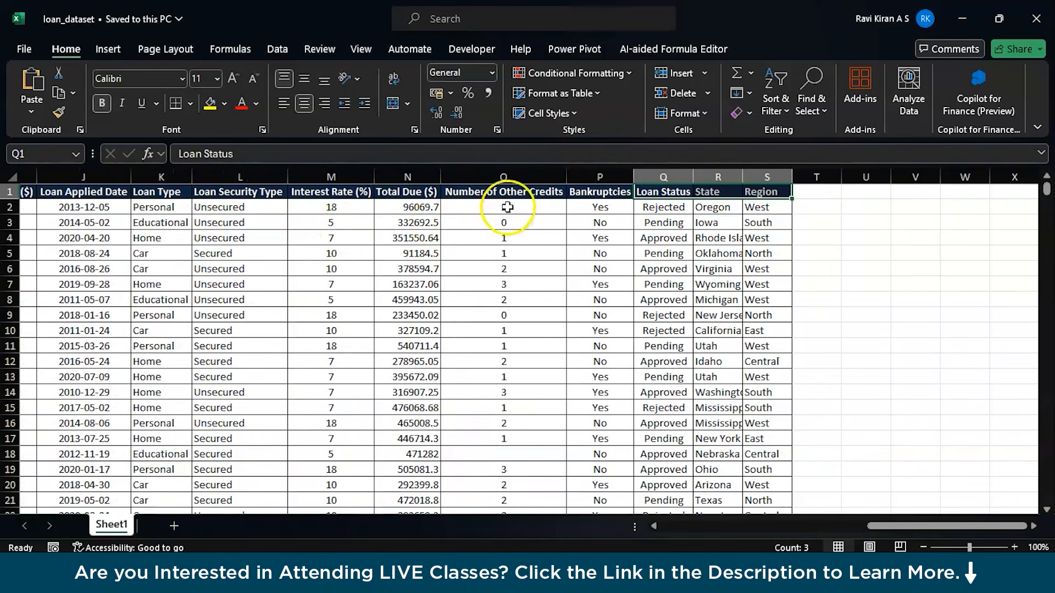
{"action": "scroll", "coordinate": [519, 263], "scroll_direction": "left", "scroll_amount": 4}
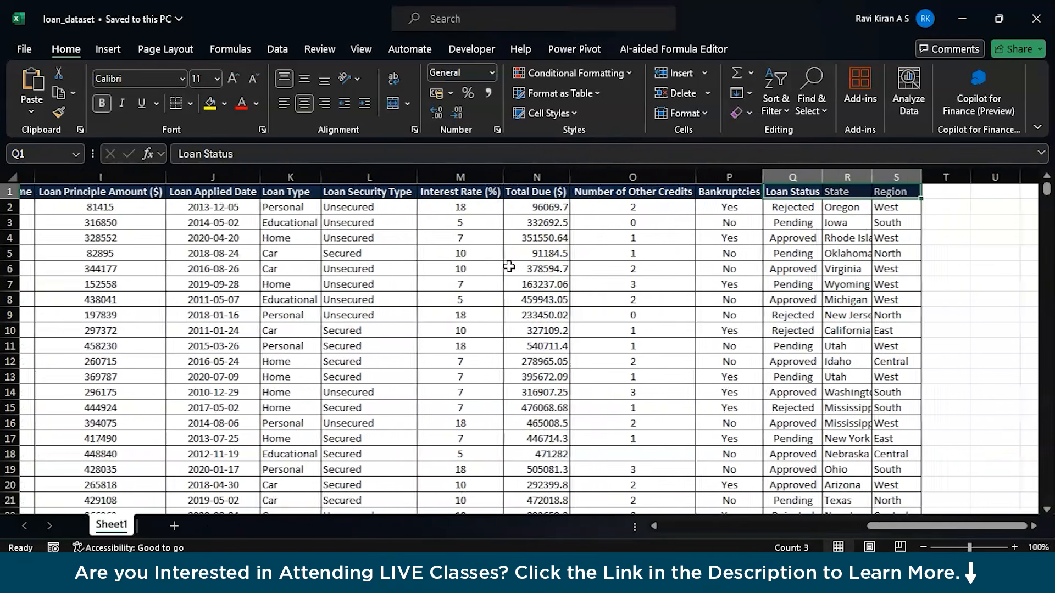
{"action": "scroll", "coordinate": [510, 266], "scroll_direction": "left", "scroll_amount": 6}
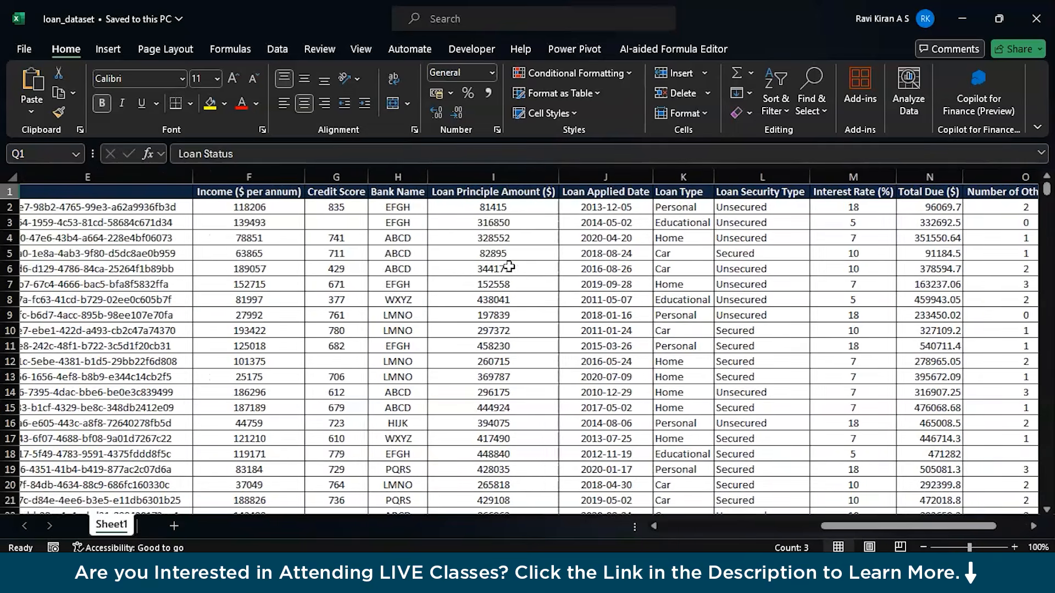
{"action": "scroll", "coordinate": [510, 267], "scroll_direction": "right", "scroll_amount": 3}
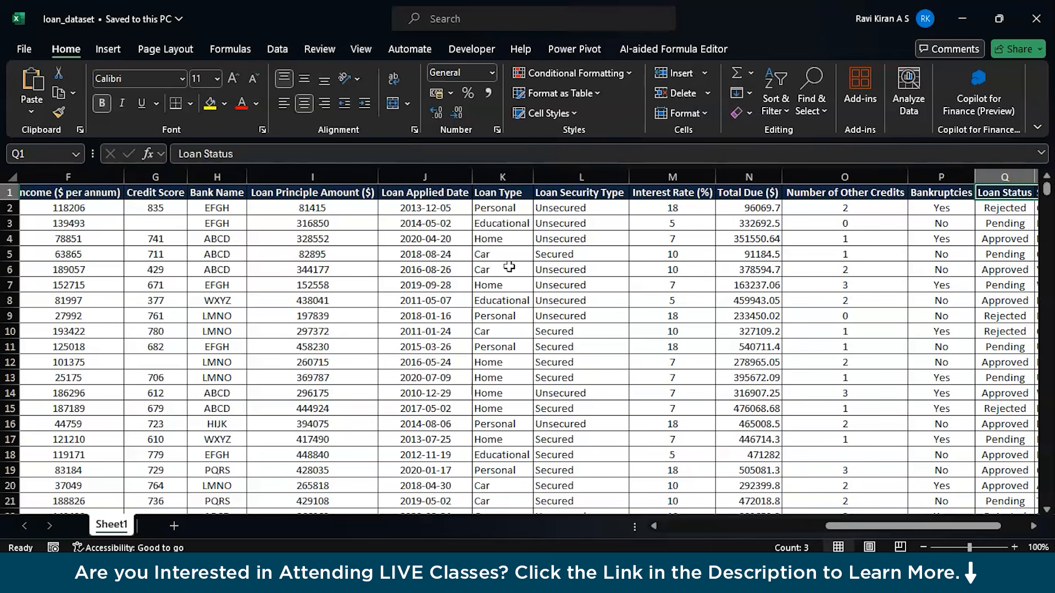
{"action": "scroll", "coordinate": [509, 267], "scroll_direction": "left", "scroll_amount": 1}
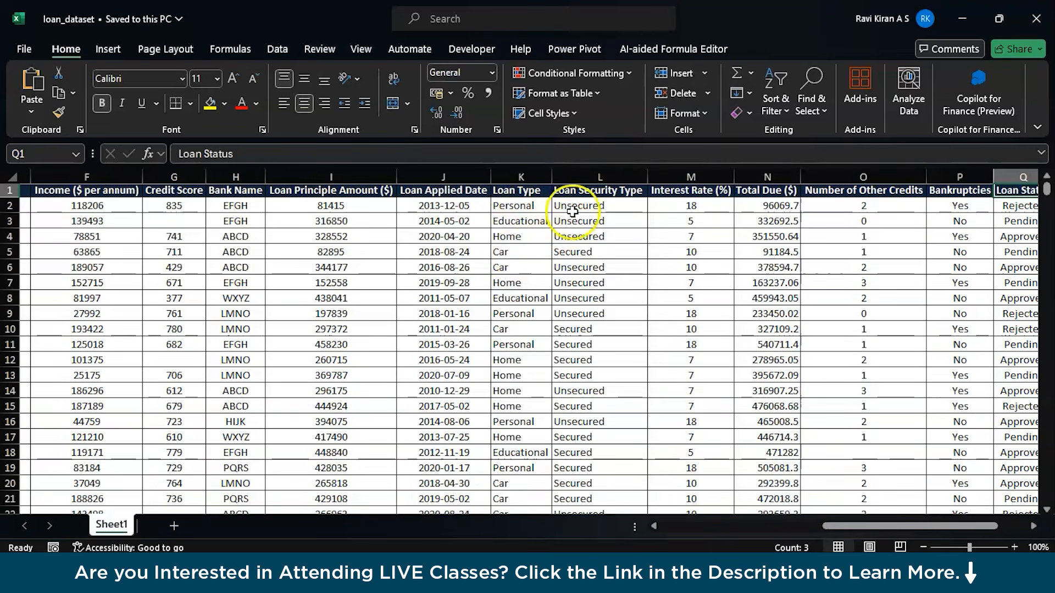
{"action": "scroll", "coordinate": [603, 220], "scroll_direction": "right", "scroll_amount": 3}
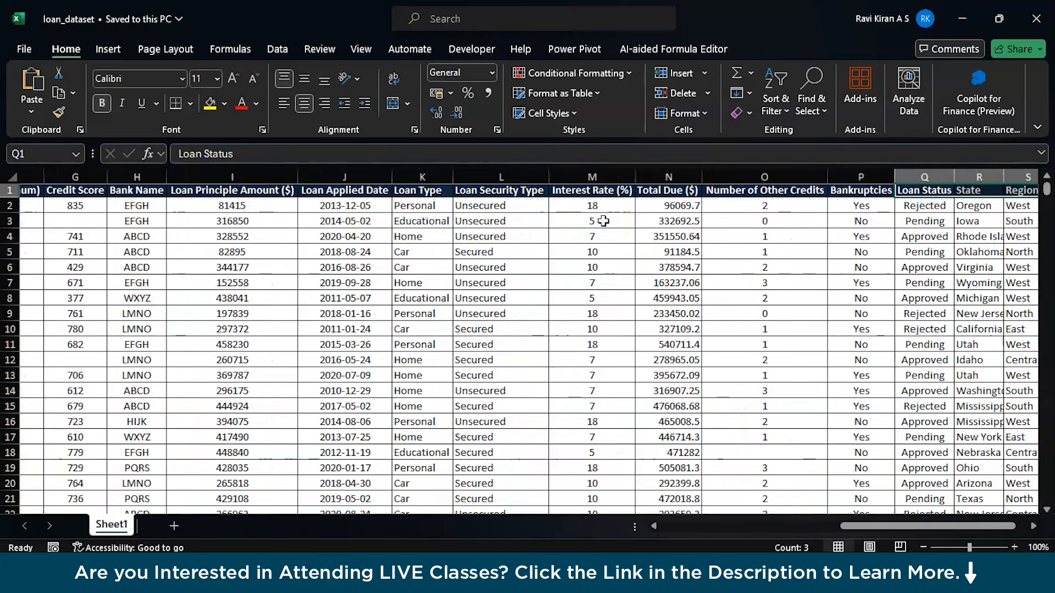
{"action": "scroll", "coordinate": [603, 221], "scroll_direction": "right", "scroll_amount": 1}
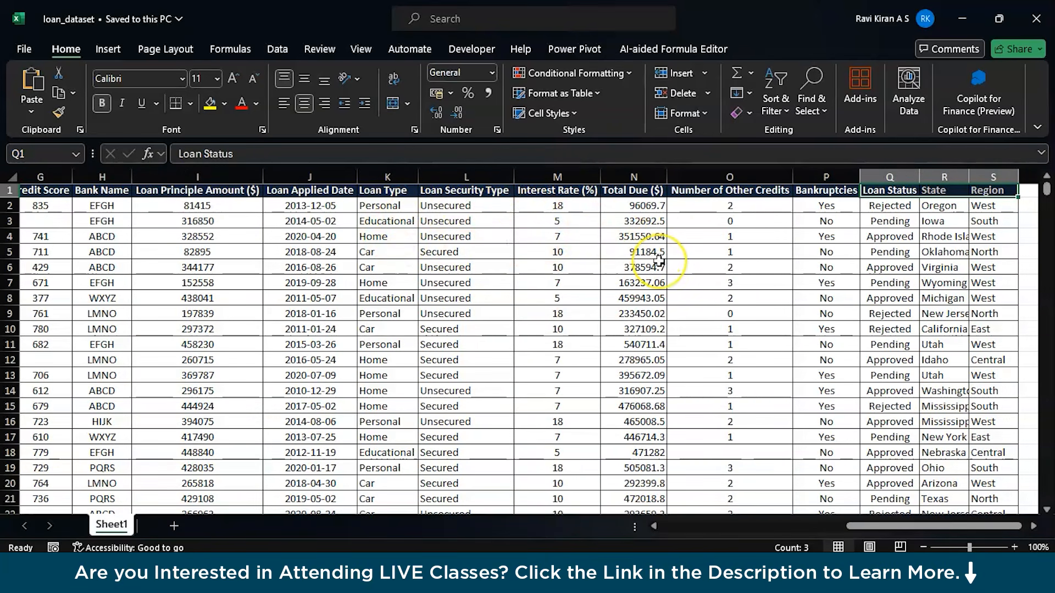
{"action": "scroll", "coordinate": [658, 260], "scroll_direction": "right", "scroll_amount": 2}
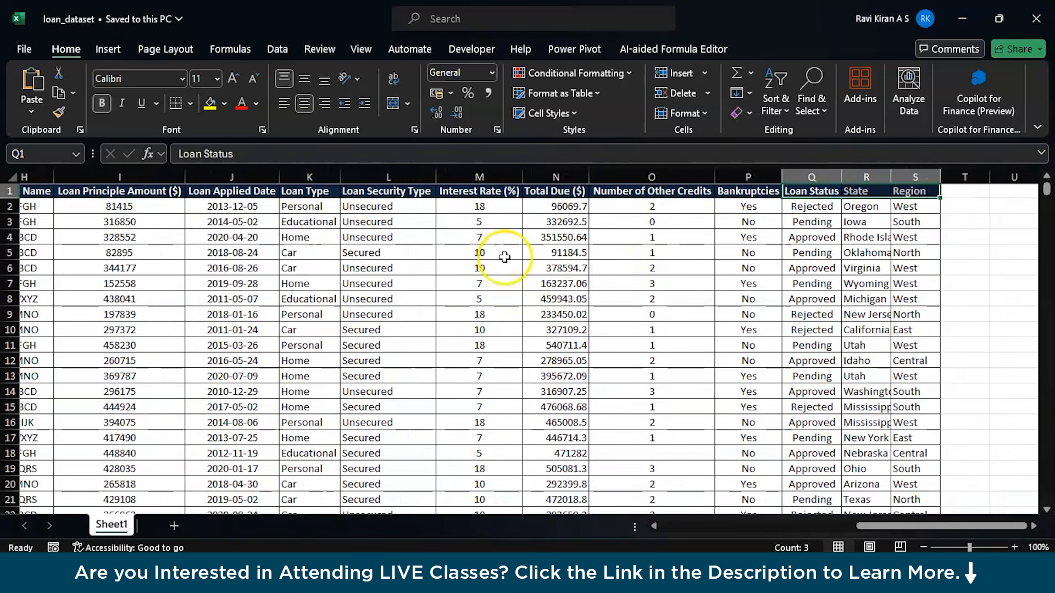
{"action": "scroll", "coordinate": [449, 274], "scroll_direction": "left", "scroll_amount": 3}
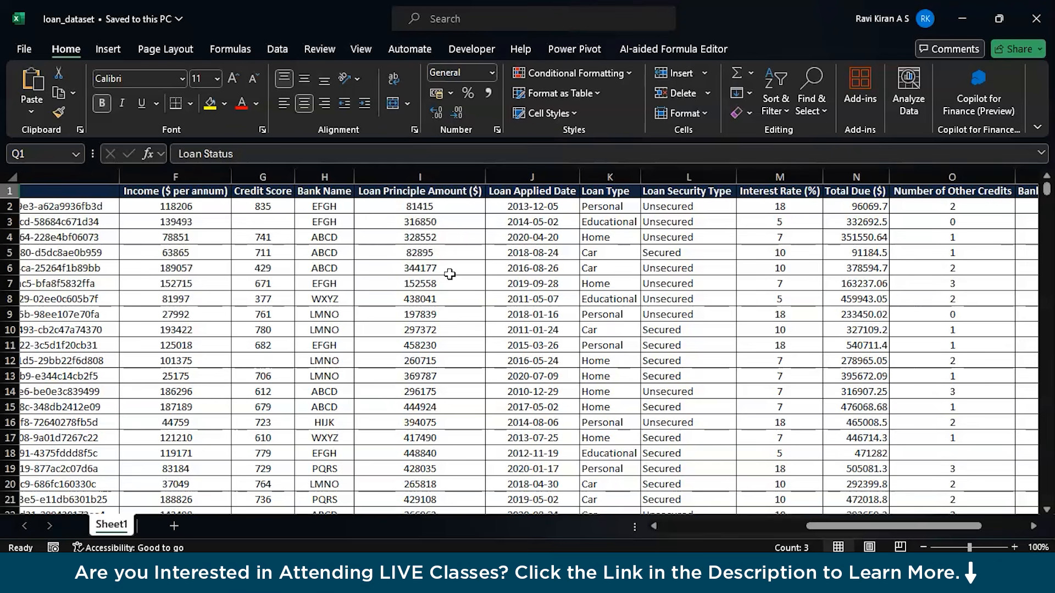
- Review the dataset's customer e-mail and phone columns together with its income, credit, loan and status fields
{"action": "scroll", "coordinate": [285, 309], "scroll_direction": "left", "scroll_amount": 1}
{"action": "scroll", "coordinate": [285, 309], "scroll_direction": "left", "scroll_amount": 8}
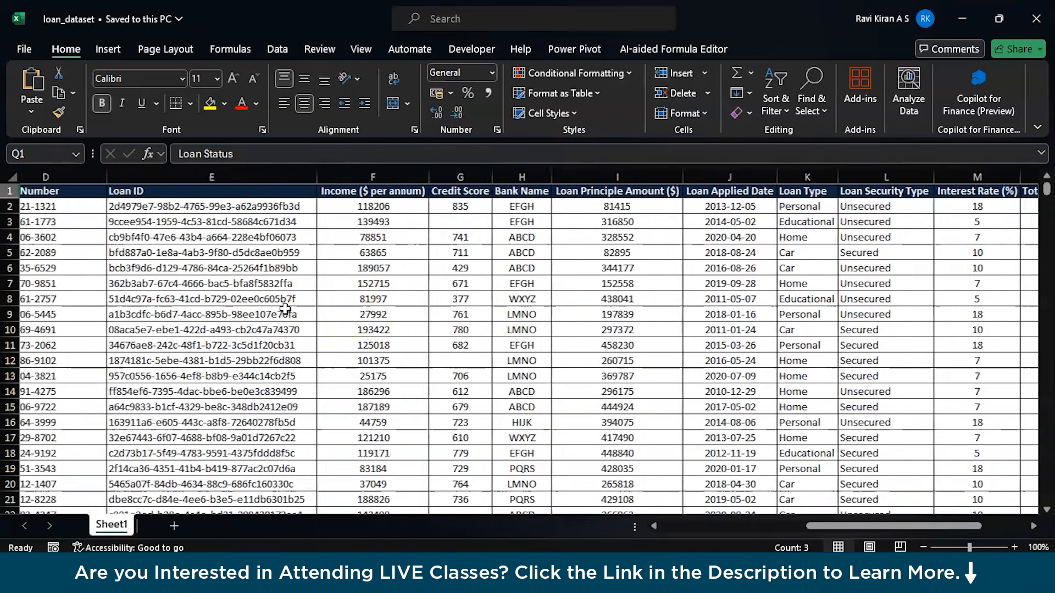
{"action": "left_click", "coordinate": [259, 238]}
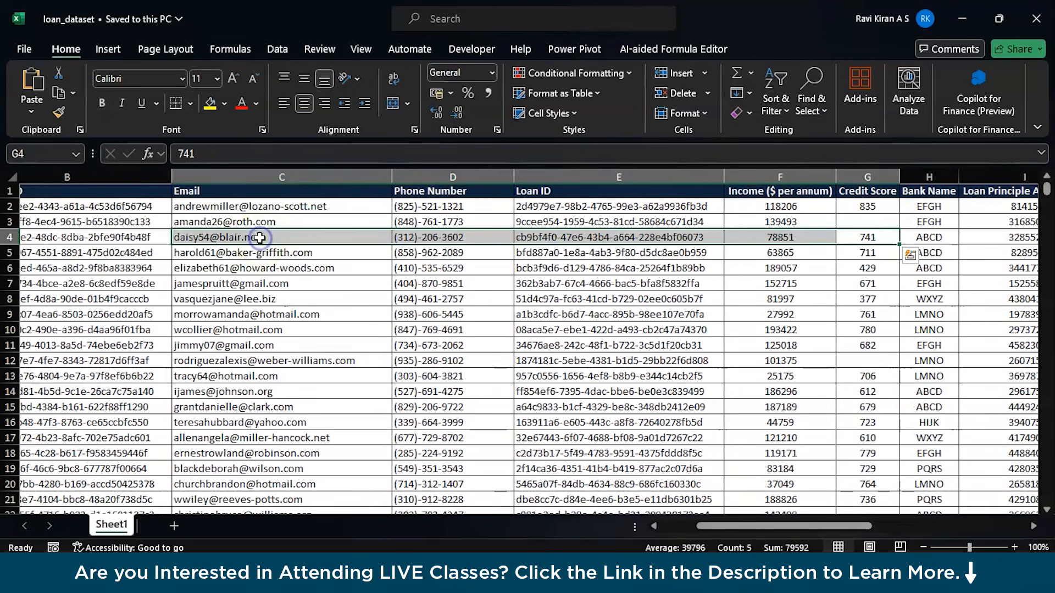
{"action": "left_click", "coordinate": [276, 206]}
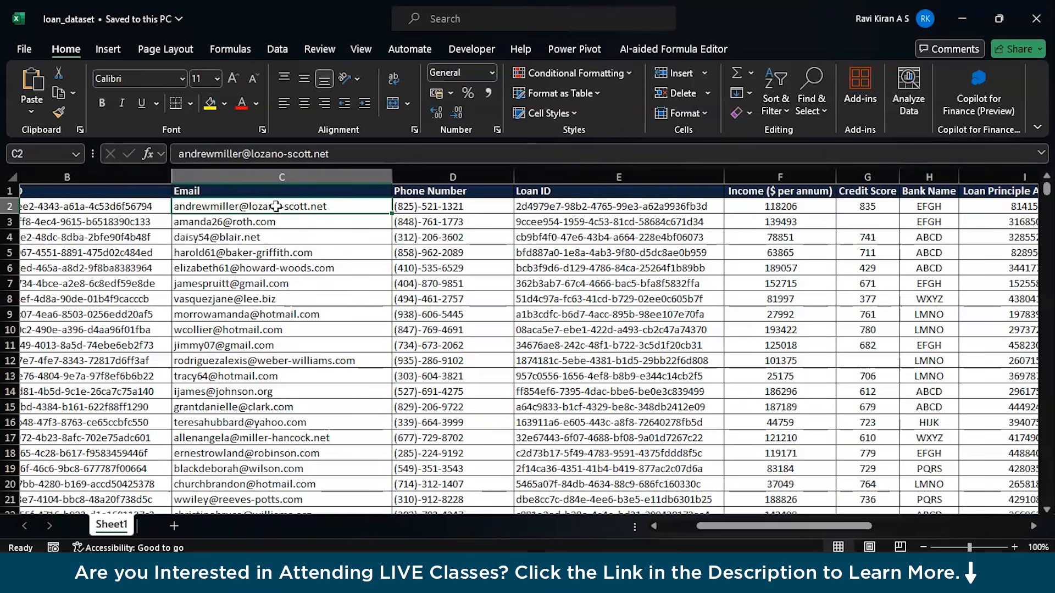
{"action": "scroll", "coordinate": [276, 206], "scroll_direction": "right", "scroll_amount": 10}
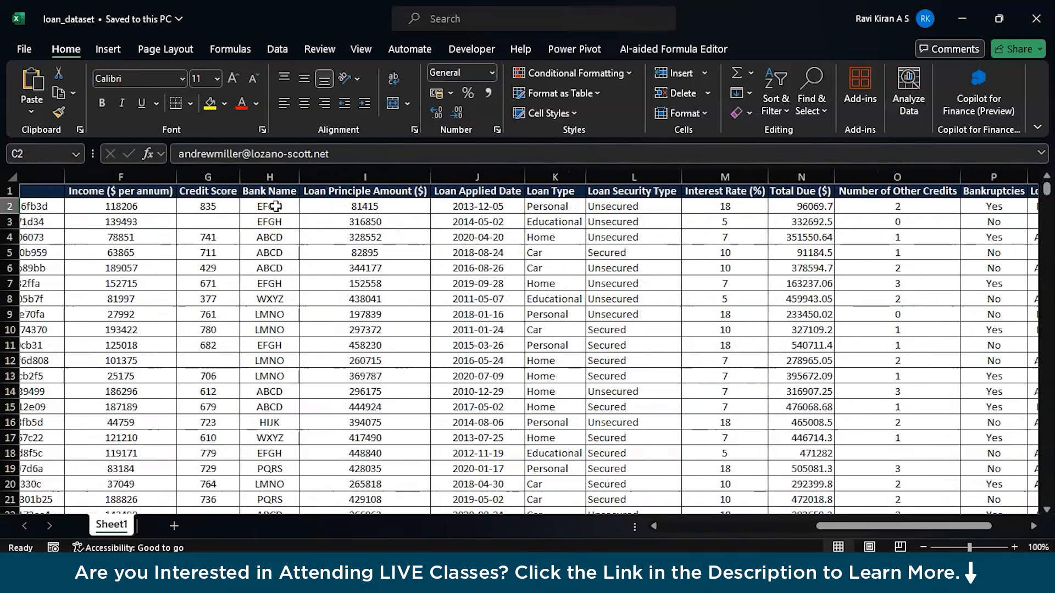
{"action": "scroll", "coordinate": [970, 302], "scroll_direction": "right", "scroll_amount": 5}
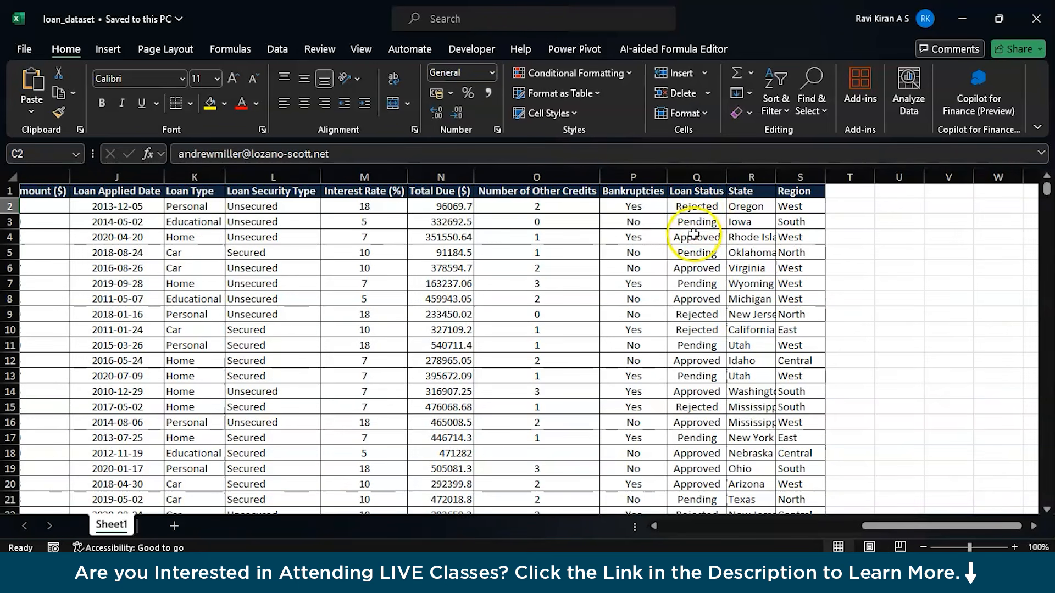
{"action": "scroll", "coordinate": [630, 331], "scroll_direction": "left", "scroll_amount": 2}
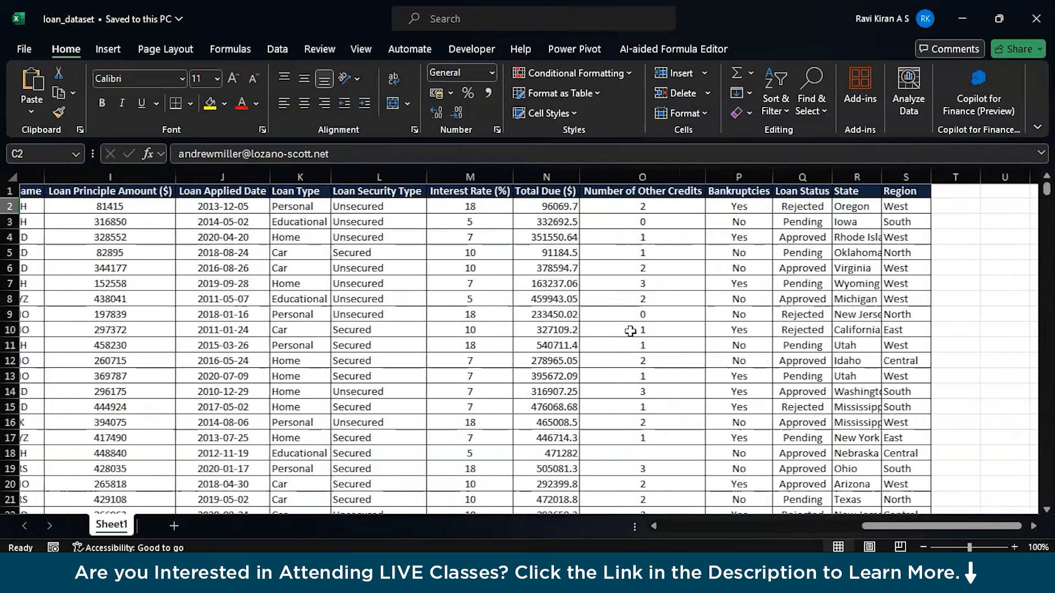
{"action": "scroll", "coordinate": [630, 331], "scroll_direction": "left", "scroll_amount": 4}
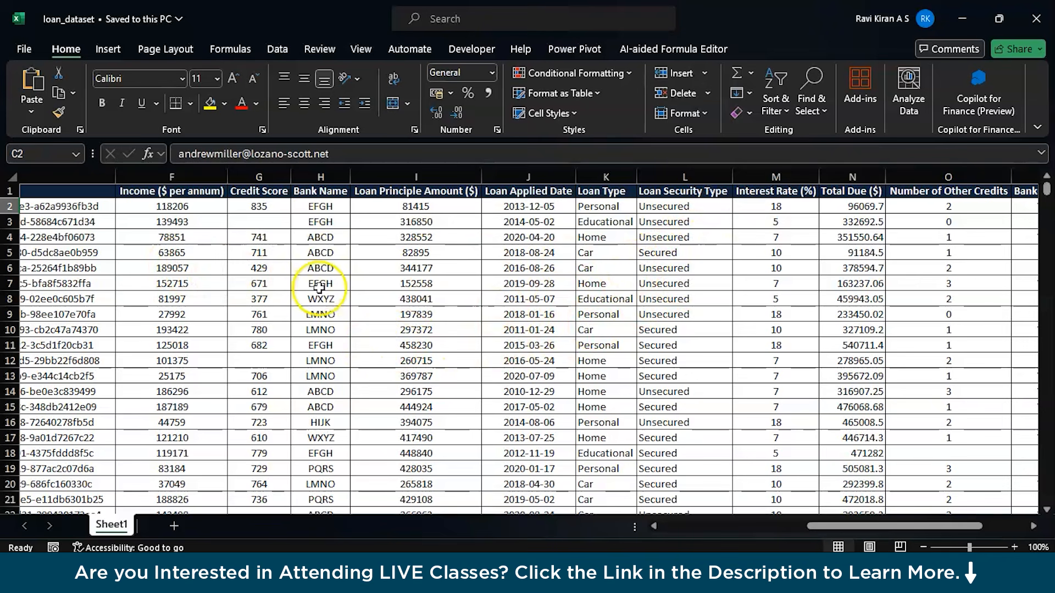
{"action": "scroll", "coordinate": [319, 287], "scroll_direction": "left", "scroll_amount": 3}
{"action": "scroll", "coordinate": [319, 288], "scroll_direction": "left", "scroll_amount": 6}
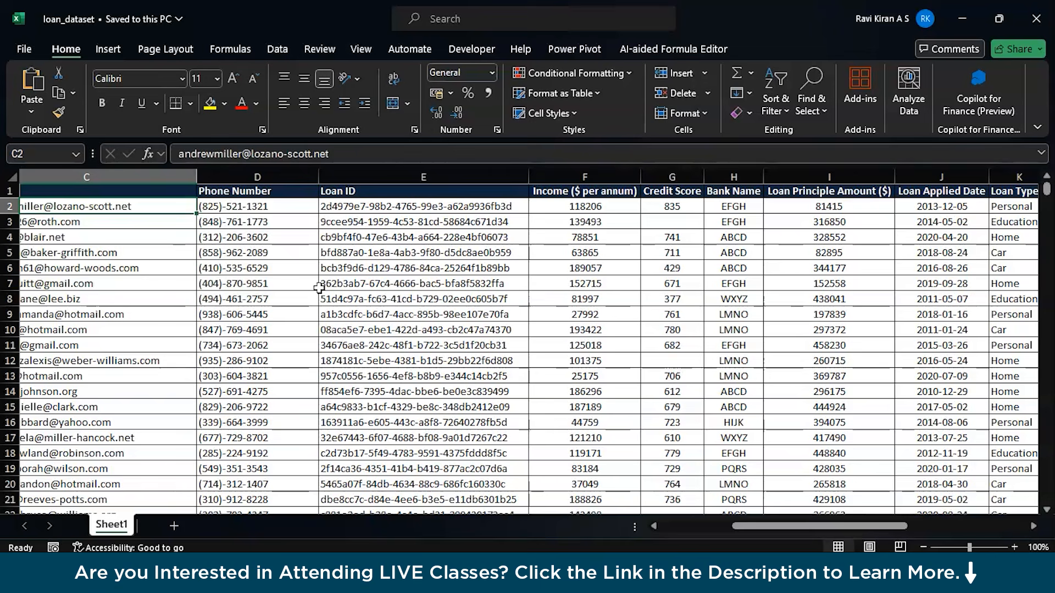
{"action": "left_click", "coordinate": [320, 287]}
{"action": "left_click", "coordinate": [340, 314]}
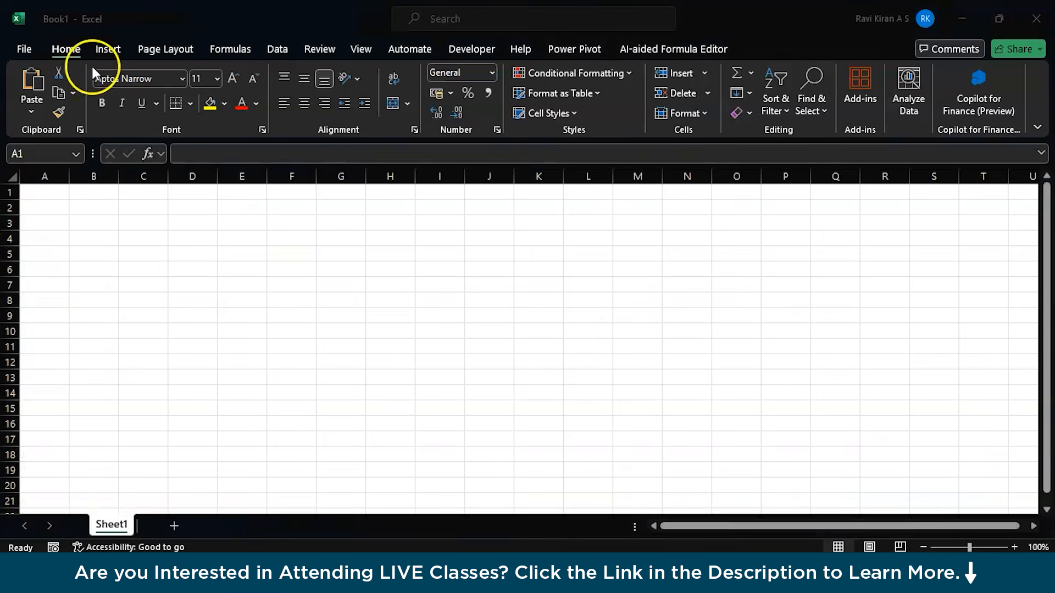
- In the blank workbook, look through the available import source categories: file, database, Azure, Power Platform and other sources
{"action": "left_click", "coordinate": [271, 52]}
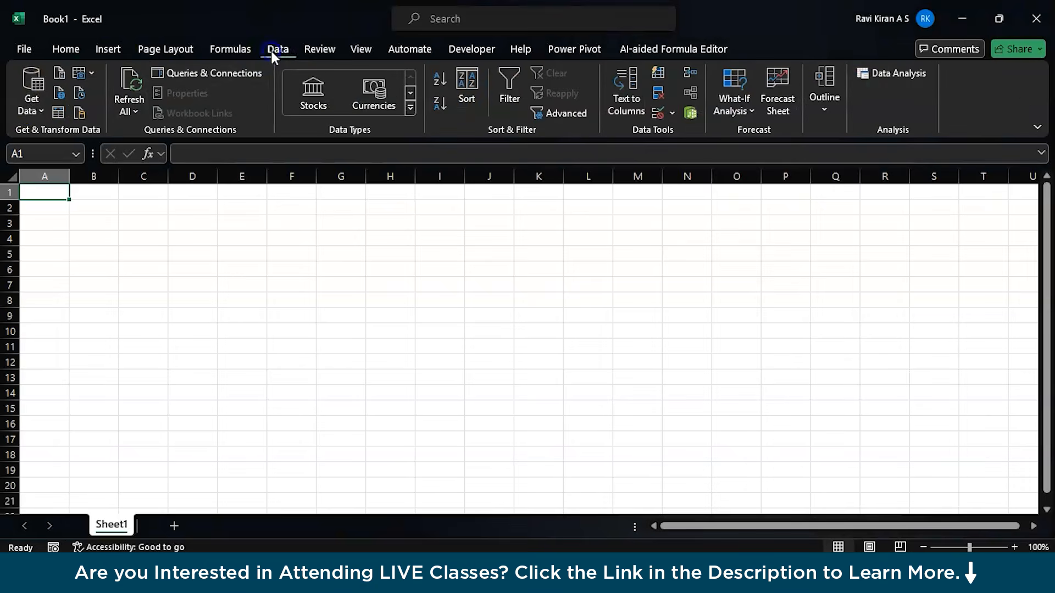
{"action": "left_click", "coordinate": [31, 105]}
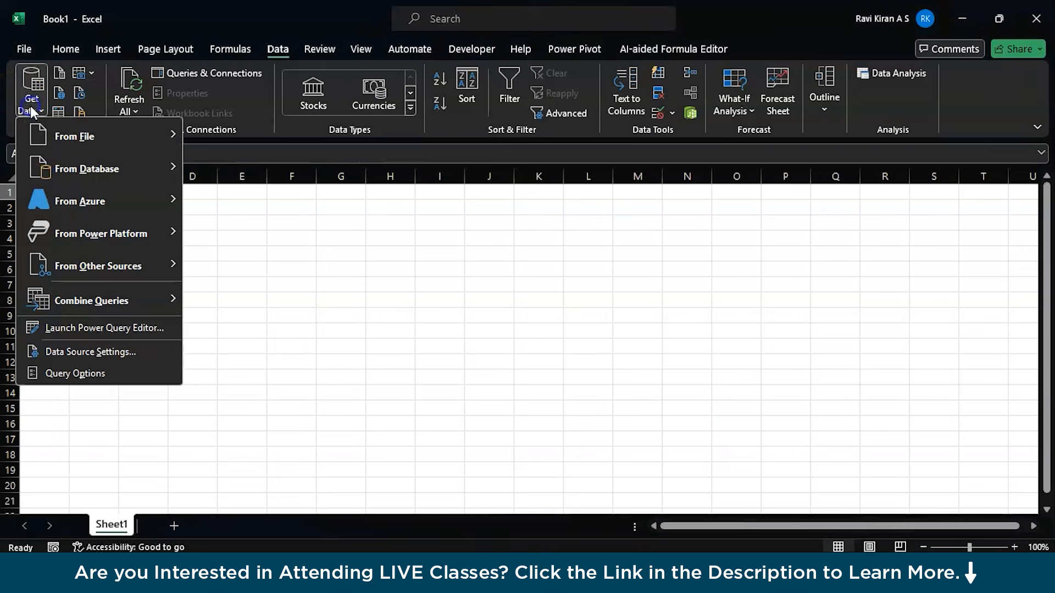
{"action": "left_click", "coordinate": [76, 121]}
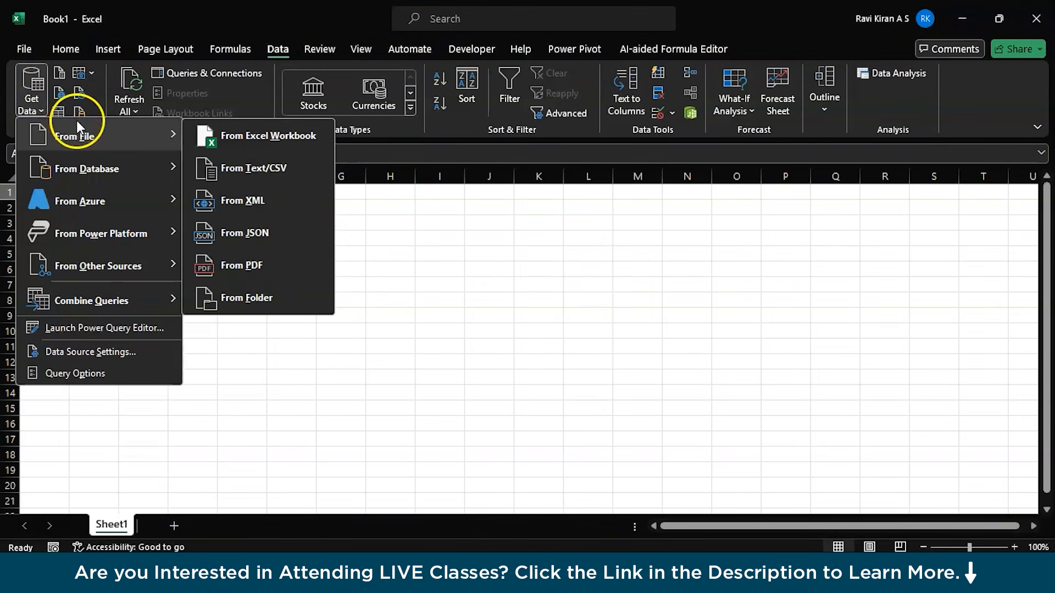
{"action": "left_click", "coordinate": [100, 160]}
{"action": "left_click", "coordinate": [101, 201]}
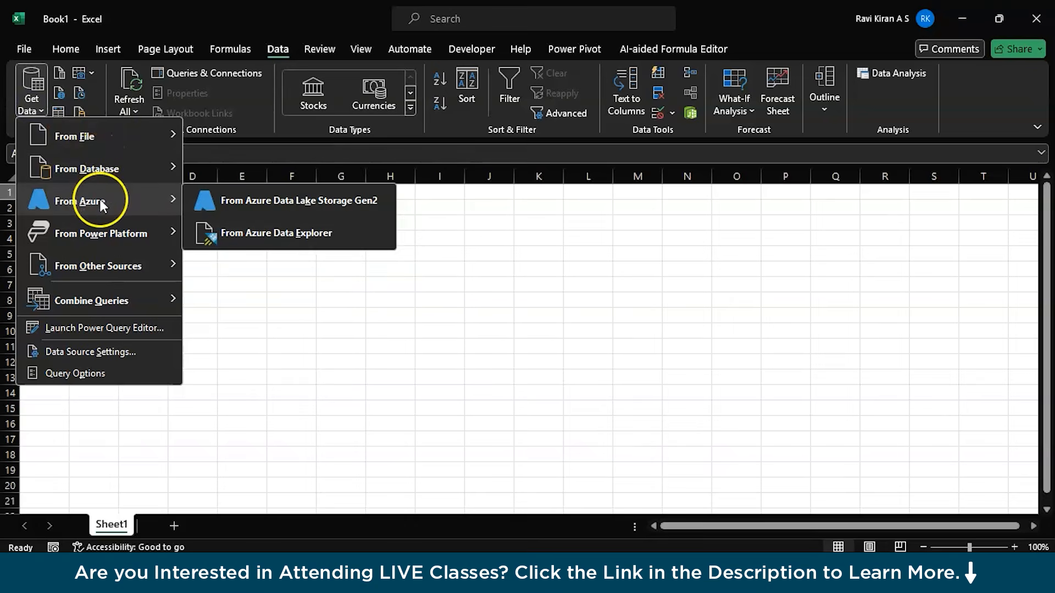
{"action": "left_click", "coordinate": [101, 241]}
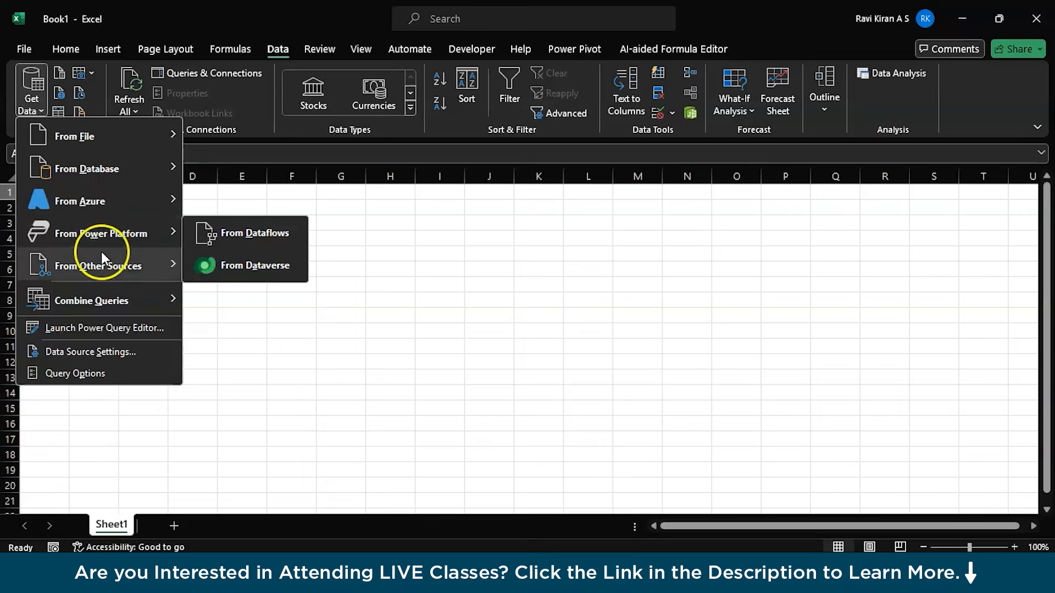
{"action": "left_click", "coordinate": [138, 266]}
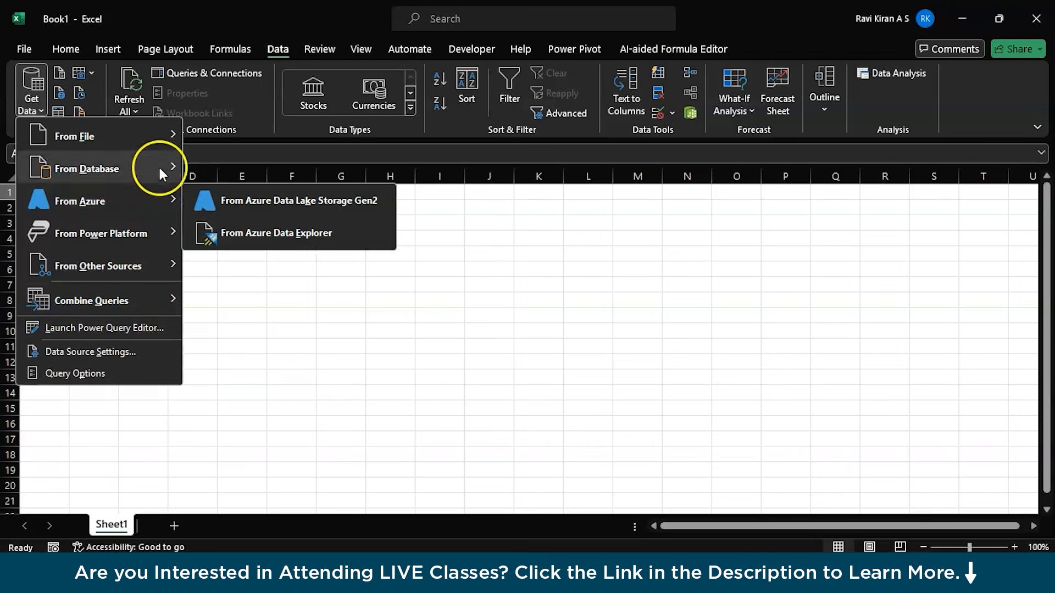
- Import from a folder, choosing the Bank data AI folder in Downloads as the source
{"action": "left_click", "coordinate": [165, 138]}
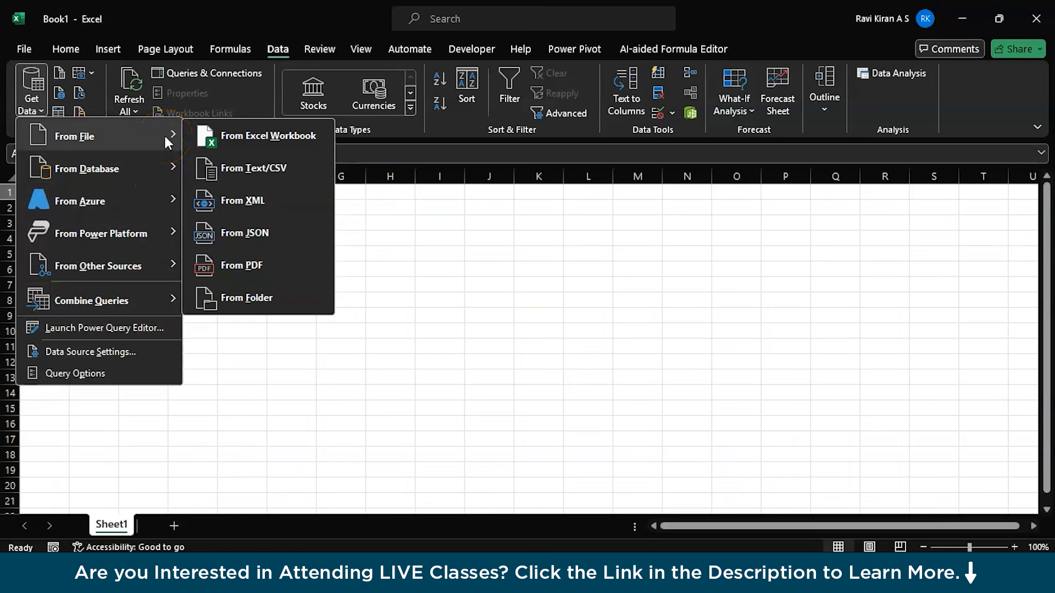
{"action": "left_click", "coordinate": [237, 298]}
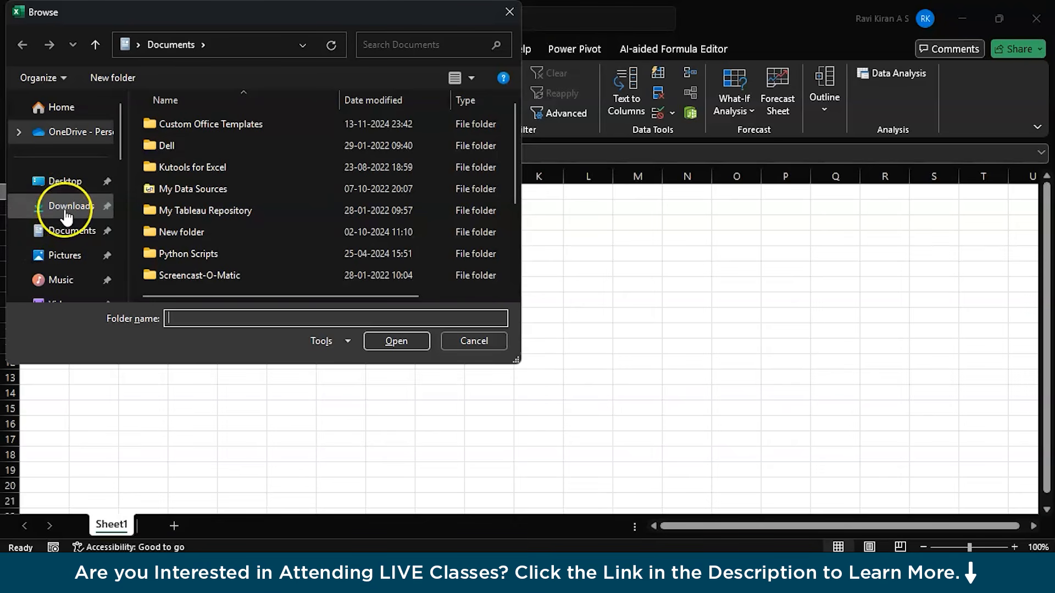
{"action": "scroll", "coordinate": [218, 179], "scroll_direction": "down", "scroll_amount": 1}
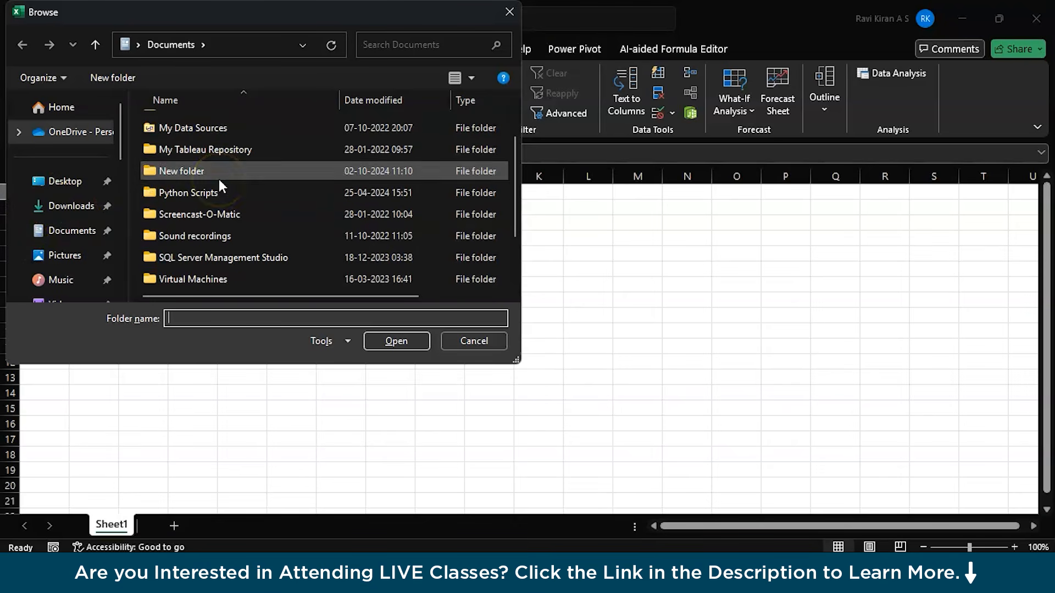
{"action": "left_click", "coordinate": [80, 206]}
{"action": "left_click", "coordinate": [188, 189]}
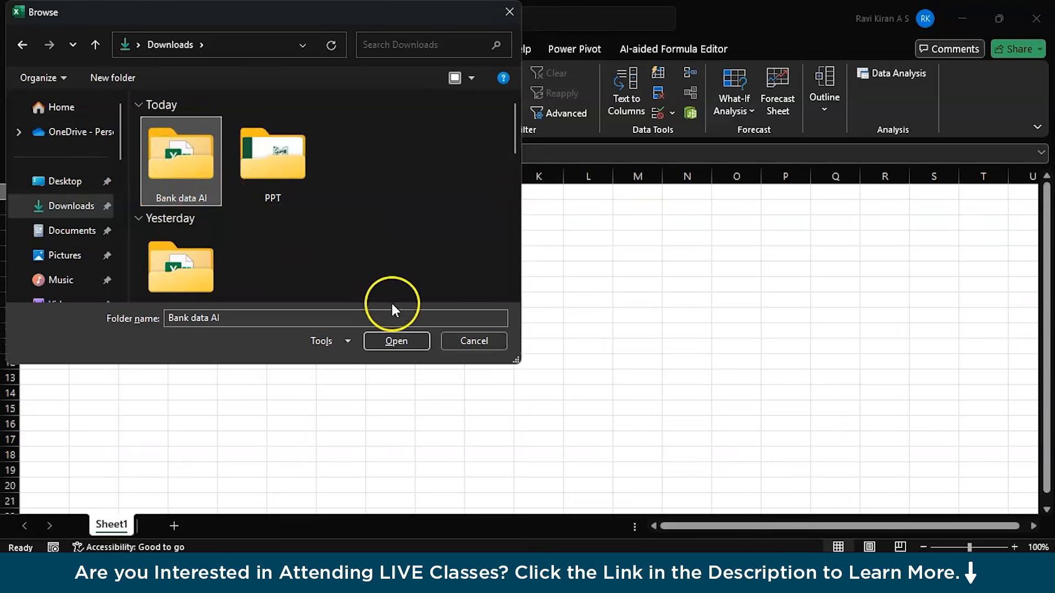
{"action": "left_click", "coordinate": [381, 342]}
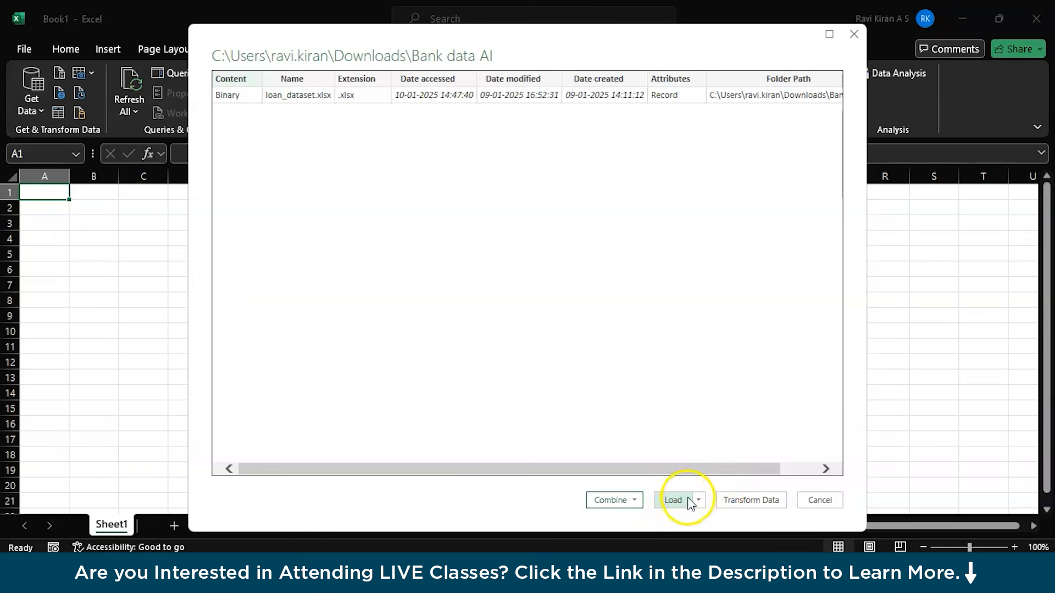
- Load the folder listing into Power Query for transformation and combine the files in the Content column
{"action": "left_click", "coordinate": [736, 500]}
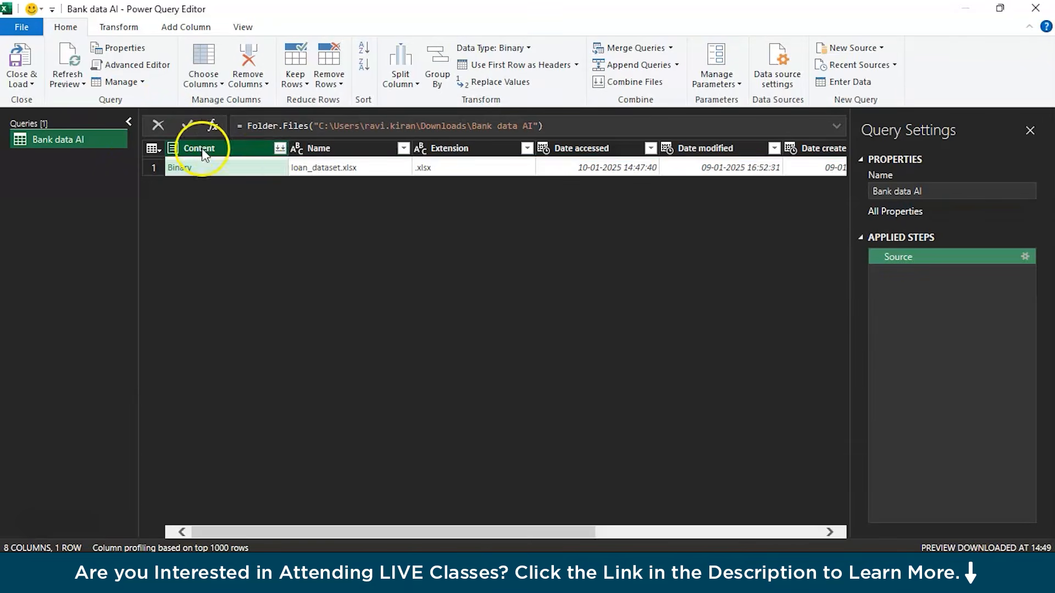
{"action": "left_click", "coordinate": [279, 149]}
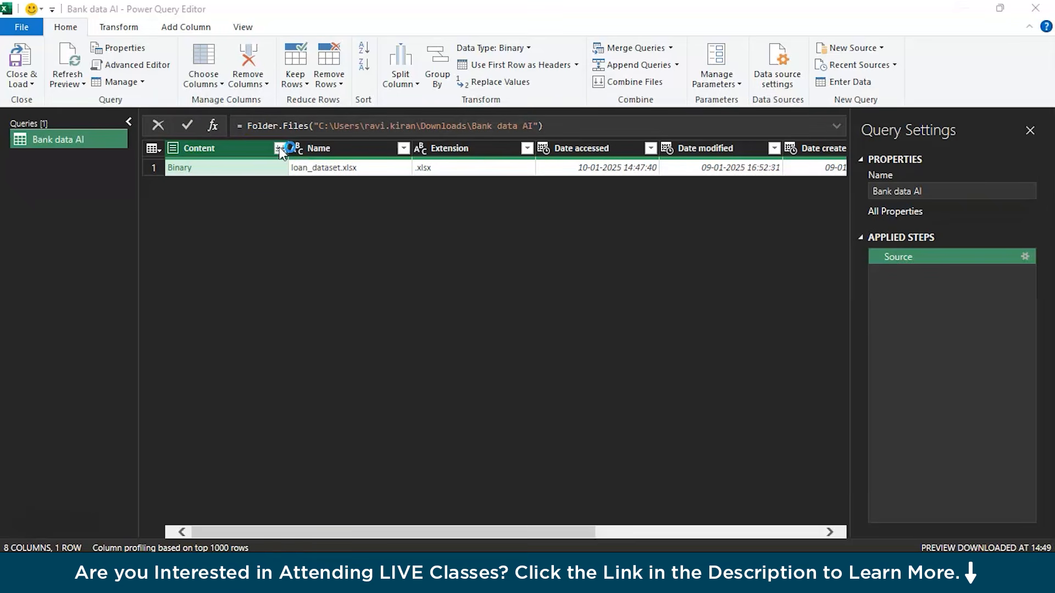
{"action": "left_click", "coordinate": [240, 186]}
{"action": "left_click", "coordinate": [767, 521]}
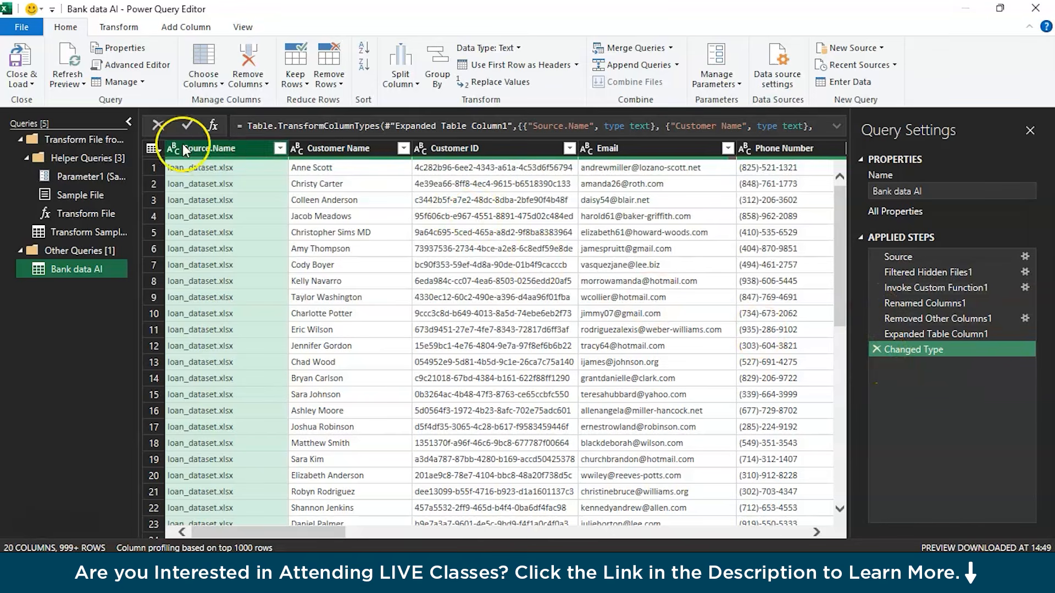
- Remove the Source.Name column from the combined Bank data AI query
{"action": "scroll", "coordinate": [247, 208], "scroll_direction": "right", "scroll_amount": 2}
{"action": "scroll", "coordinate": [247, 209], "scroll_direction": "left", "scroll_amount": 2}
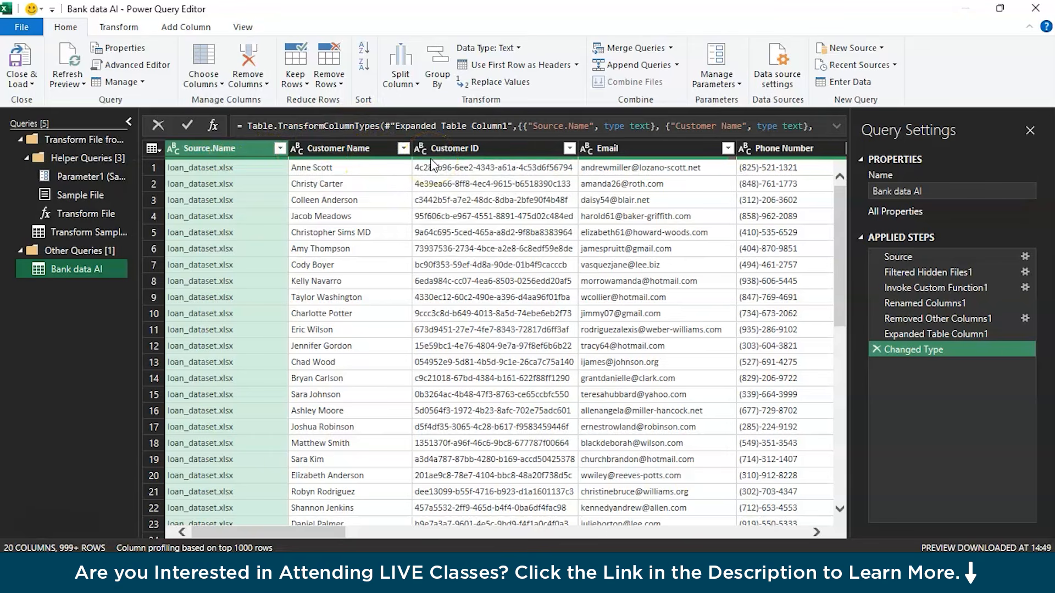
{"action": "mouse_move", "coordinate": [433, 164]}
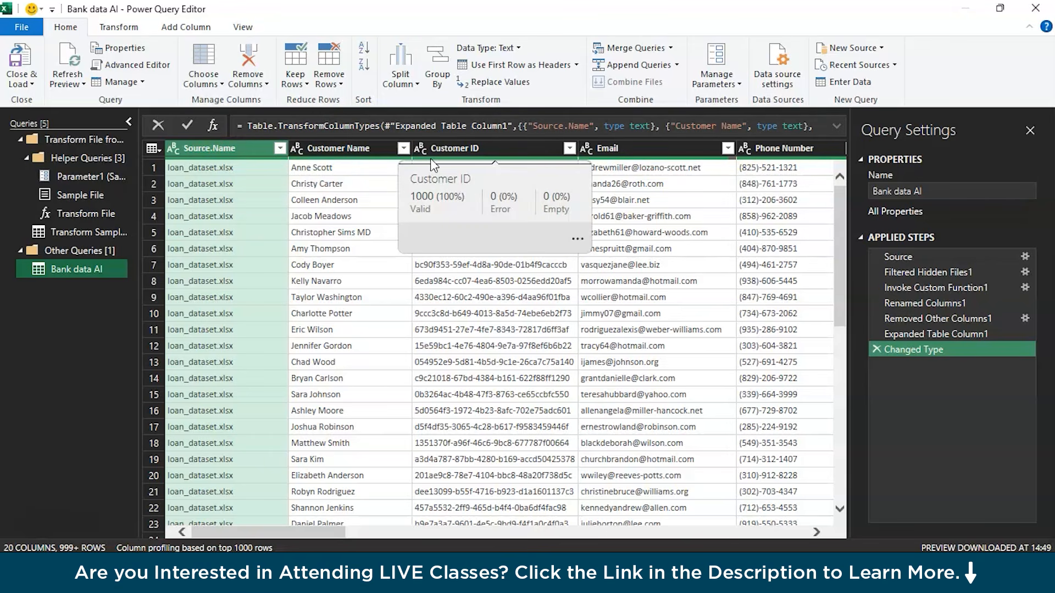
{"action": "left_click", "coordinate": [241, 148]}
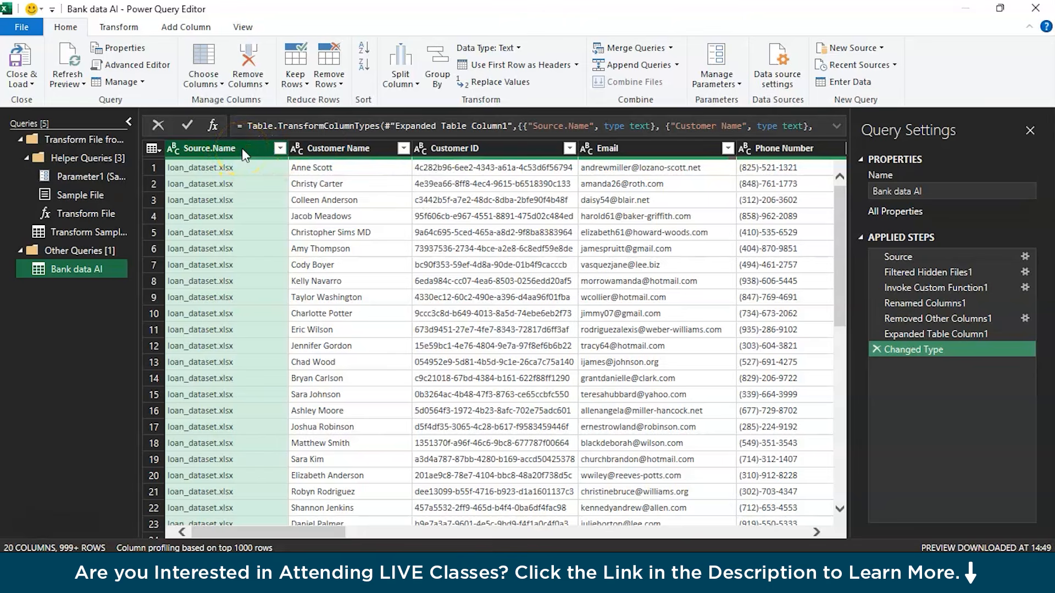
{"action": "left_click", "coordinate": [243, 154]}
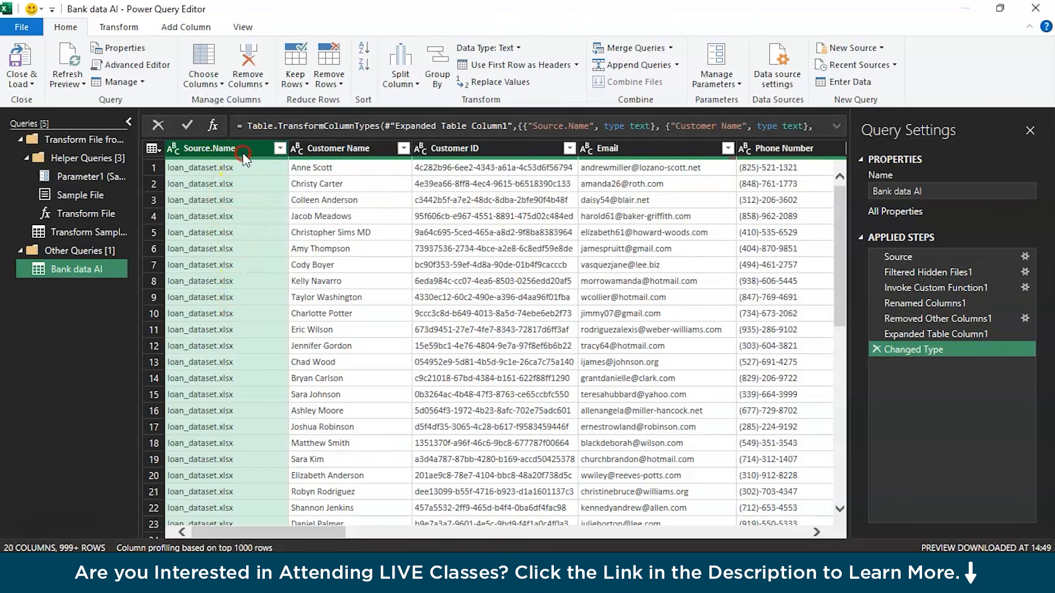
{"action": "right_click", "coordinate": [243, 154]}
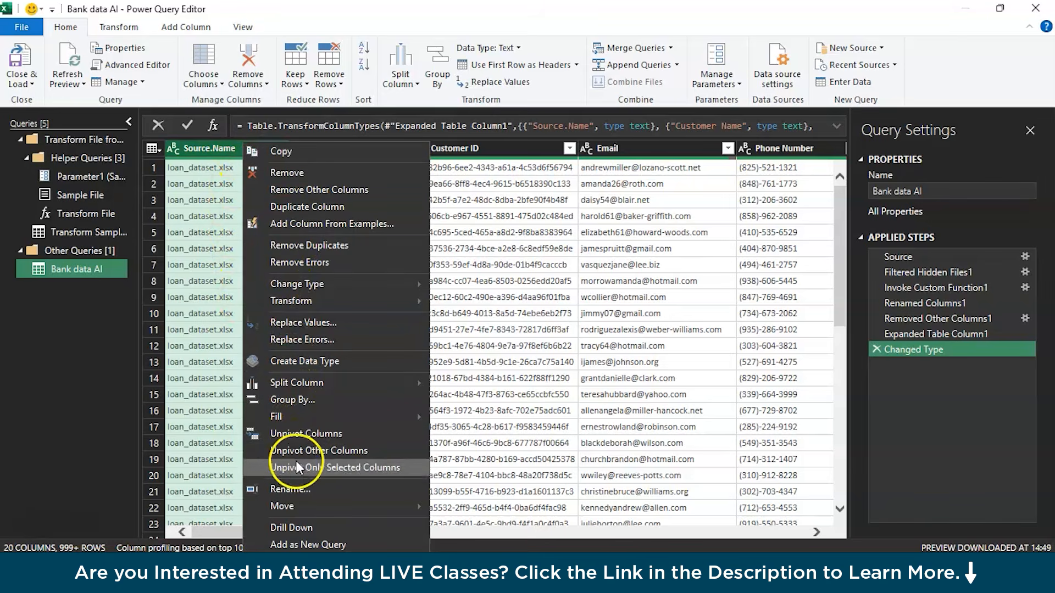
{"action": "left_click", "coordinate": [354, 177]}
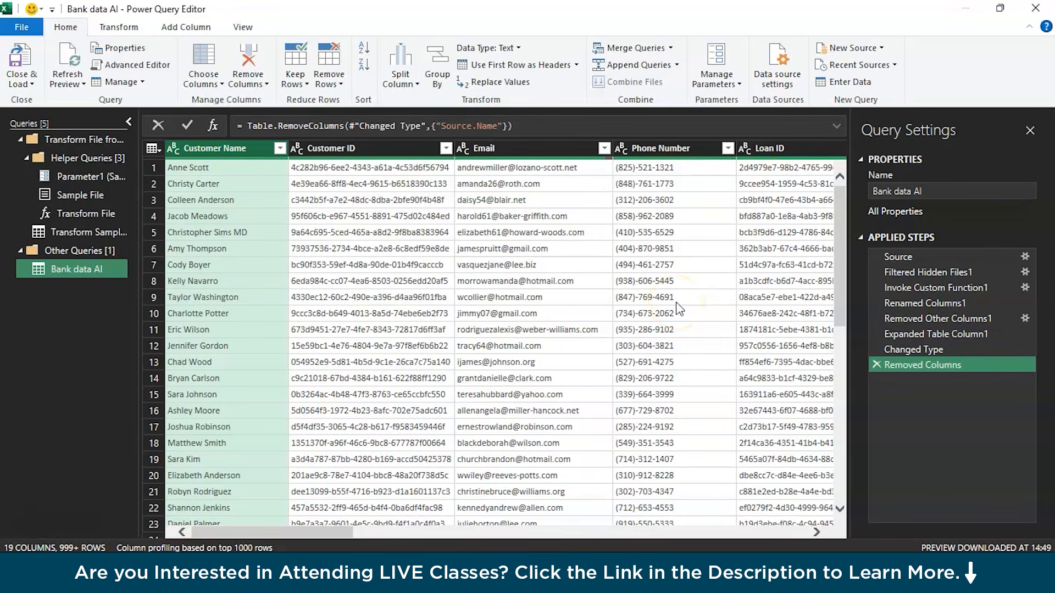
- Filter the Region column to keep only the Central, East and West rows
{"action": "scroll", "coordinate": [679, 309], "scroll_direction": "right", "scroll_amount": 6}
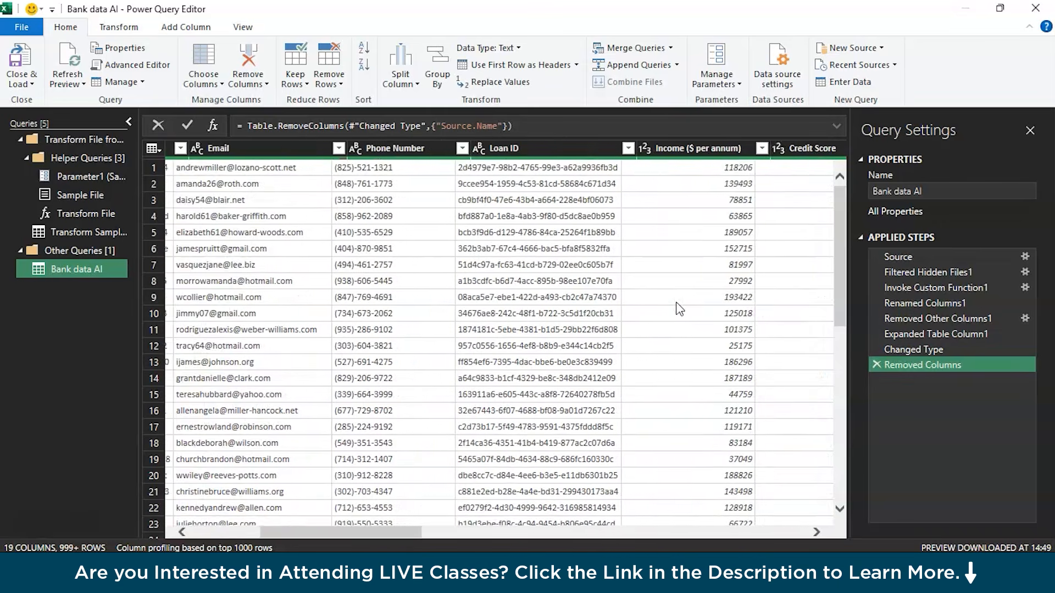
{"action": "scroll", "coordinate": [680, 309], "scroll_direction": "right", "scroll_amount": 4}
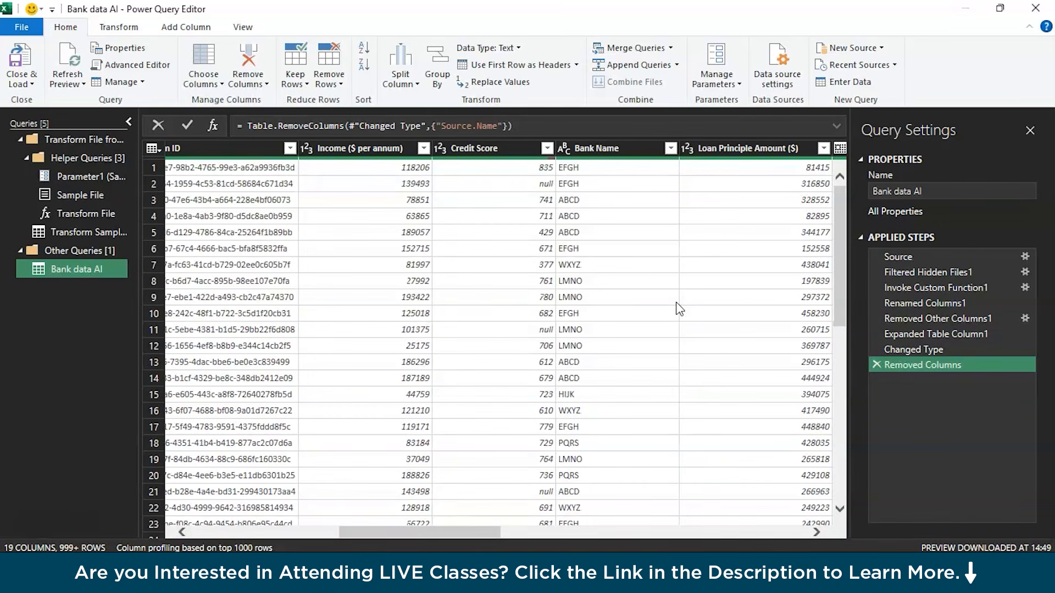
{"action": "scroll", "coordinate": [680, 309], "scroll_direction": "right", "scroll_amount": 1}
{"action": "scroll", "coordinate": [680, 308], "scroll_direction": "right", "scroll_amount": 4}
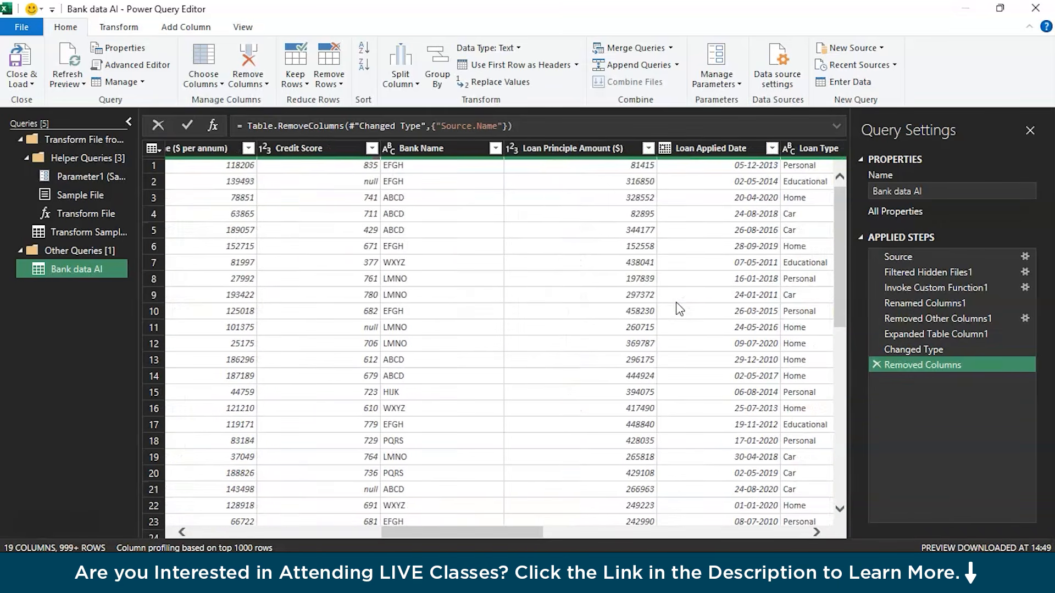
{"action": "scroll", "coordinate": [680, 309], "scroll_direction": "right", "scroll_amount": 8}
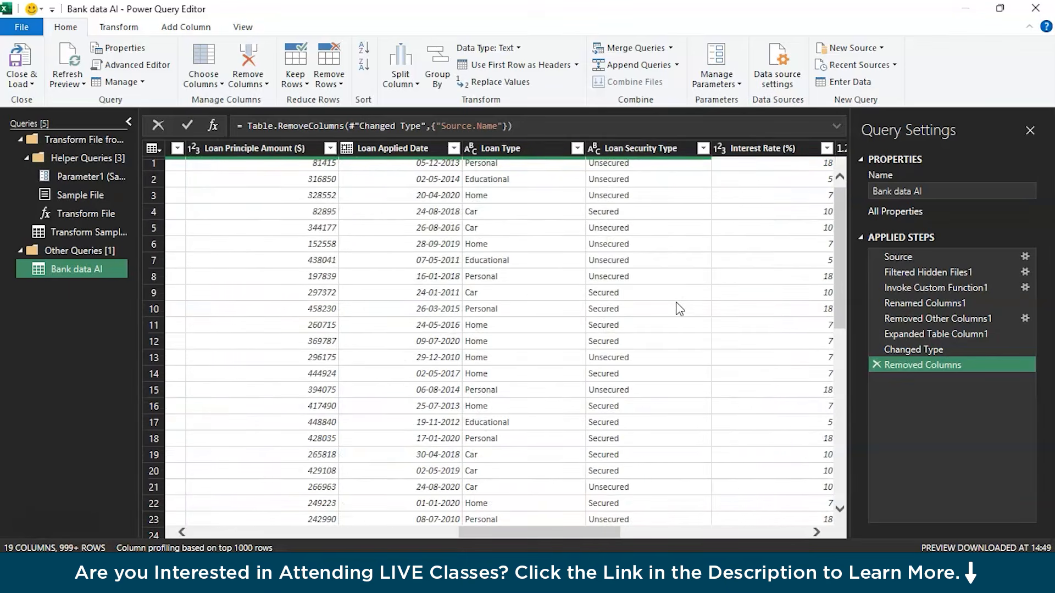
{"action": "scroll", "coordinate": [680, 308], "scroll_direction": "right", "scroll_amount": 2}
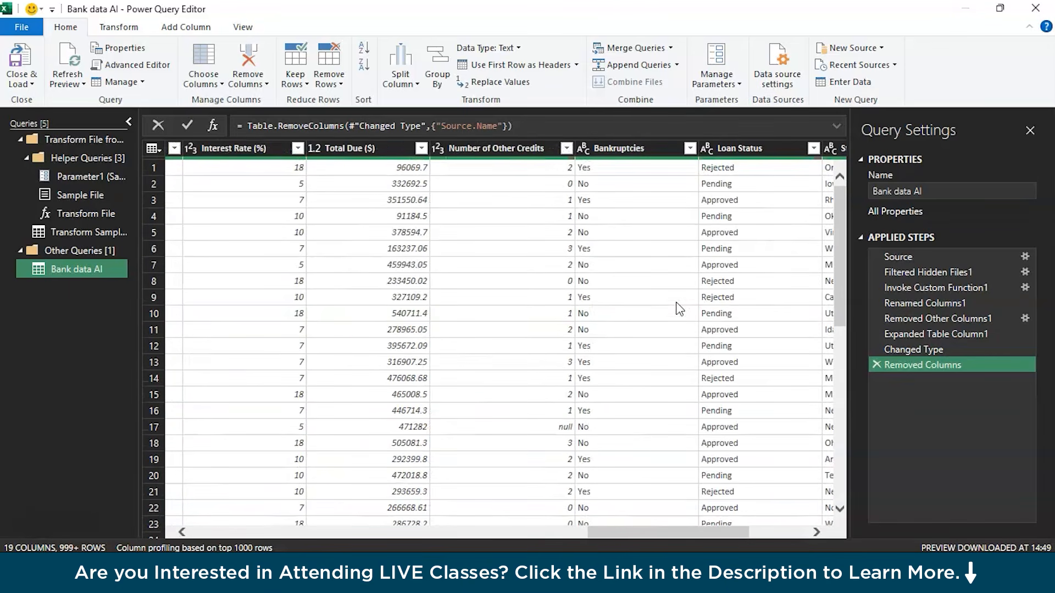
{"action": "scroll", "coordinate": [680, 308], "scroll_direction": "right", "scroll_amount": 6}
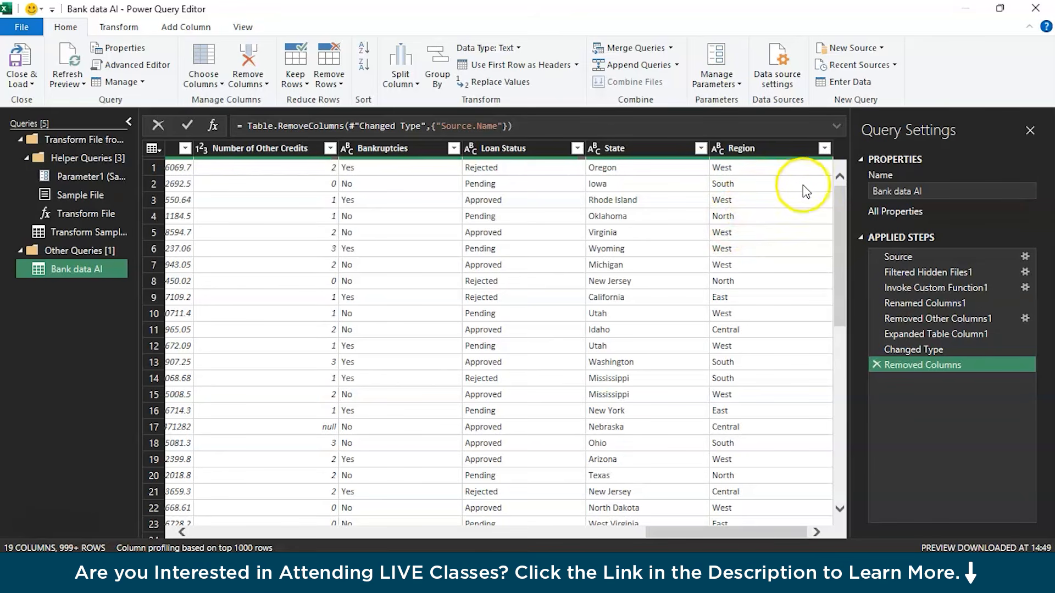
{"action": "left_click", "coordinate": [824, 148]}
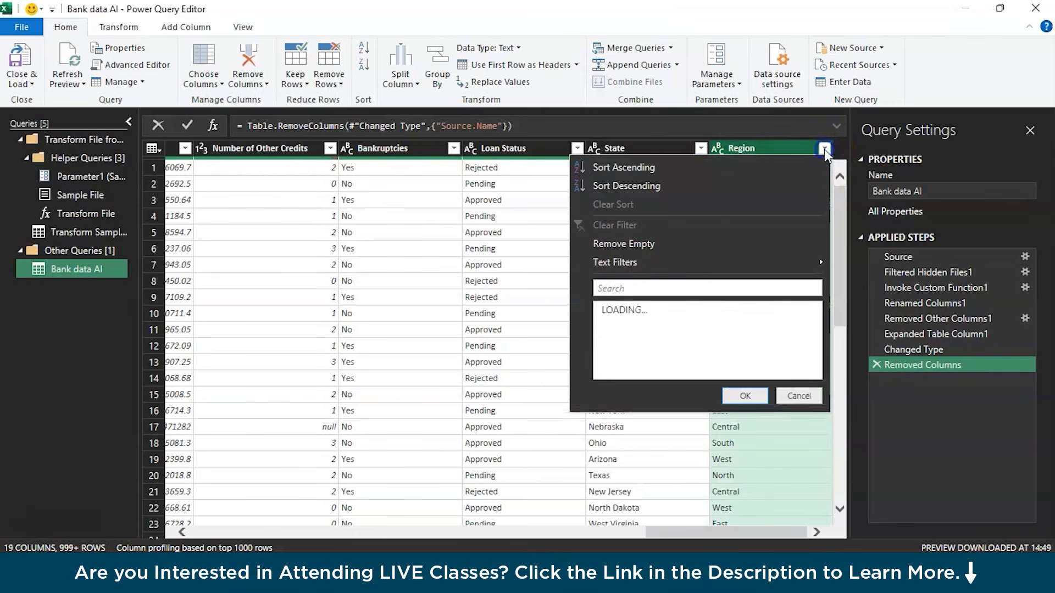
{"action": "left_click", "coordinate": [612, 310]}
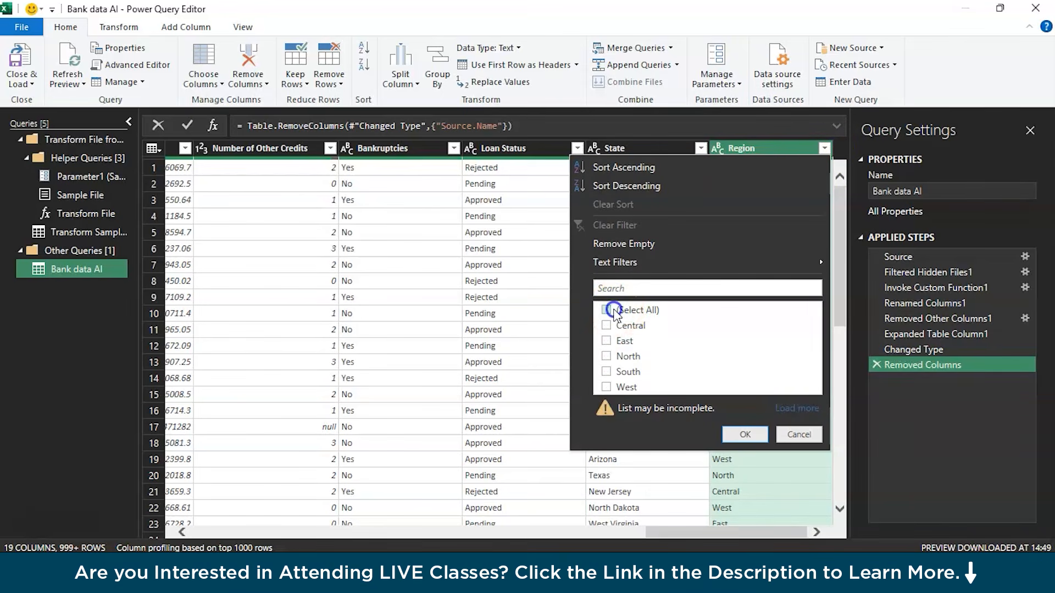
{"action": "left_click", "coordinate": [606, 341]}
{"action": "left_click", "coordinate": [607, 325]}
{"action": "left_click", "coordinate": [607, 389]}
{"action": "left_click", "coordinate": [728, 433]}
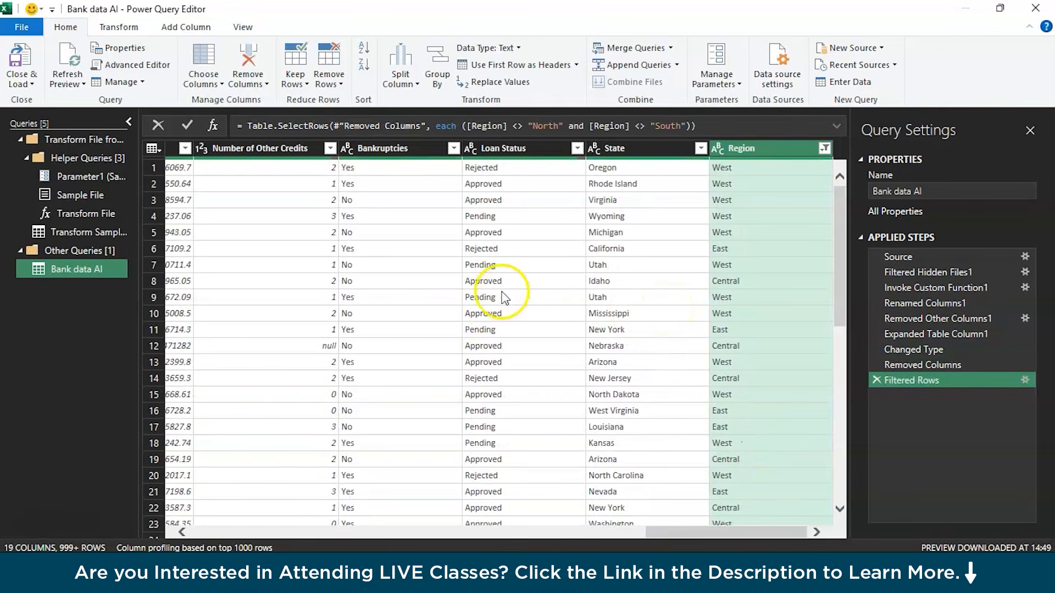
- Filter the Loan Status column to keep only Pending and Rejected loans
{"action": "left_click", "coordinate": [576, 148]}
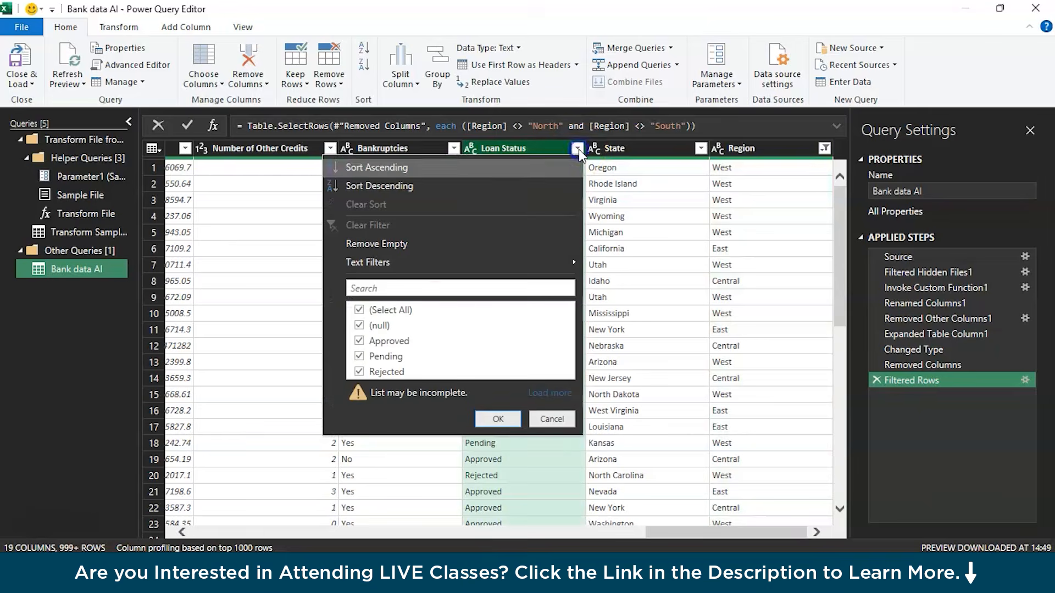
{"action": "left_click", "coordinate": [359, 311]}
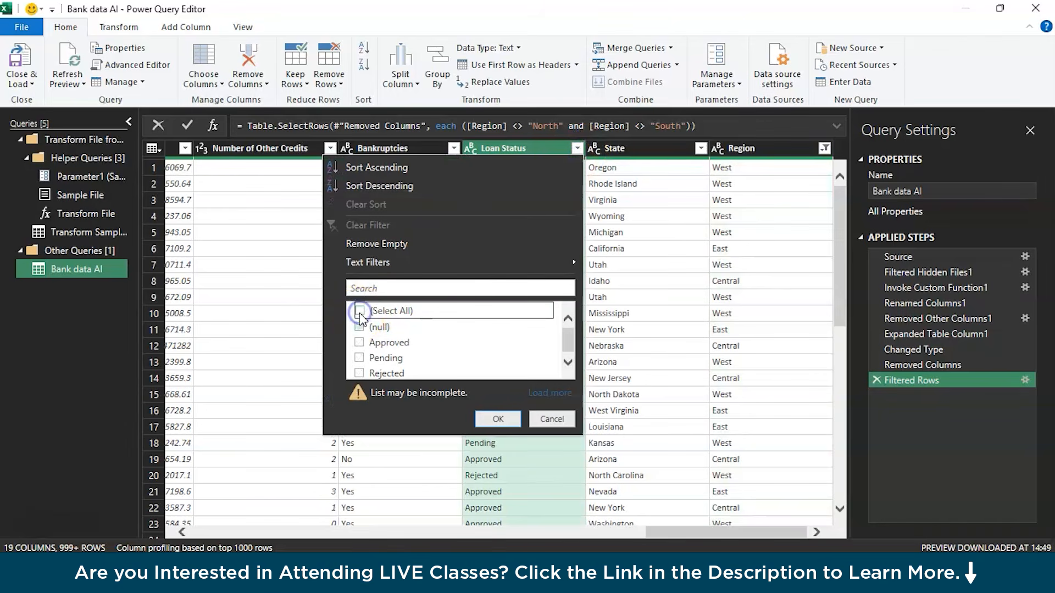
{"action": "left_click", "coordinate": [359, 358]}
{"action": "left_click", "coordinate": [359, 372]}
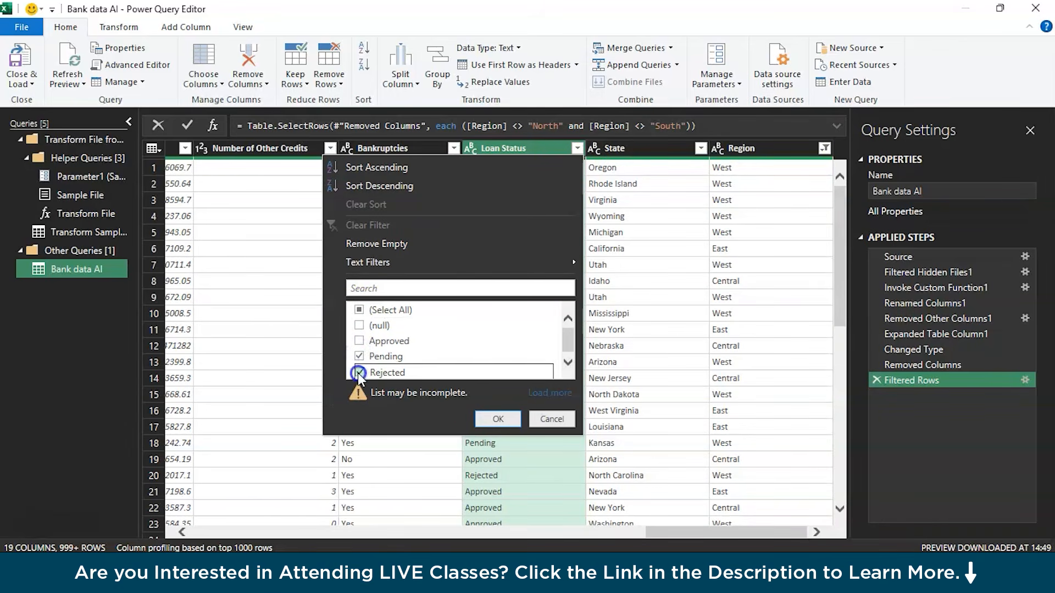
{"action": "left_click", "coordinate": [498, 420]}
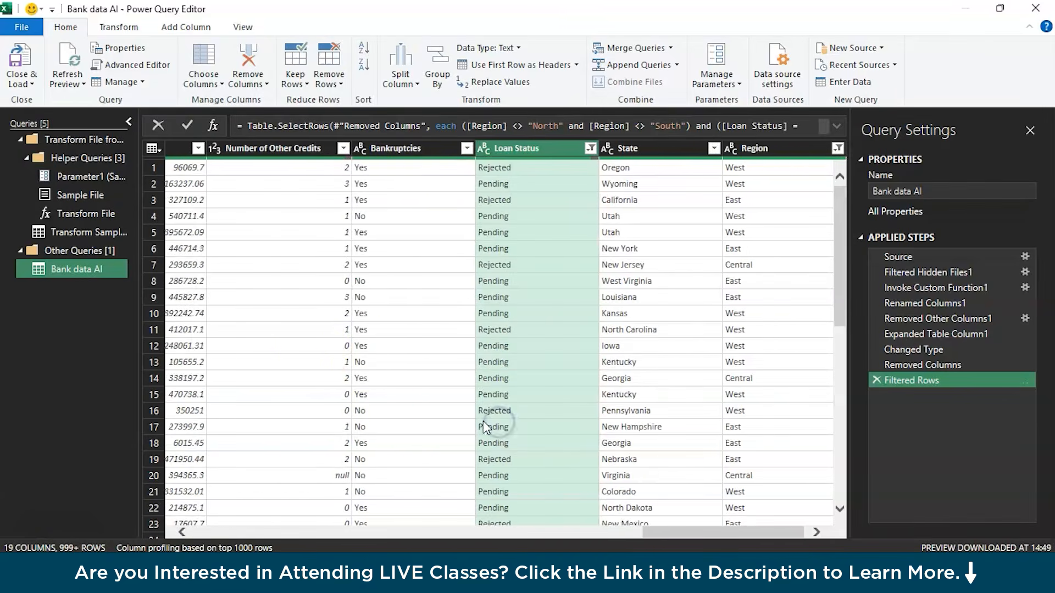
- Filter the Bankruptcies column to exclude Yes and keep only the No rows
{"action": "scroll", "coordinate": [362, 355], "scroll_direction": "left", "scroll_amount": 2}
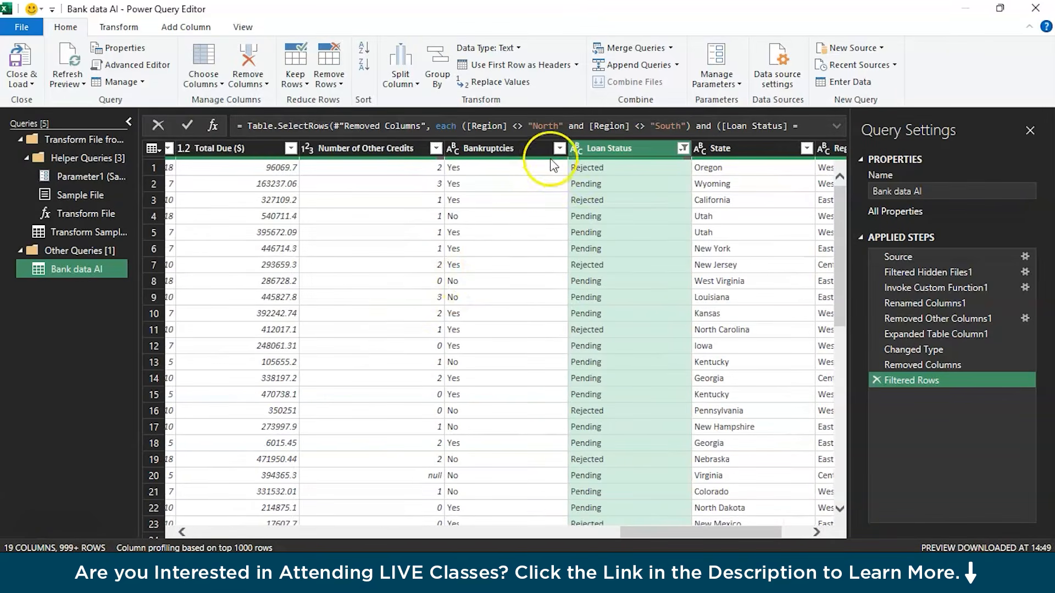
{"action": "left_click", "coordinate": [559, 147]}
{"action": "left_click", "coordinate": [336, 341]}
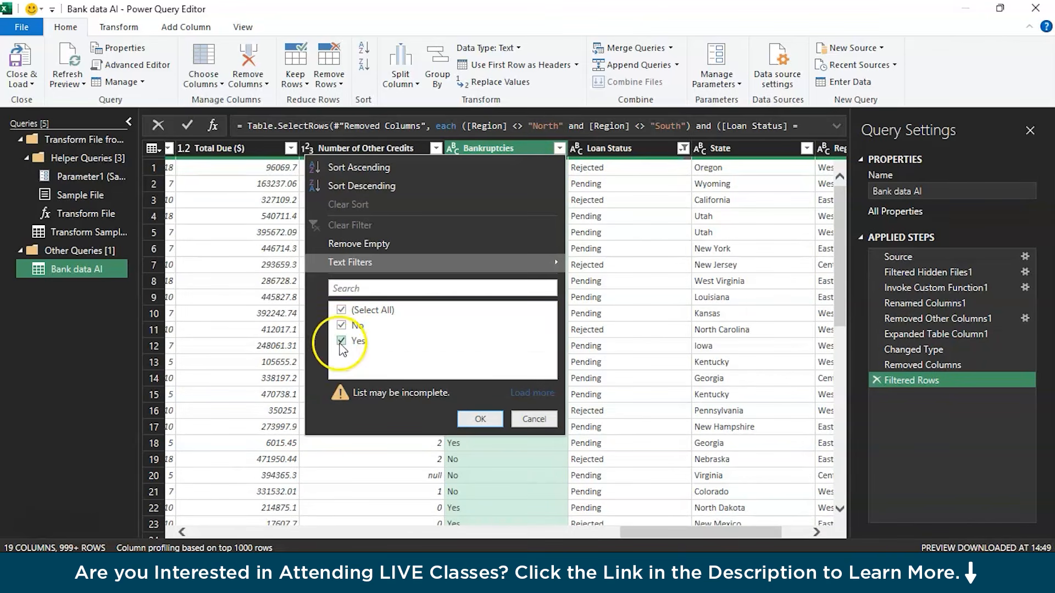
{"action": "left_click", "coordinate": [340, 341]}
{"action": "left_click", "coordinate": [465, 419]}
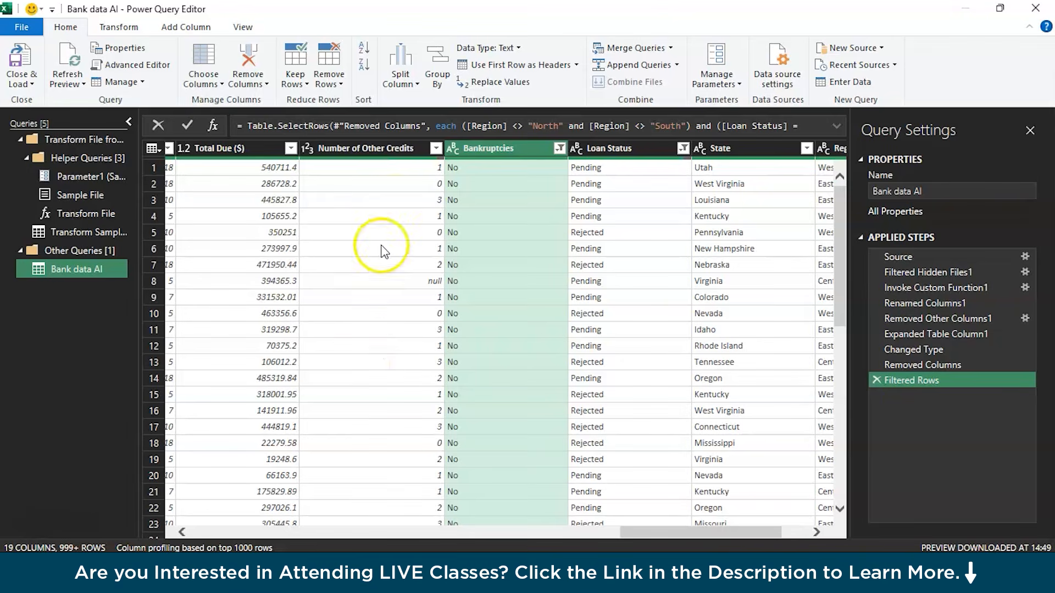
- Filter the Number of Other Credits column to exclude null and 3, keeping 0, 1 and 2
{"action": "left_click", "coordinate": [435, 148]}
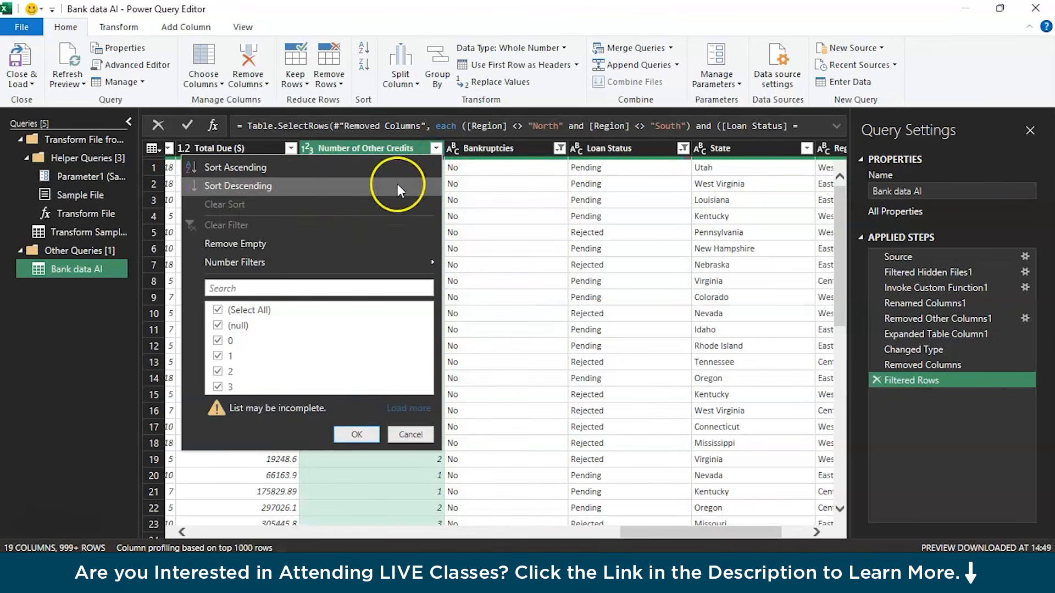
{"action": "left_click", "coordinate": [256, 343]}
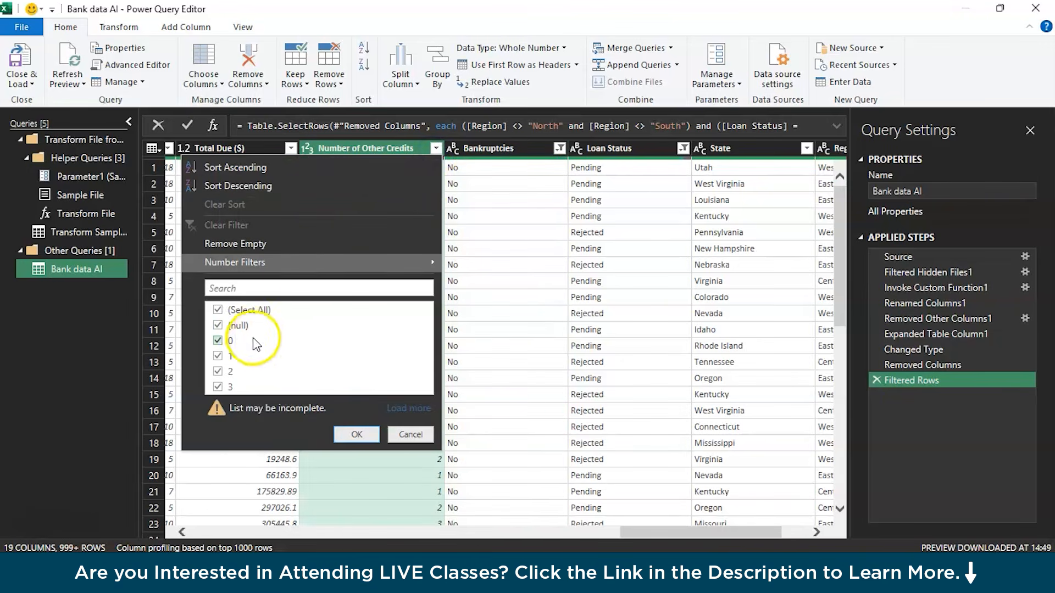
{"action": "left_click", "coordinate": [221, 329]}
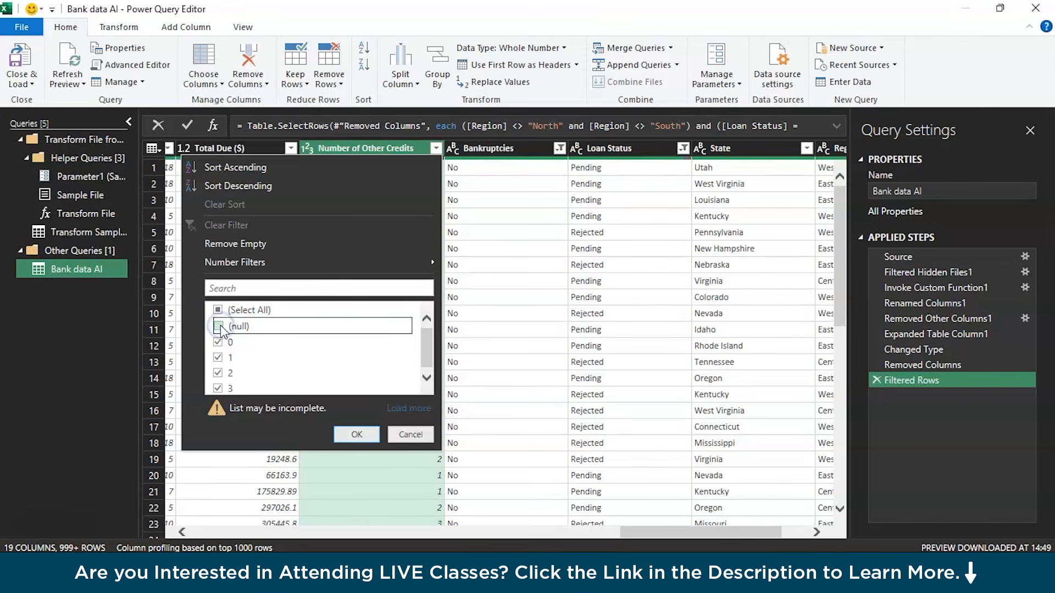
{"action": "left_click", "coordinate": [218, 388]}
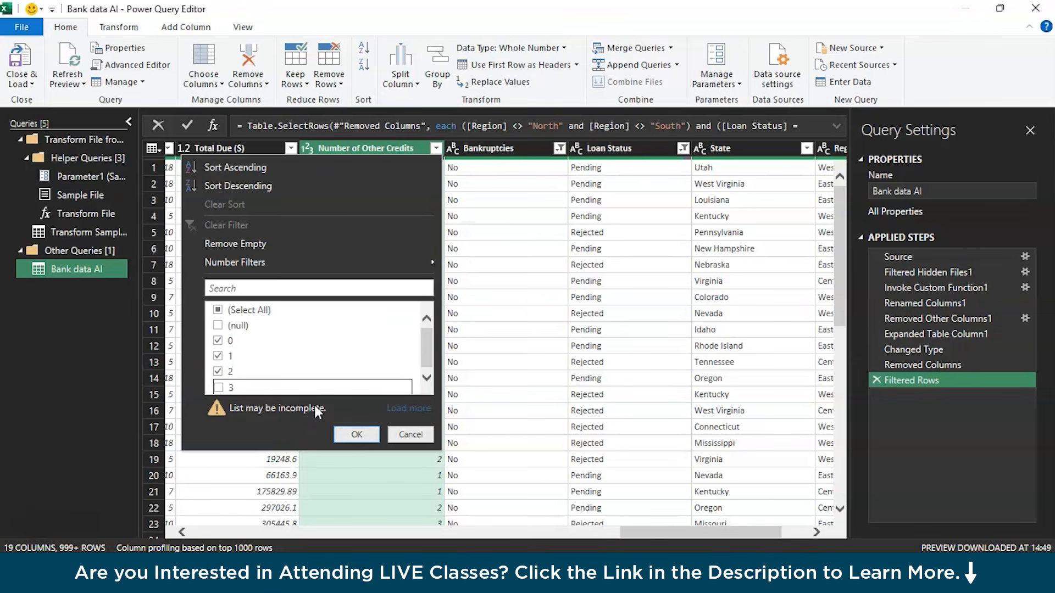
{"action": "left_click", "coordinate": [356, 437]}
- Filter the Loan Security Type column to keep only Secured loans
{"action": "scroll", "coordinate": [259, 353], "scroll_direction": "left", "scroll_amount": 5}
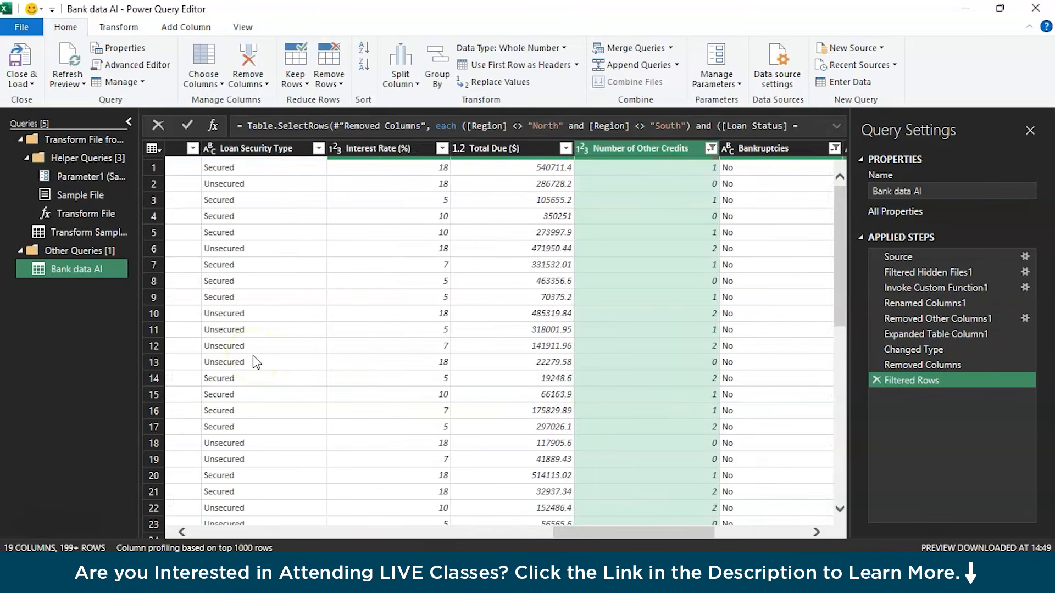
{"action": "scroll", "coordinate": [342, 346], "scroll_direction": "left", "scroll_amount": 5}
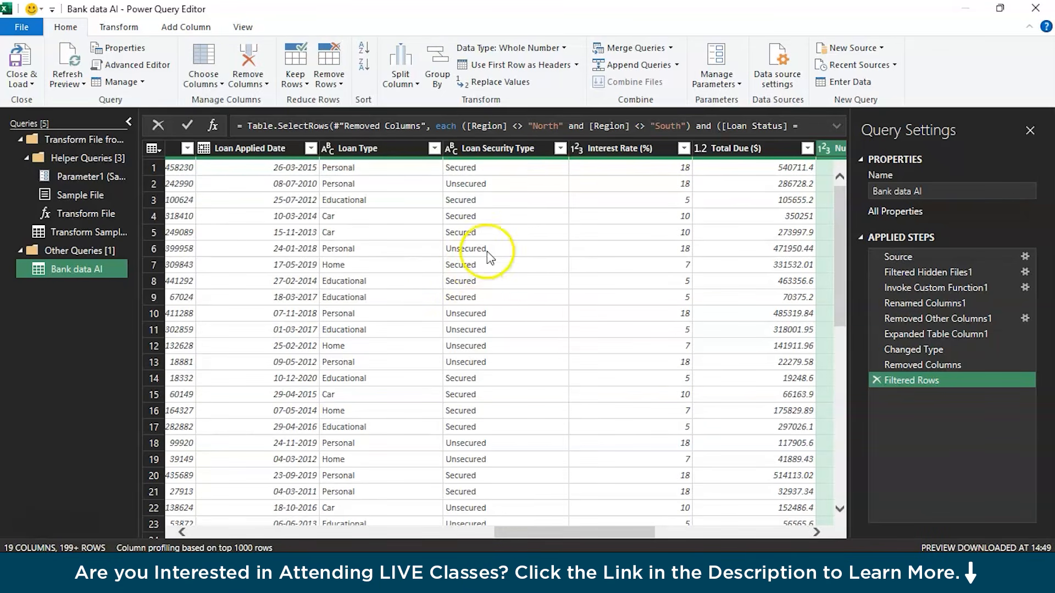
{"action": "left_click", "coordinate": [560, 148]}
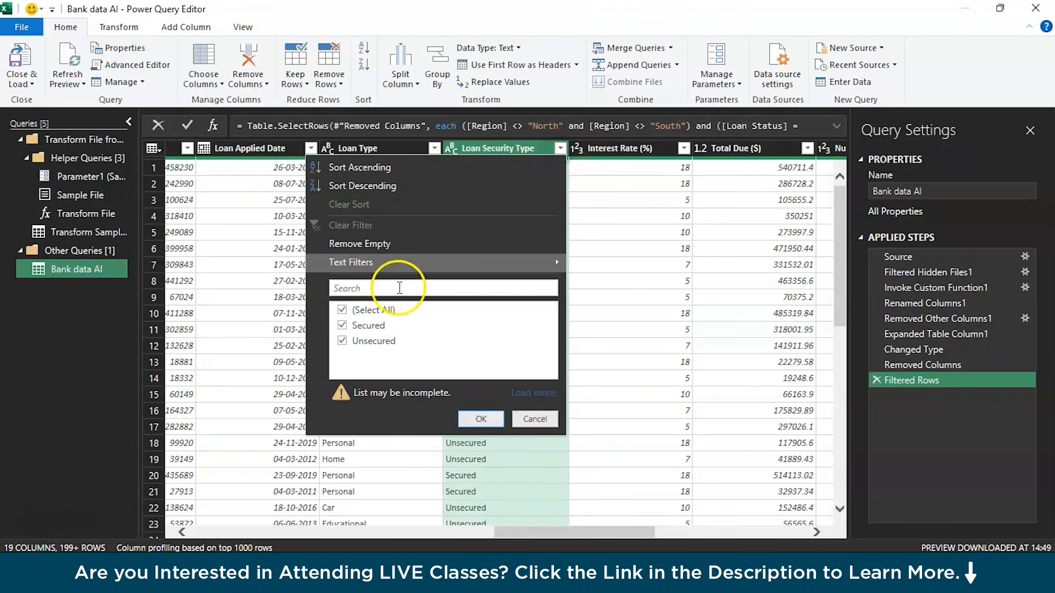
{"action": "left_click", "coordinate": [343, 311]}
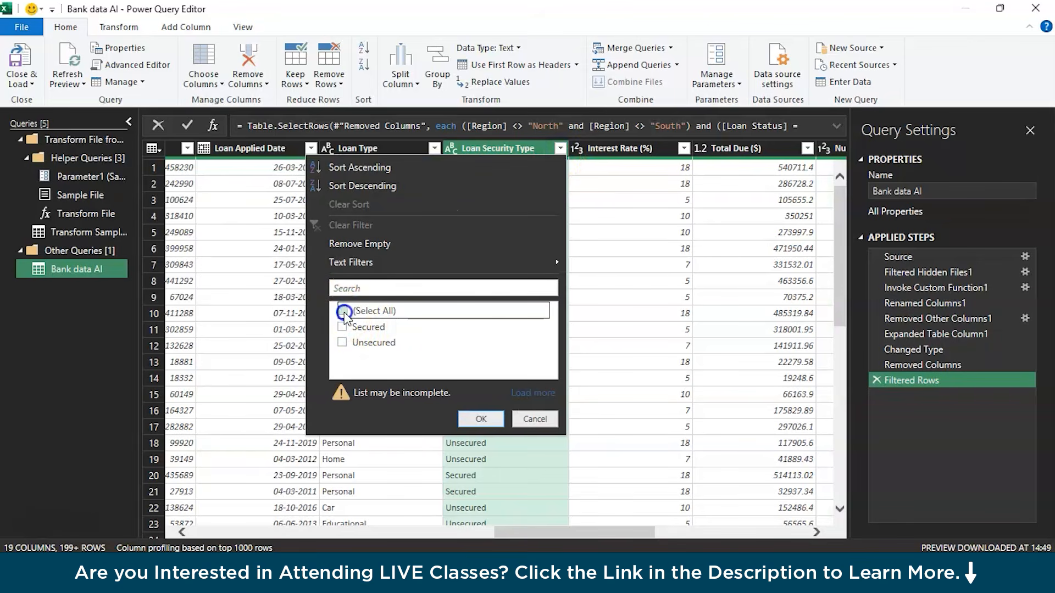
{"action": "left_click", "coordinate": [342, 326]}
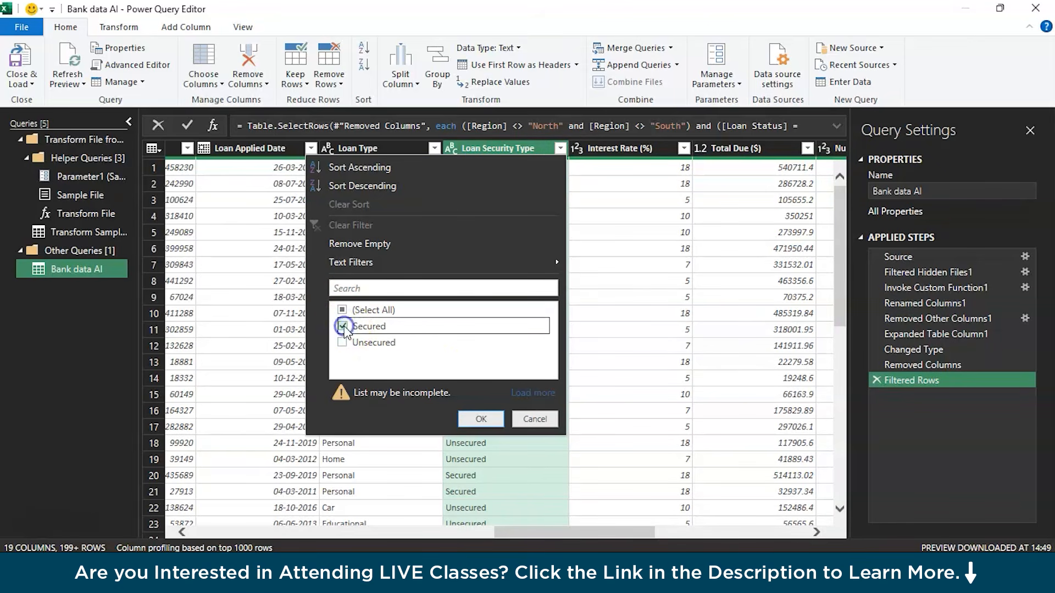
{"action": "left_click", "coordinate": [480, 418]}
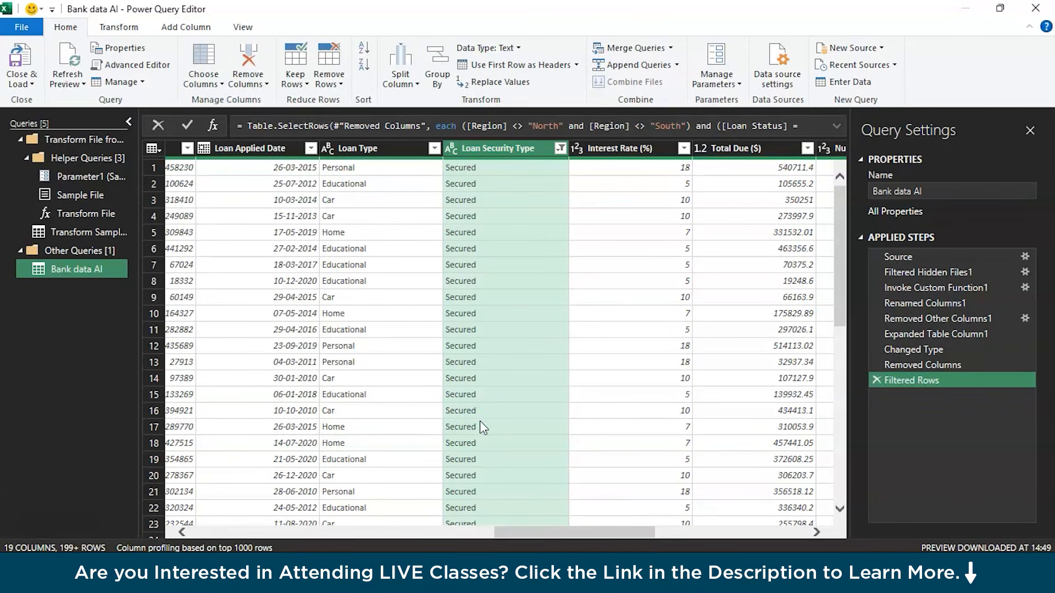
- Filter the Email column to exclude null entries
{"action": "scroll", "coordinate": [480, 421], "scroll_direction": "left", "scroll_amount": 4}
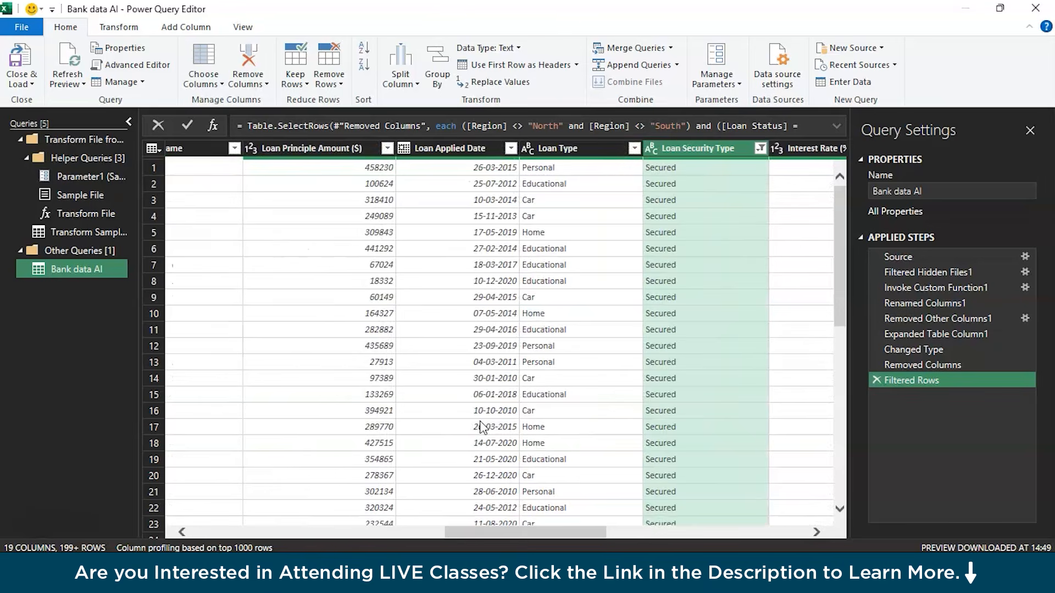
{"action": "scroll", "coordinate": [481, 427], "scroll_direction": "left", "scroll_amount": 8}
{"action": "scroll", "coordinate": [481, 427], "scroll_direction": "left", "scroll_amount": 4}
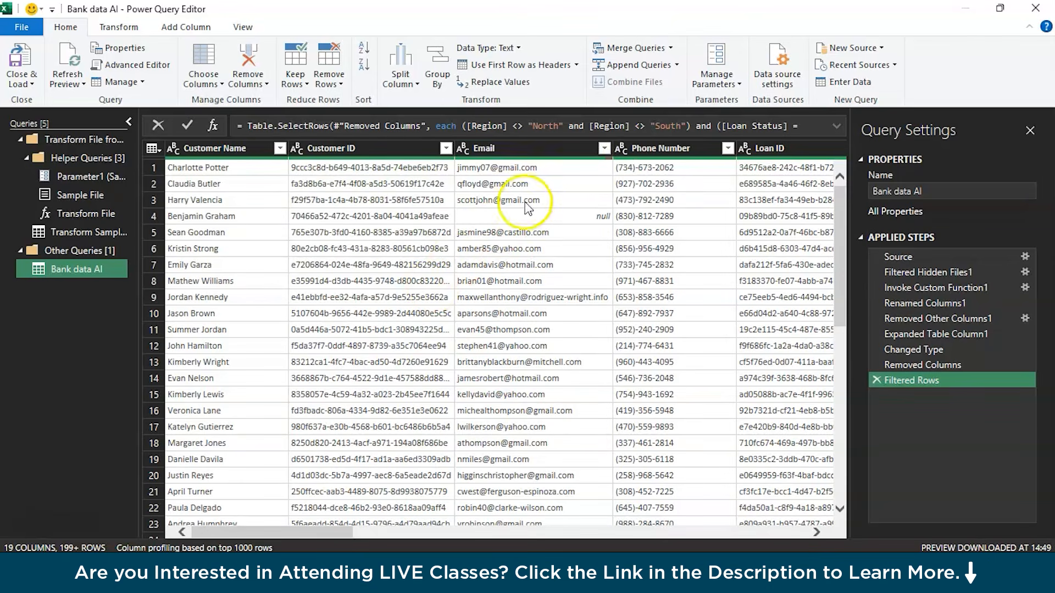
{"action": "left_click", "coordinate": [604, 148]}
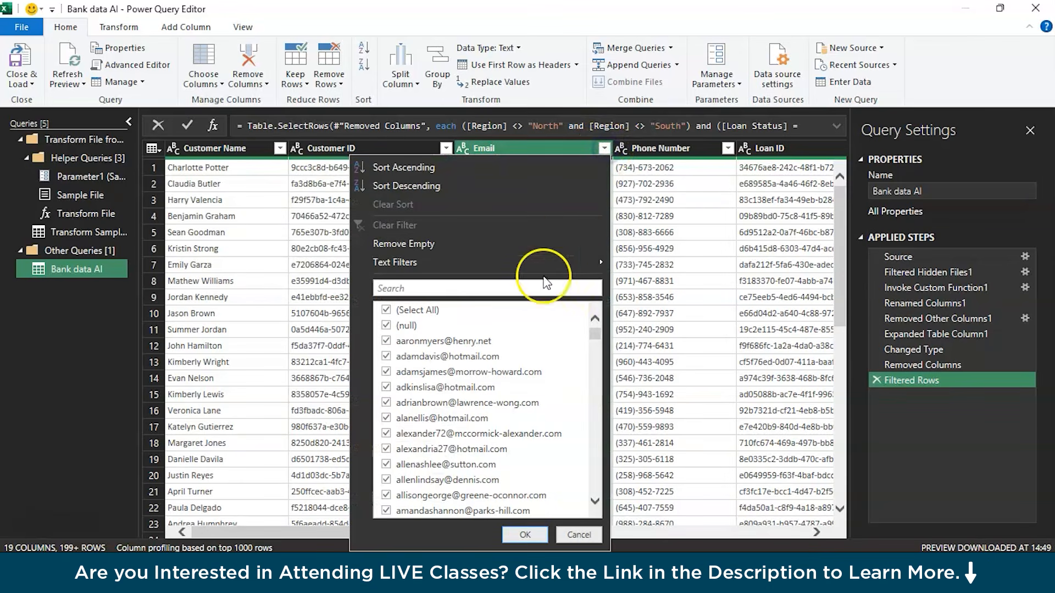
{"action": "left_click", "coordinate": [388, 326]}
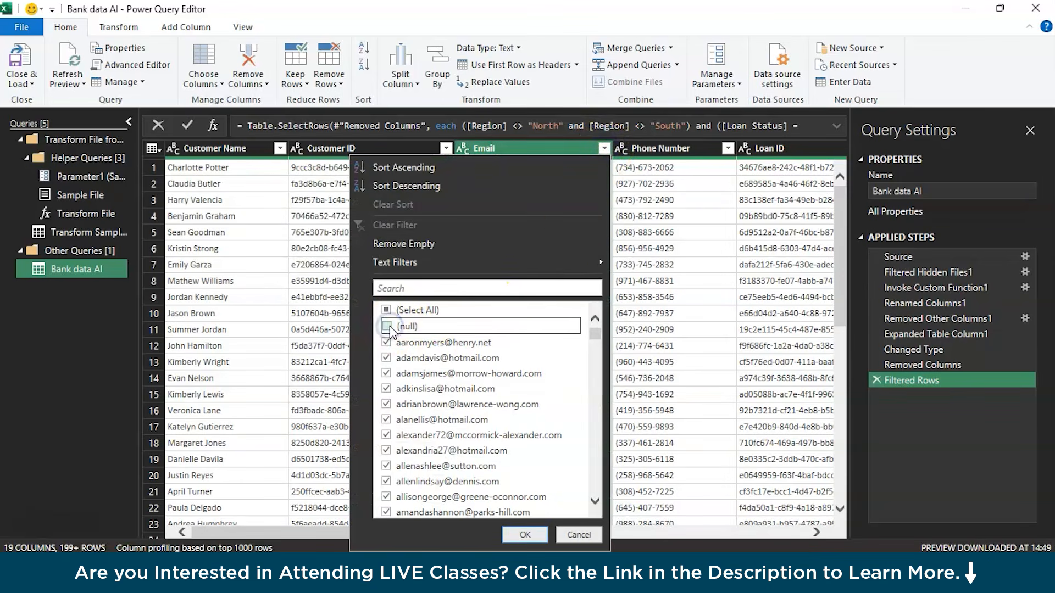
{"action": "left_click", "coordinate": [521, 535]}
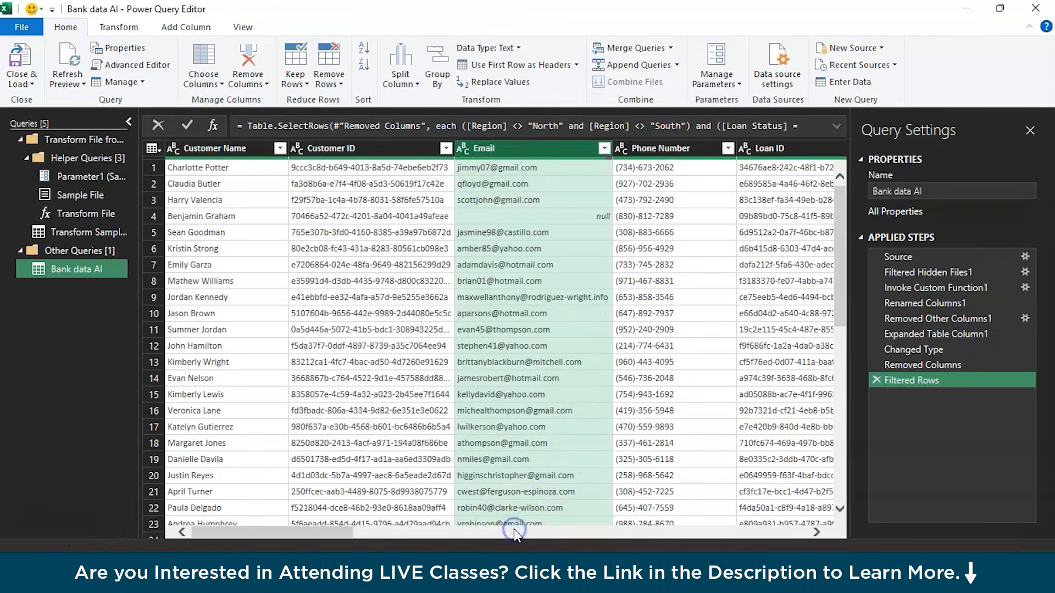
- Check the Phone Number column's filter values for null entries, keeping all of them selected
{"action": "scroll", "coordinate": [620, 357], "scroll_direction": "right", "scroll_amount": 3}
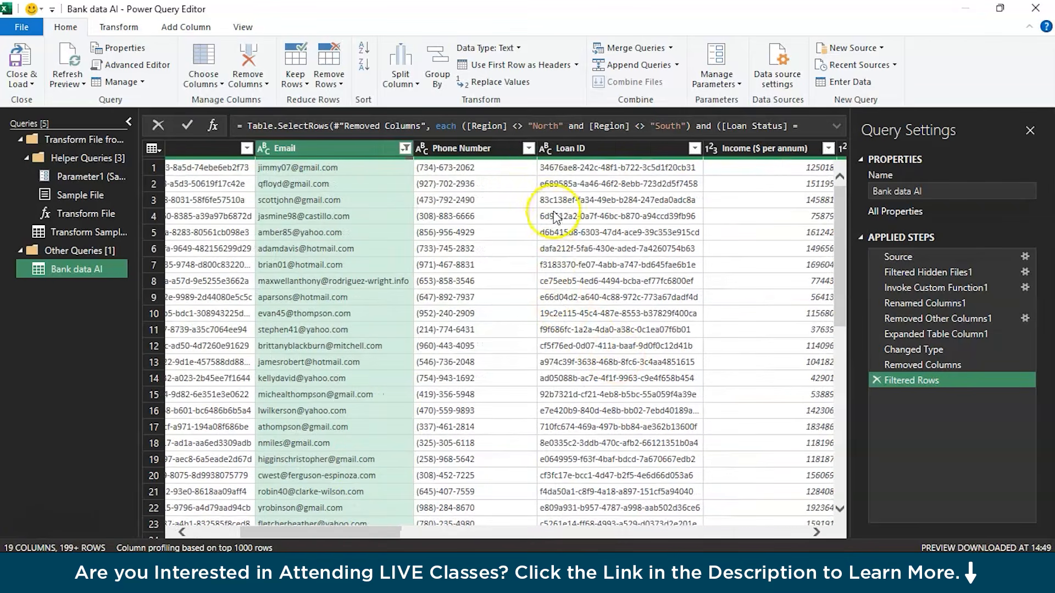
{"action": "left_click", "coordinate": [528, 148]}
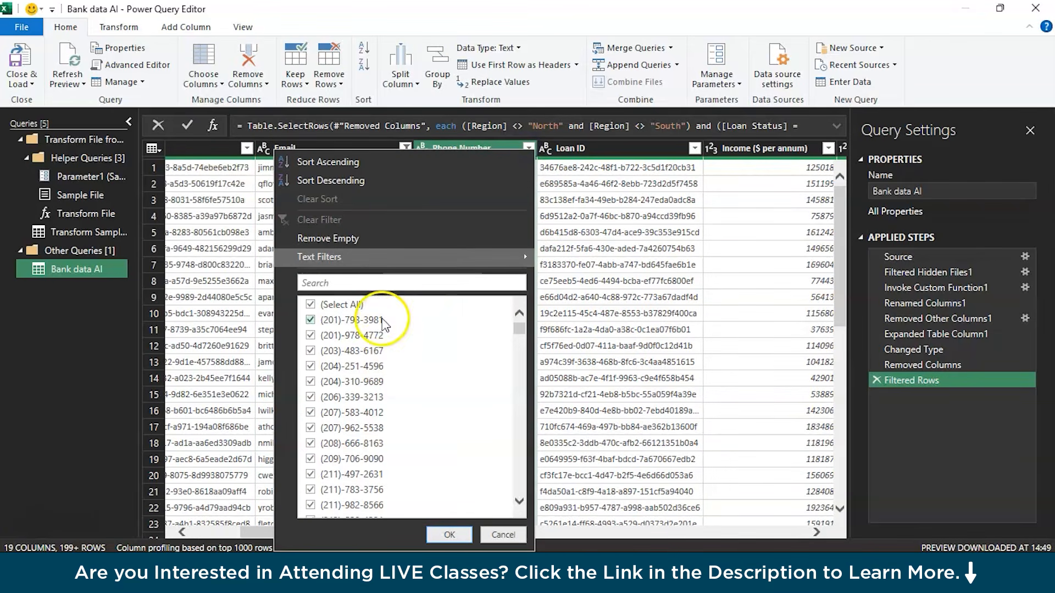
{"action": "left_click", "coordinate": [447, 533]}
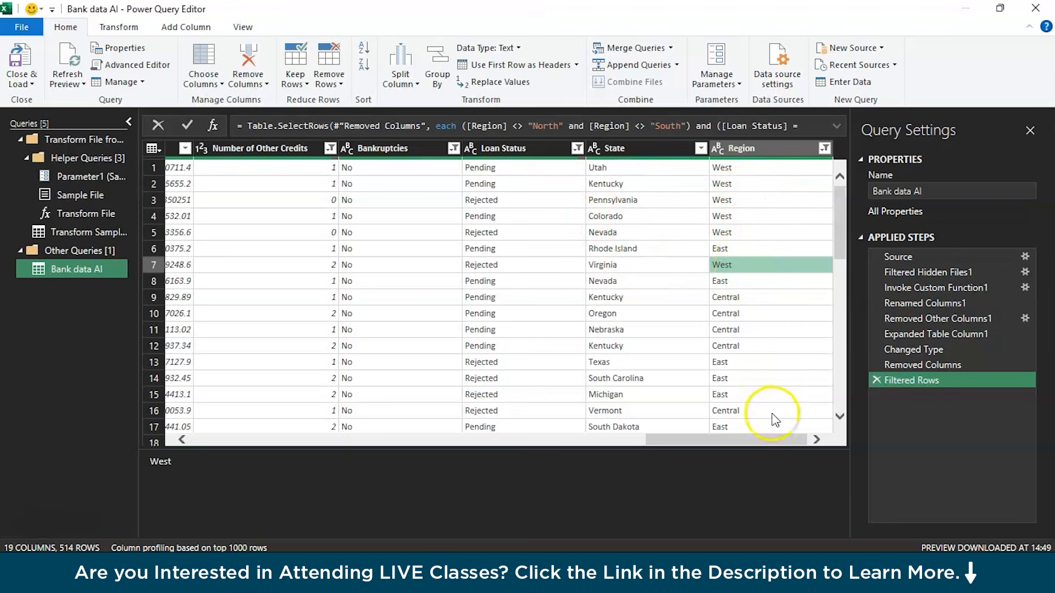
{"action": "left_click_drag", "start_coordinate": [758, 437], "coordinate": [560, 443]}
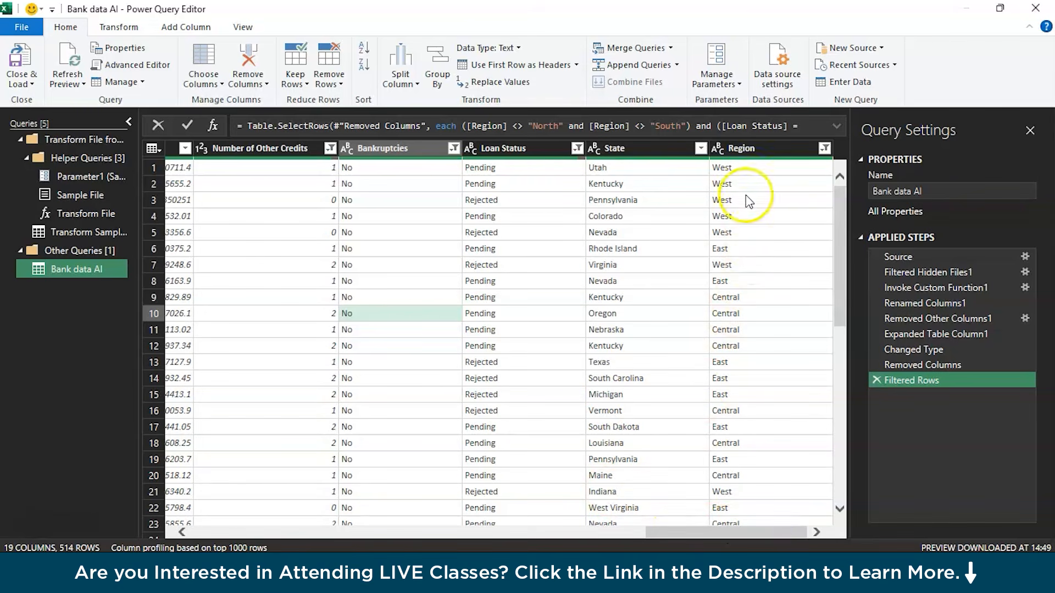
{"action": "left_click", "coordinate": [748, 156]}
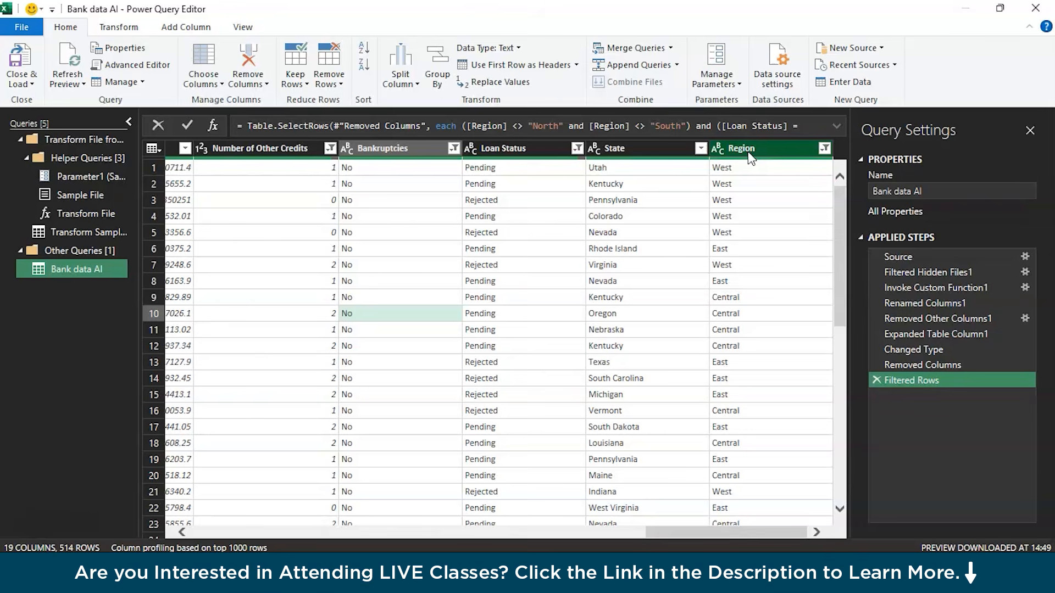
{"action": "left_click", "coordinate": [750, 158]}
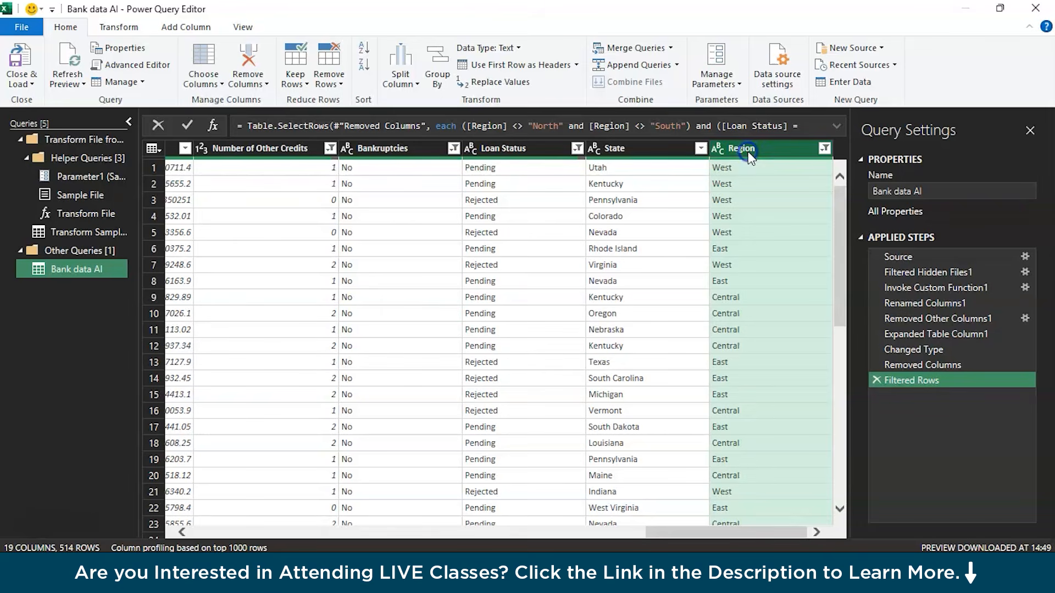
{"action": "left_click", "coordinate": [196, 28]}
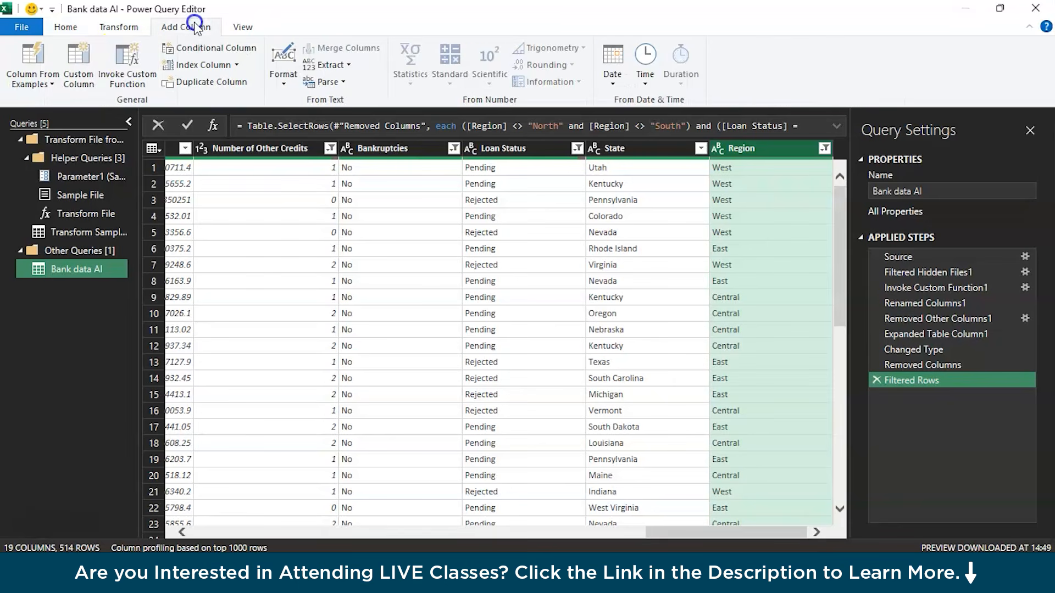
{"action": "left_click", "coordinate": [183, 63]}
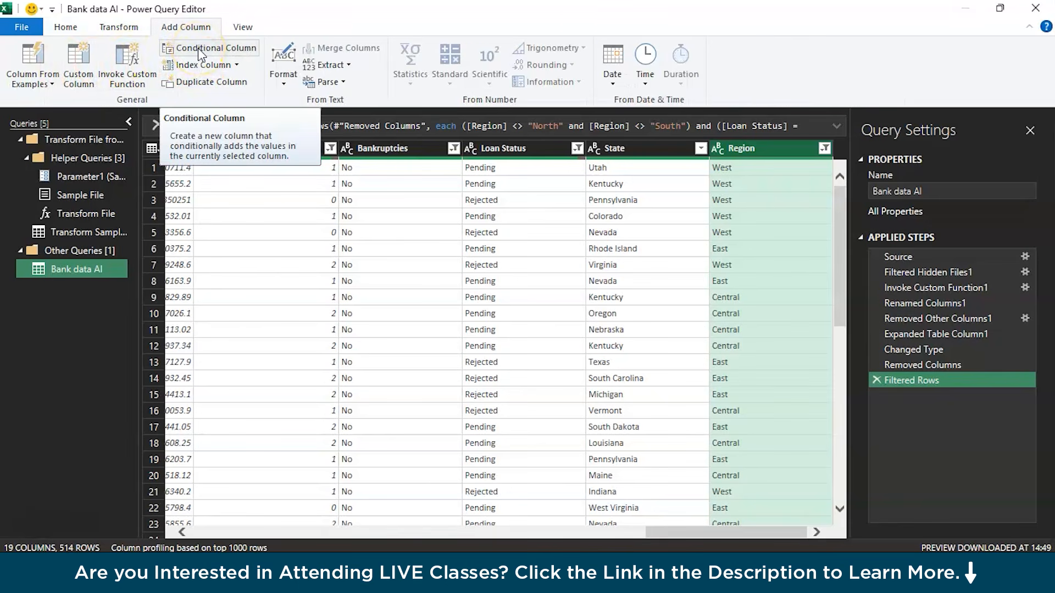
{"action": "left_click", "coordinate": [198, 48]}
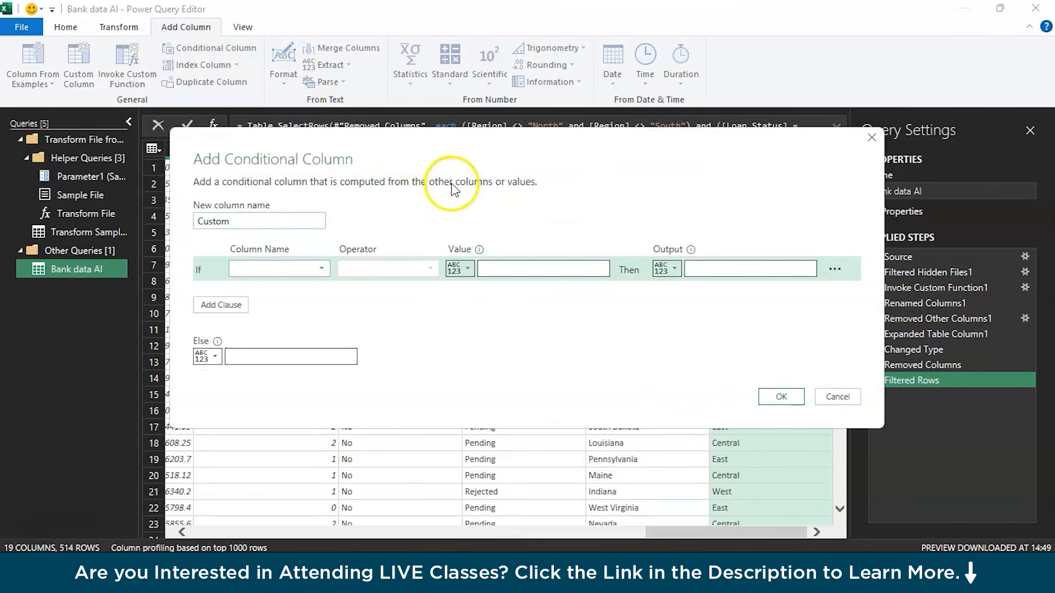
{"action": "left_click", "coordinate": [838, 396]}
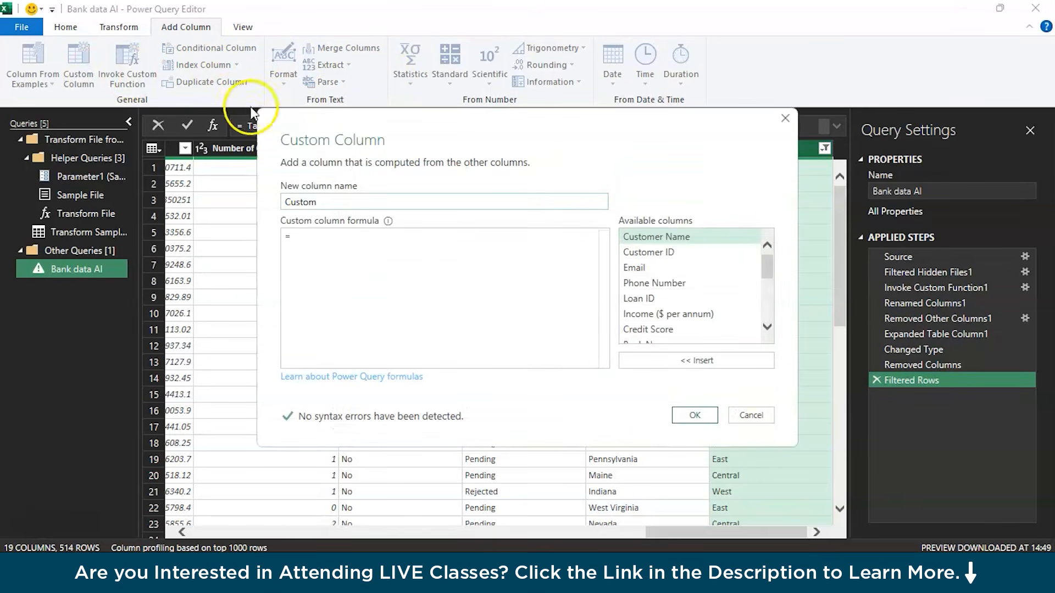
- Name the new custom column LTI and insert the Income ($ per annum) column into its formula
{"action": "left_click_drag", "start_coordinate": [284, 202], "coordinate": [312, 203]}
{"action": "type", "text": "LTI ="}
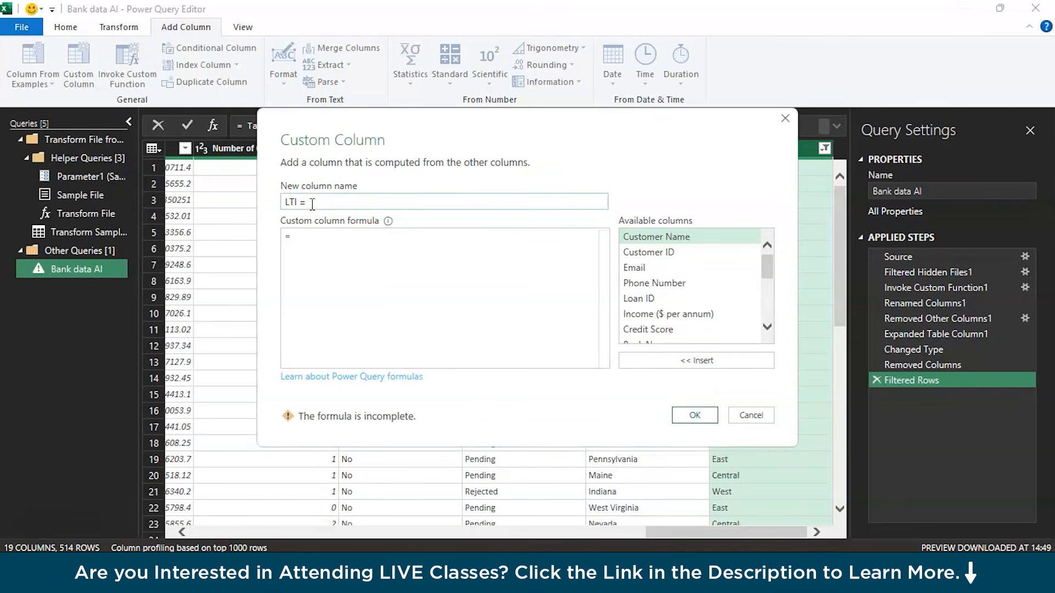
{"action": "scroll", "coordinate": [687, 302], "scroll_direction": "down", "scroll_amount": 1}
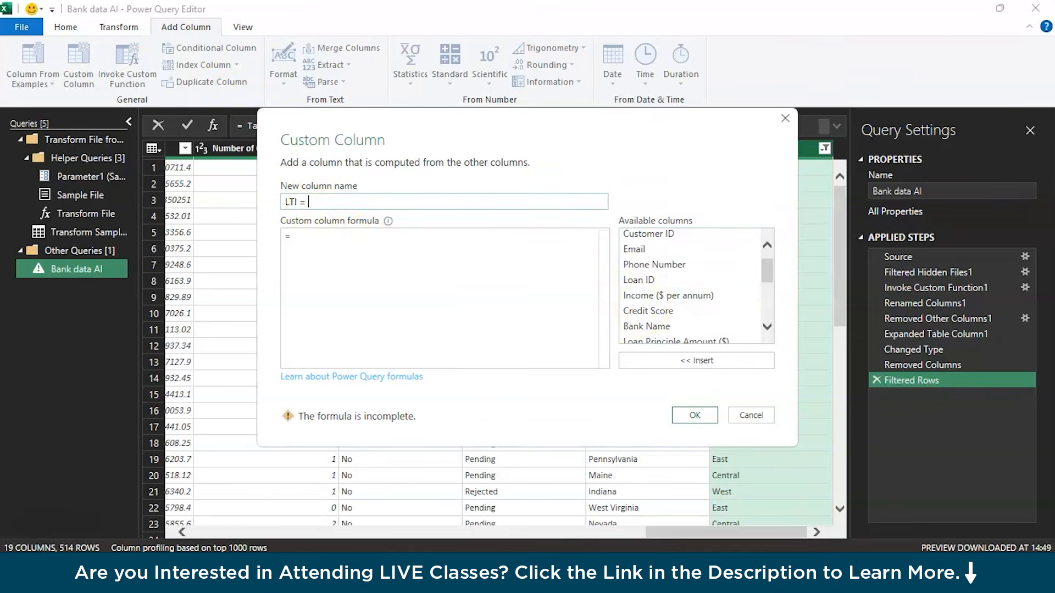
{"action": "type", "text": "("}
{"action": "left_click", "coordinate": [637, 295]}
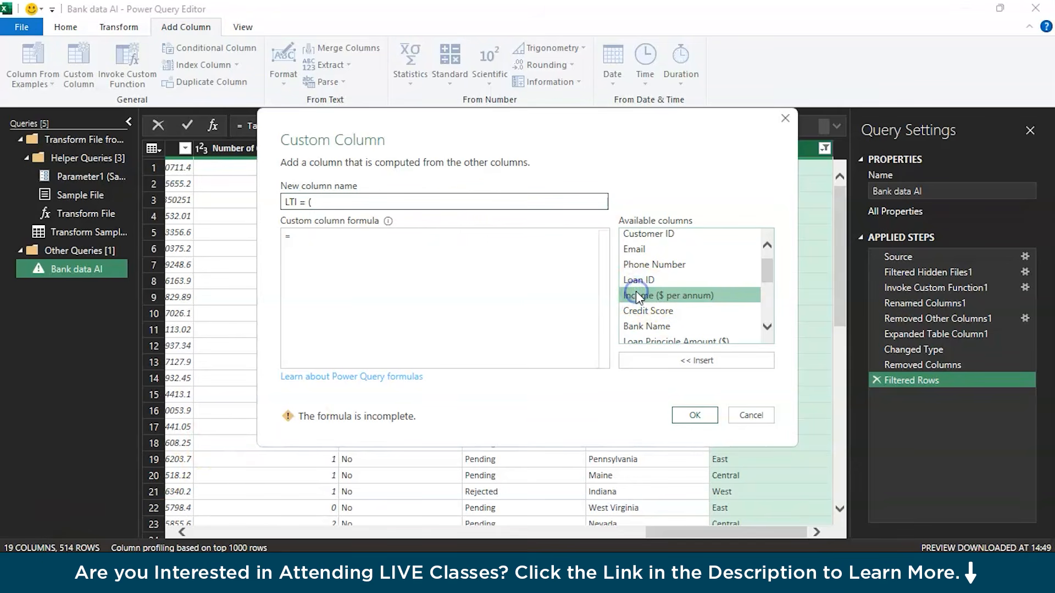
{"action": "left_click", "coordinate": [635, 292]}
{"action": "double_click", "coordinate": [653, 298]}
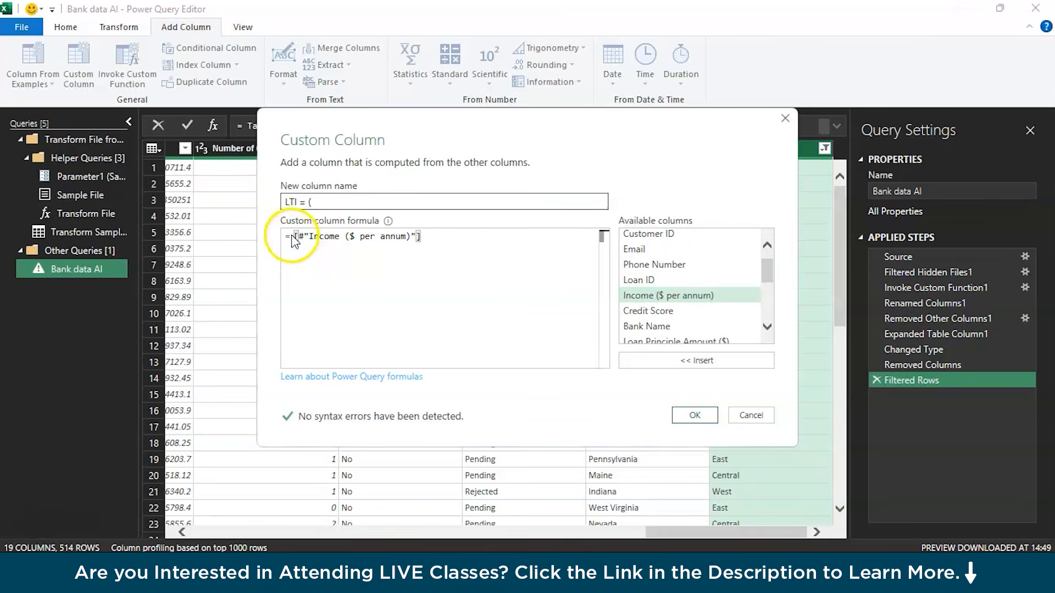
{"action": "left_click", "coordinate": [318, 202]}
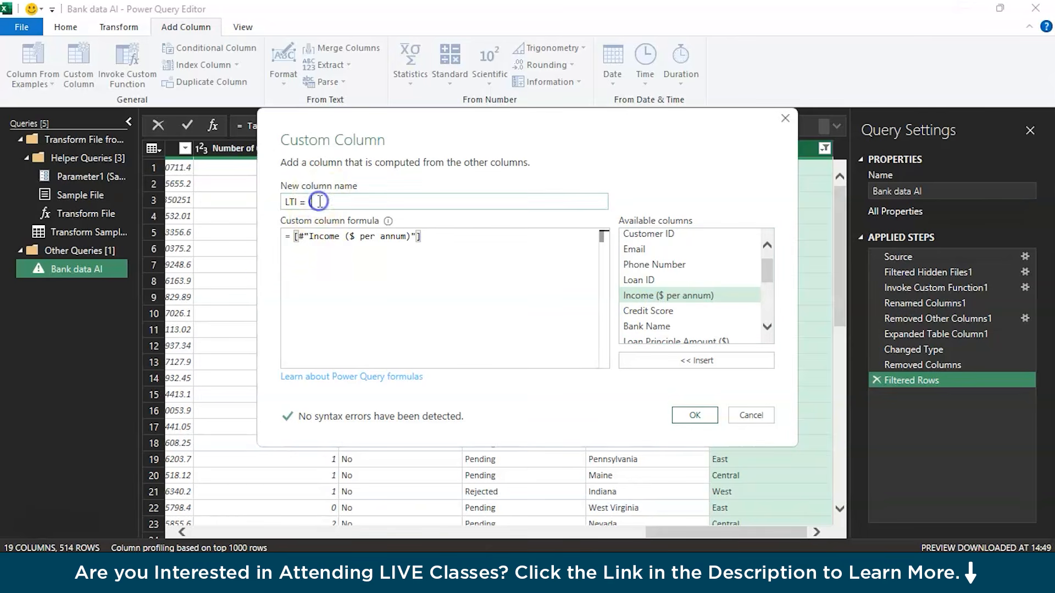
{"action": "key", "text": "BackSpace"}
{"action": "key", "text": "BackSpace"}
{"action": "key", "text": "BackSpace"}
{"action": "key", "text": "BackSpace"}
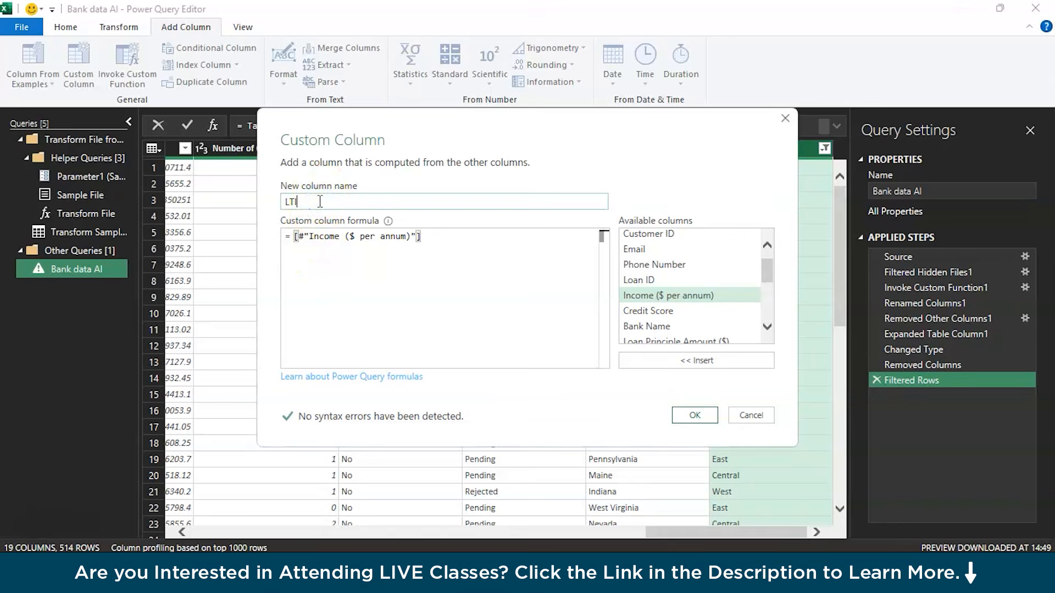
- Complete the LTI formula as ([#"Income ($ per annum)"]/[#"Loan Principle Amount ($)"])*100 and add the custom column
{"action": "left_click", "coordinate": [288, 237]}
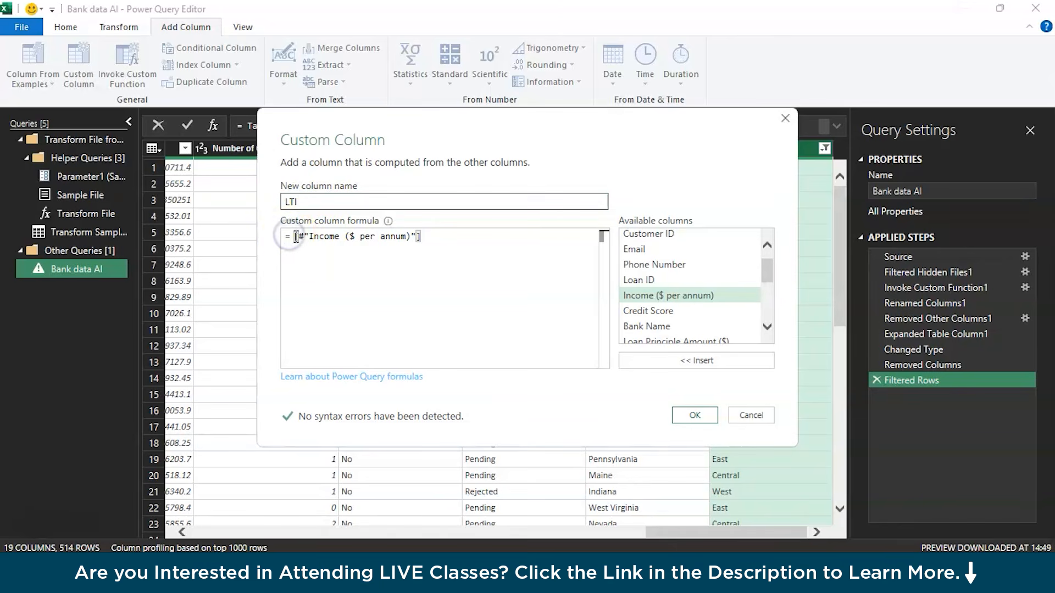
{"action": "left_click", "coordinate": [295, 237]}
{"action": "type", "text": "("}
{"action": "left_click", "coordinate": [436, 236]}
{"action": "type", "text": "/"}
{"action": "left_click", "coordinate": [508, 236]}
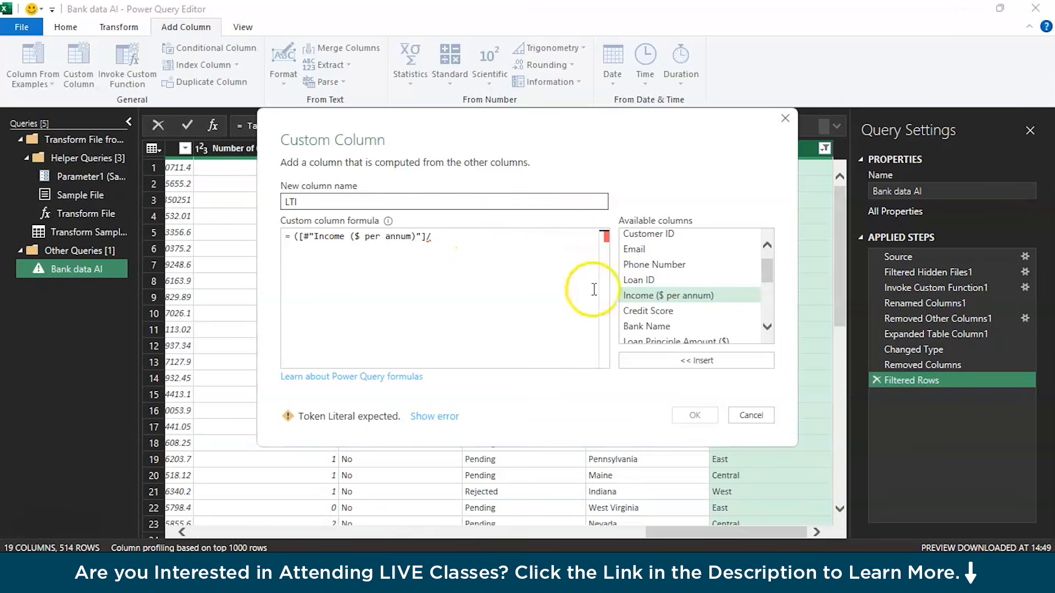
{"action": "scroll", "coordinate": [659, 305], "scroll_direction": "down", "scroll_amount": 1}
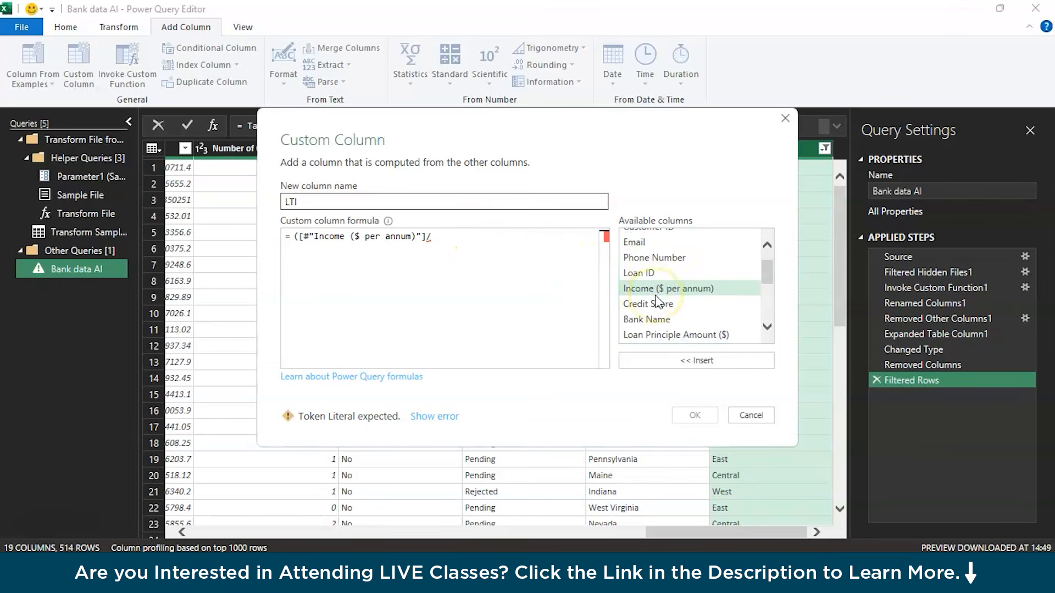
{"action": "left_click", "coordinate": [665, 335]}
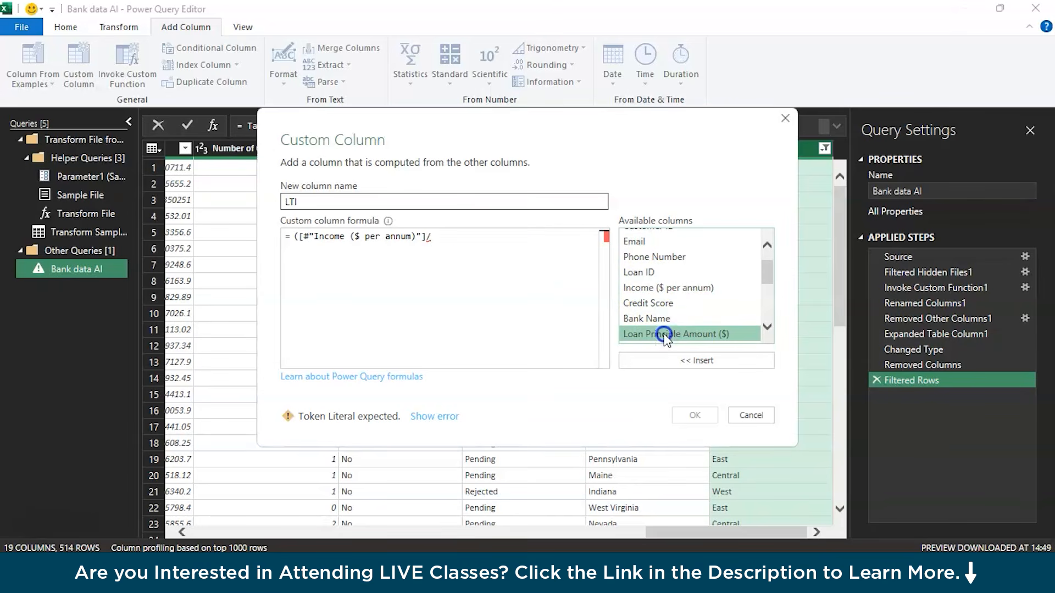
{"action": "double_click", "coordinate": [666, 335]}
{"action": "type", "text": ")"}
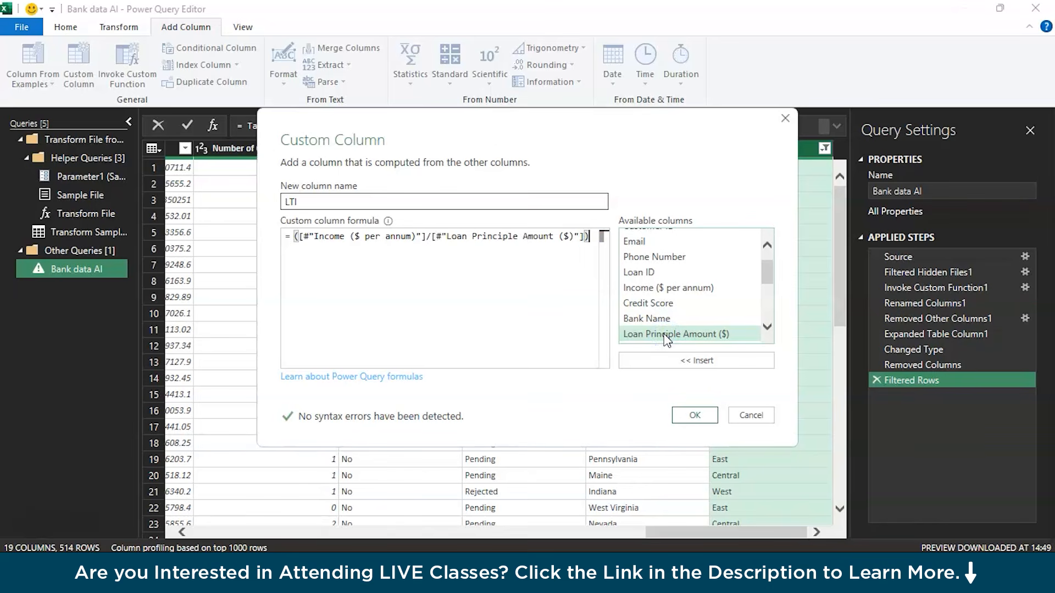
{"action": "type", "text": "*100"}
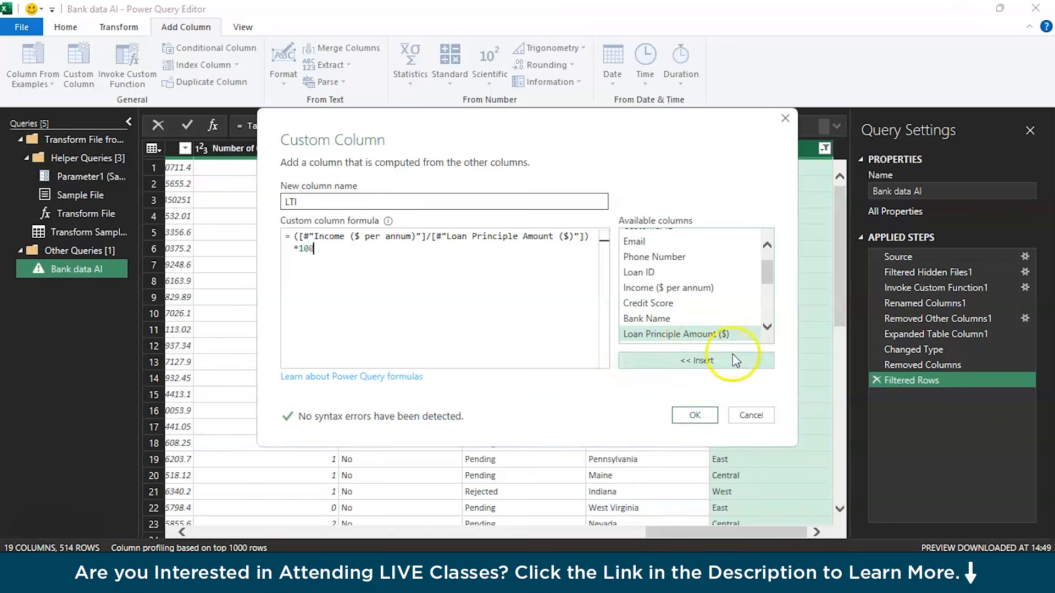
{"action": "left_click", "coordinate": [695, 416]}
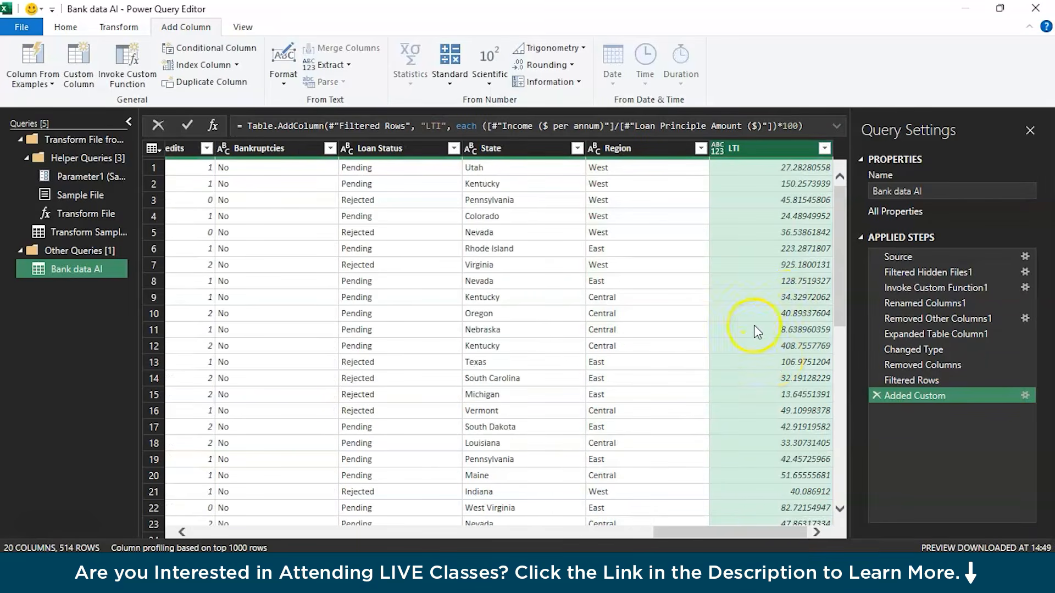
- Try creating a basic data type from the LTI column with LTI as display column, and delete that applied step
{"action": "right_click", "coordinate": [749, 153]}
{"action": "left_click", "coordinate": [723, 264]}
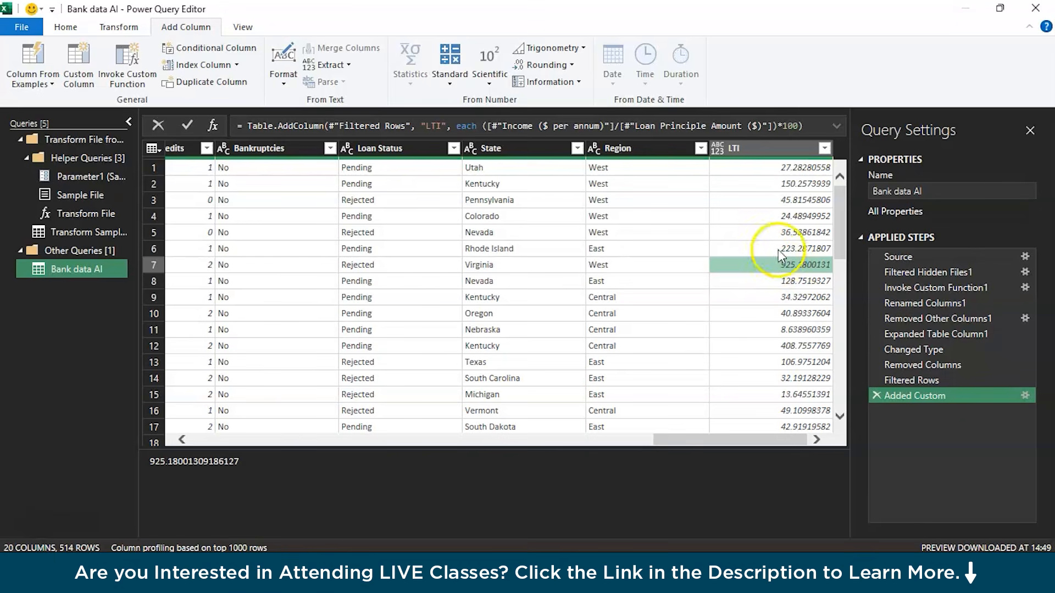
{"action": "left_click", "coordinate": [750, 147]}
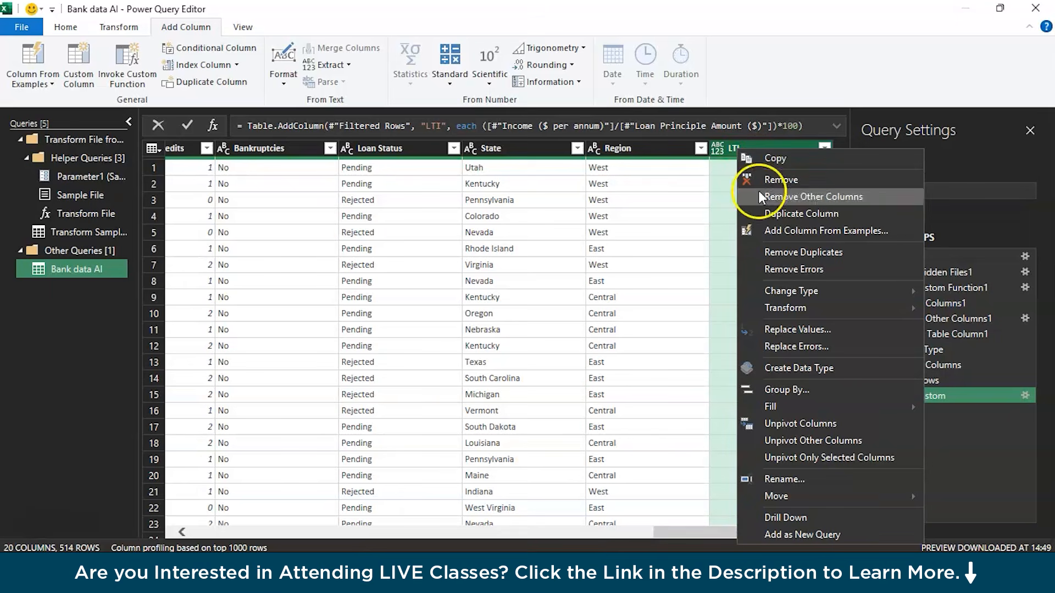
{"action": "left_click", "coordinate": [789, 374]}
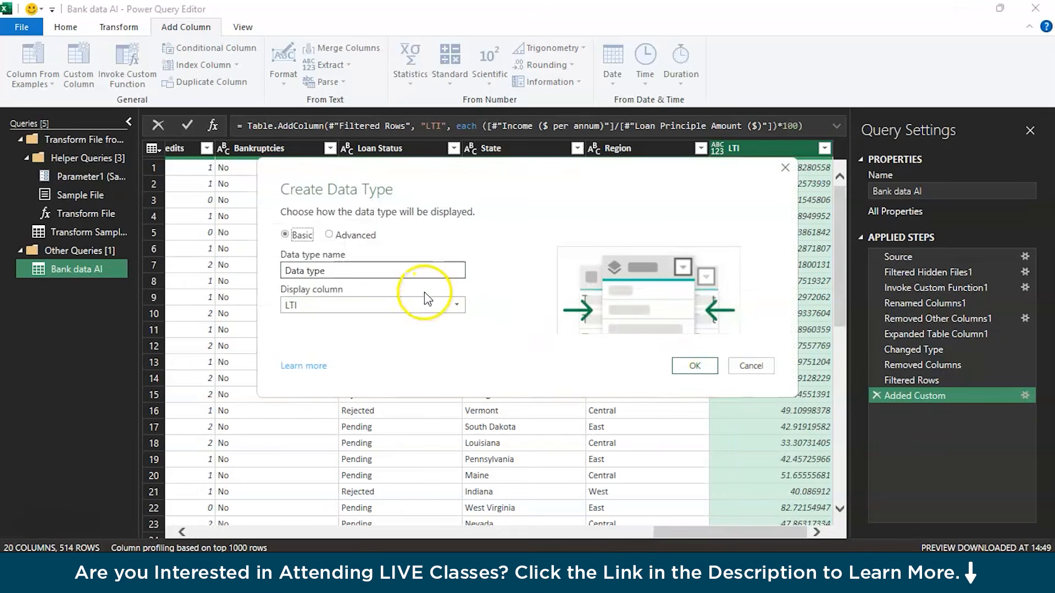
{"action": "left_click", "coordinate": [351, 270]}
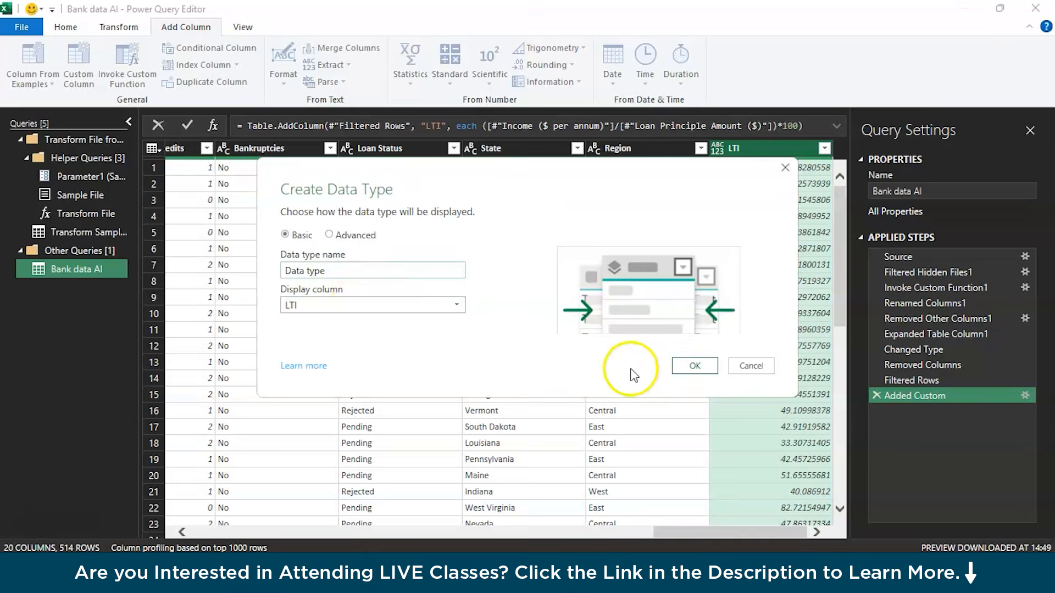
{"action": "left_click", "coordinate": [707, 368]}
{"action": "left_click", "coordinate": [811, 300]}
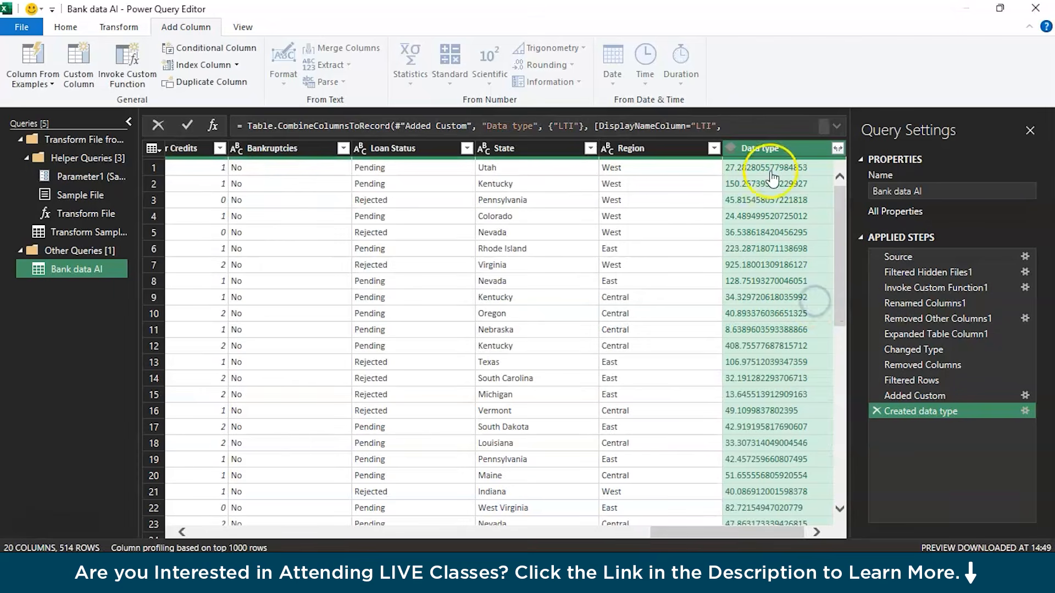
{"action": "left_click", "coordinate": [876, 411]}
- Change the LTI column's type to Decimal Number
{"action": "right_click", "coordinate": [802, 148]}
{"action": "mouse_move", "coordinate": [847, 296]}
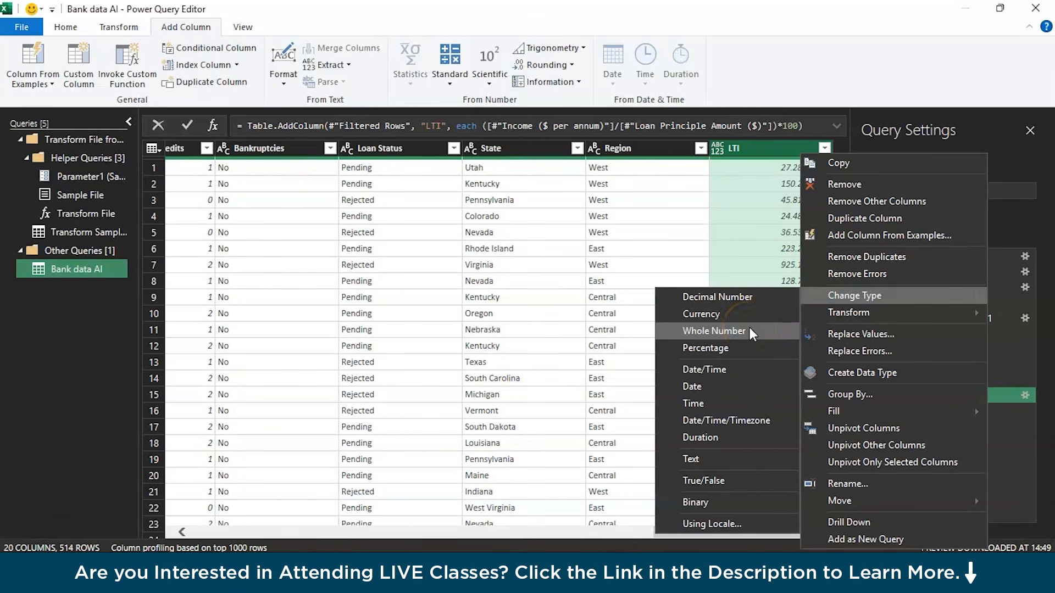
{"action": "left_click", "coordinate": [746, 295]}
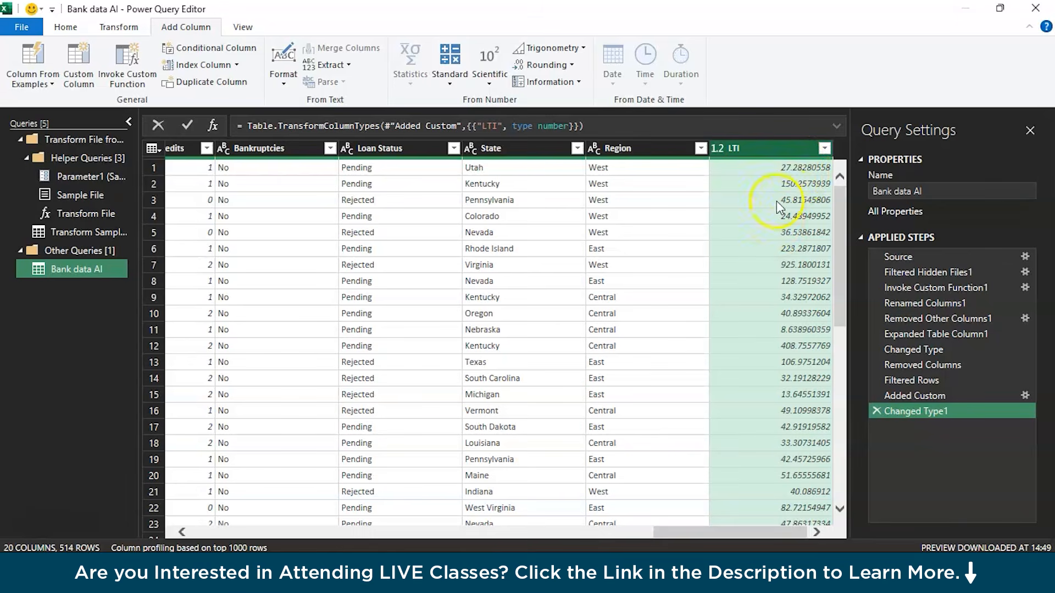
- Start a new conditional column in the Bank data AI query and name it Risk Assessment
{"action": "left_click", "coordinate": [202, 49]}
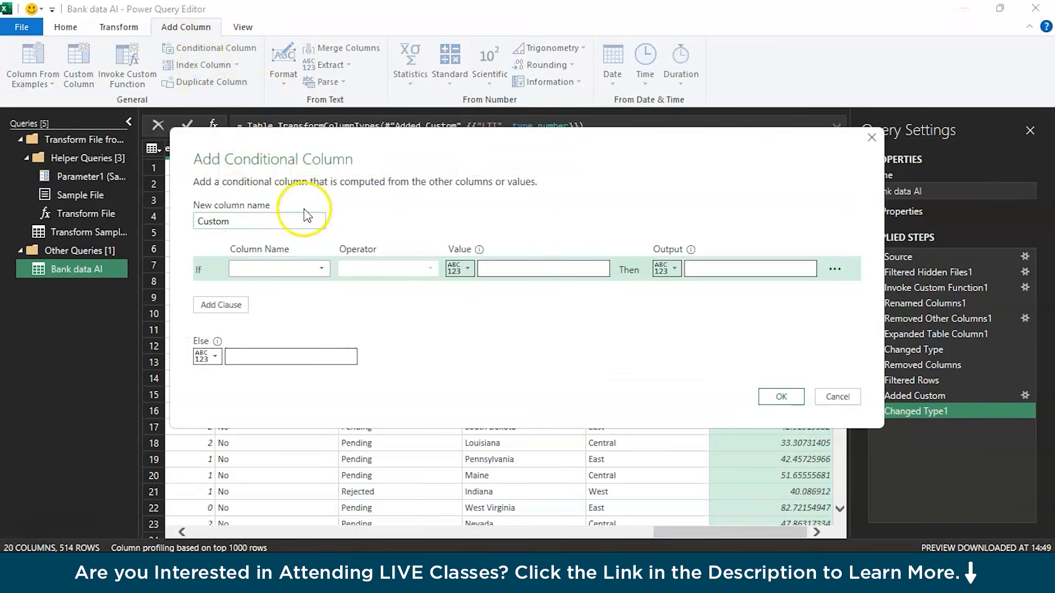
{"action": "double_click", "coordinate": [266, 221]}
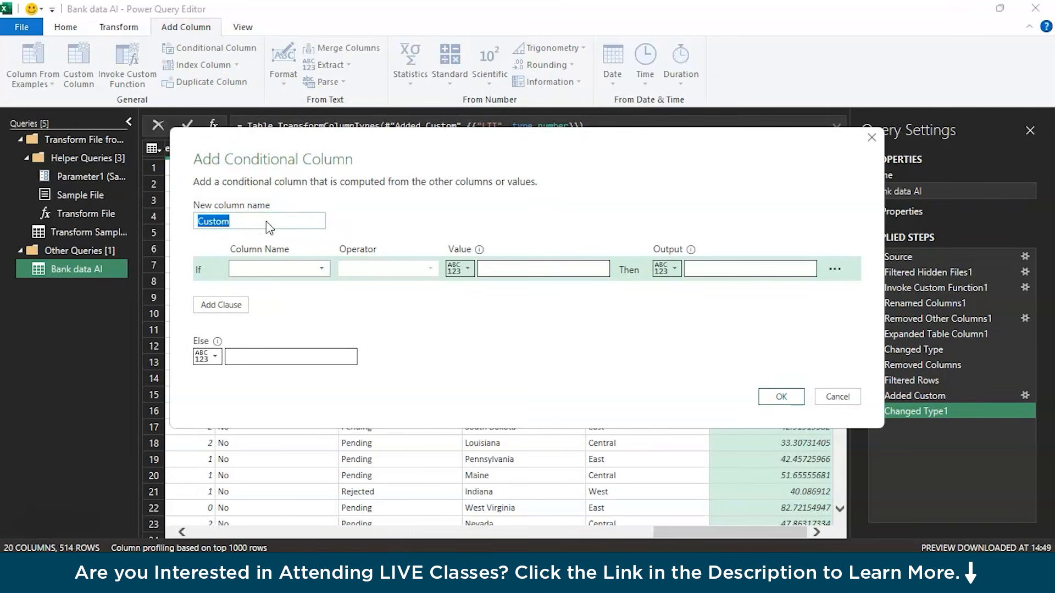
{"action": "type", "text": "P"}
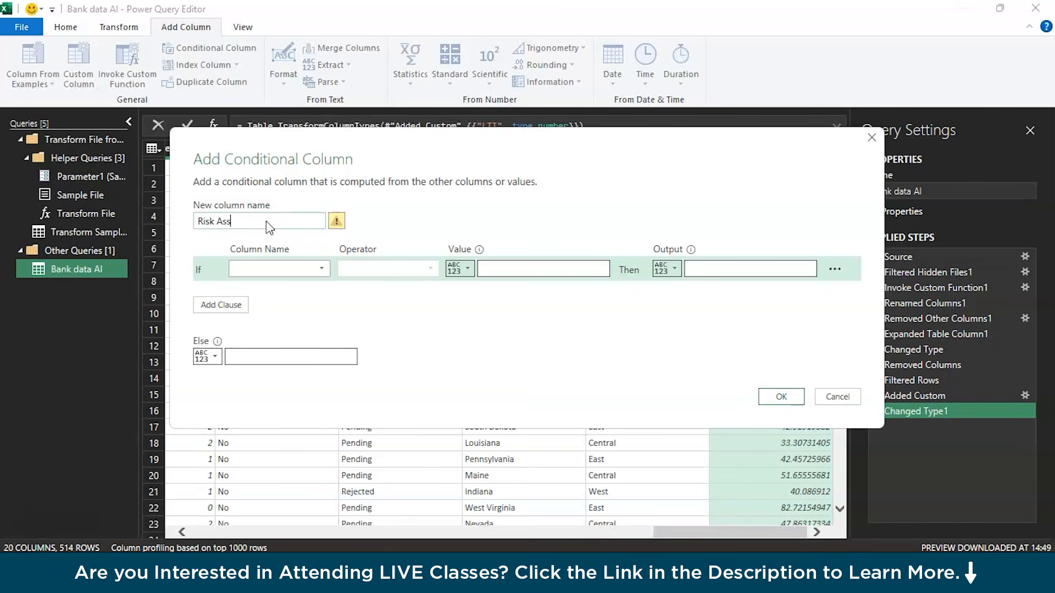
{"action": "type", "text": "Risk Assessment"}
- Set the Risk Assessment condition to test whether LTI is less than or equal to 45
{"action": "left_click", "coordinate": [278, 270]}
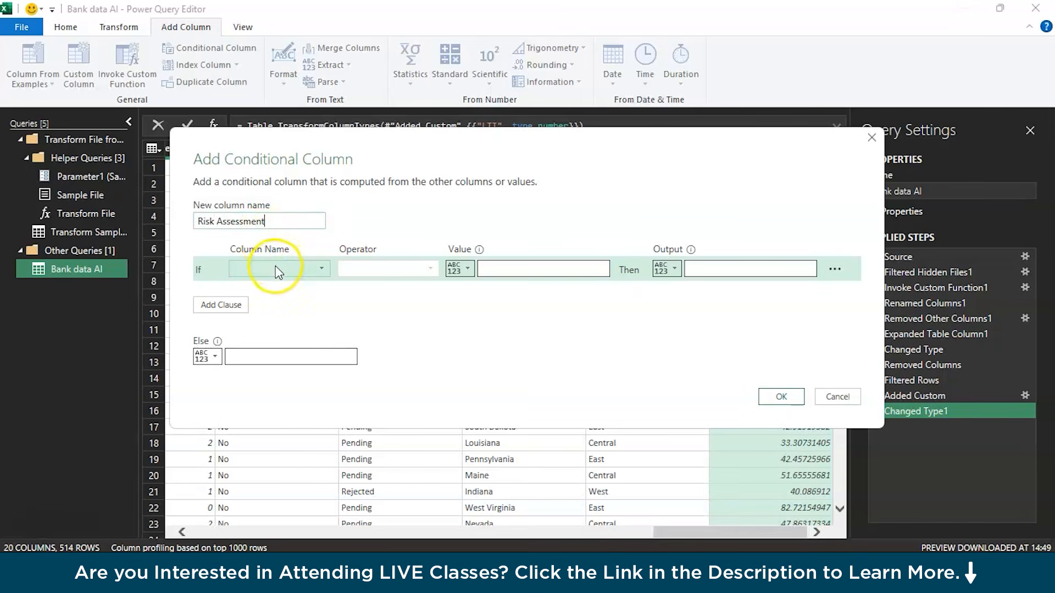
{"action": "left_click", "coordinate": [320, 269]}
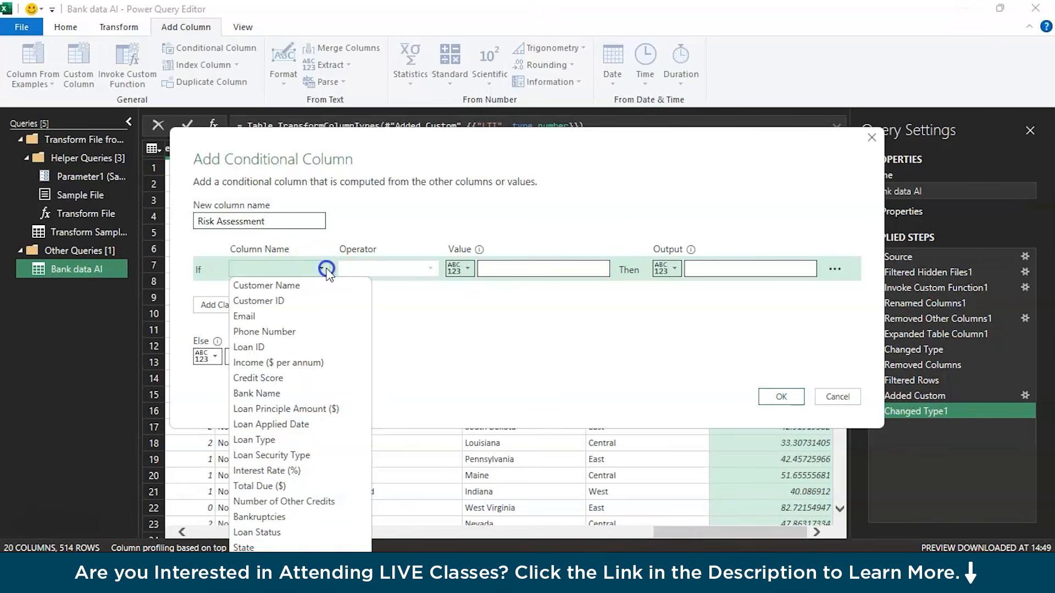
{"action": "left_click_drag", "start_coordinate": [446, 141], "coordinate": [483, 52]}
{"action": "left_click", "coordinate": [359, 179]}
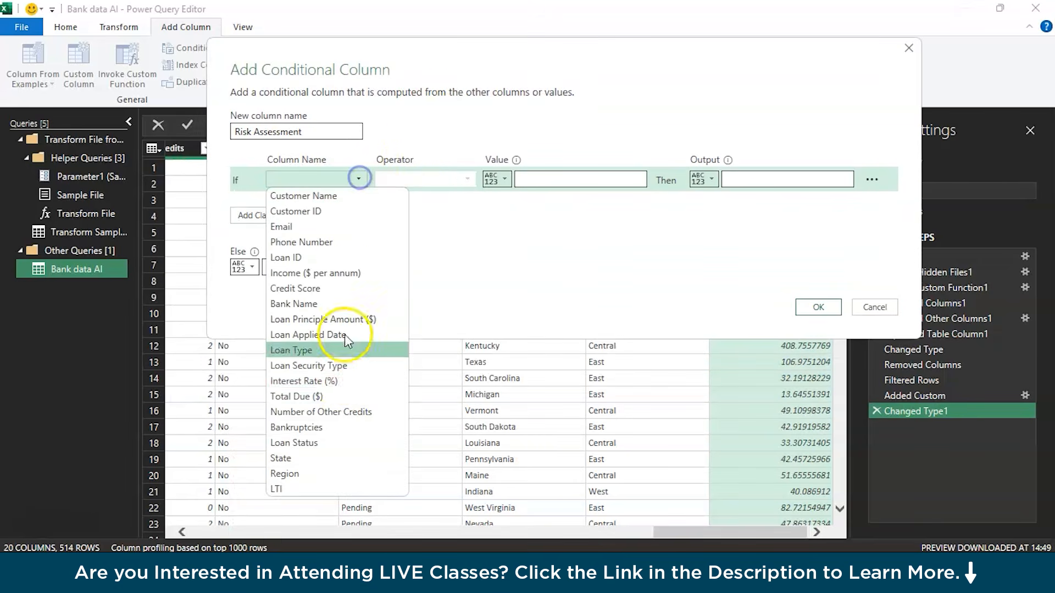
{"action": "left_click", "coordinate": [307, 489]}
{"action": "left_click", "coordinate": [424, 176]}
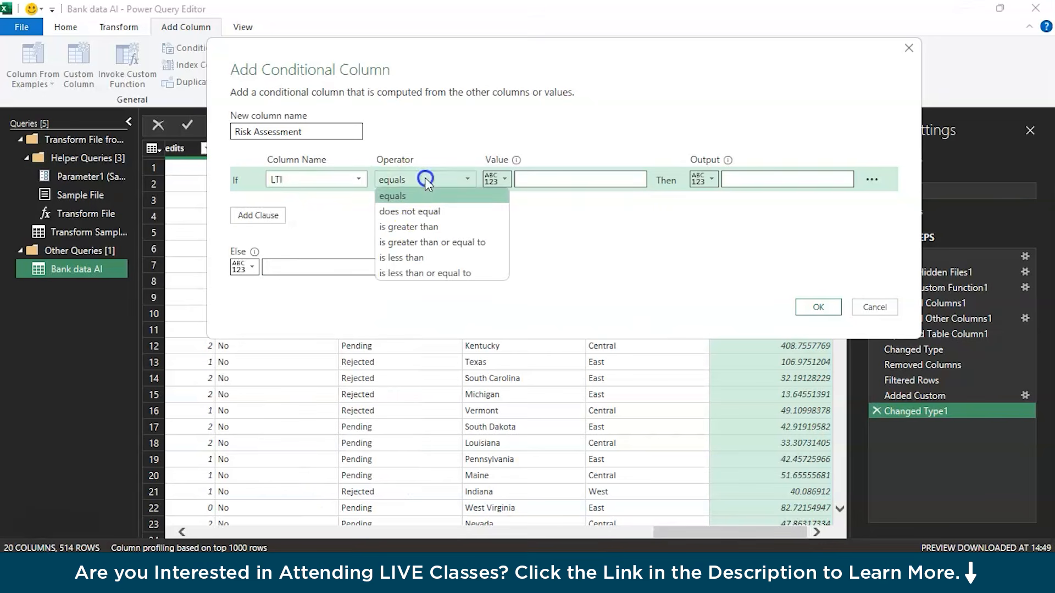
{"action": "left_click", "coordinate": [423, 272]}
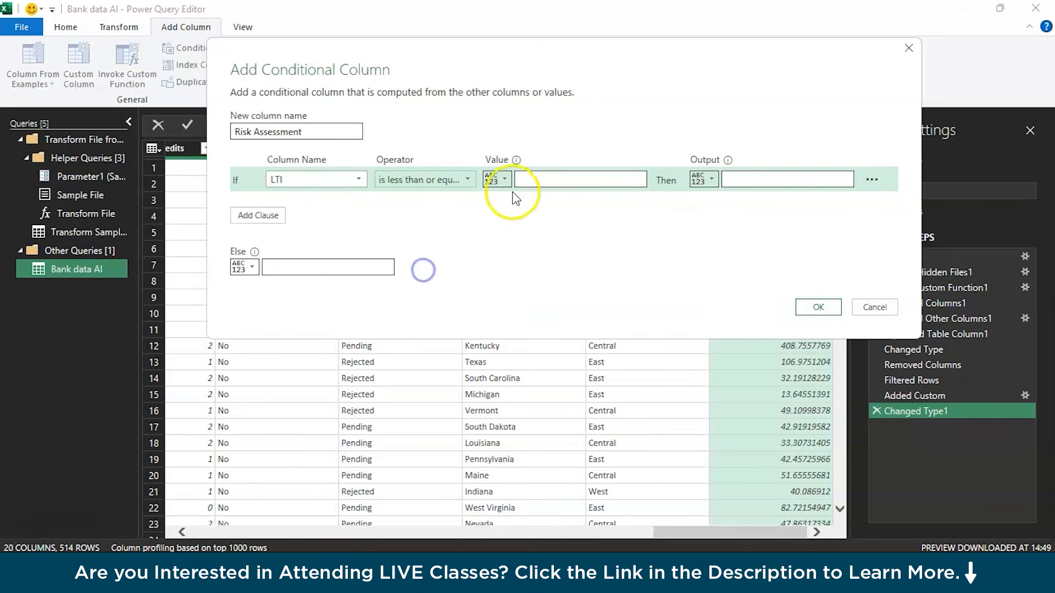
{"action": "left_click", "coordinate": [541, 185]}
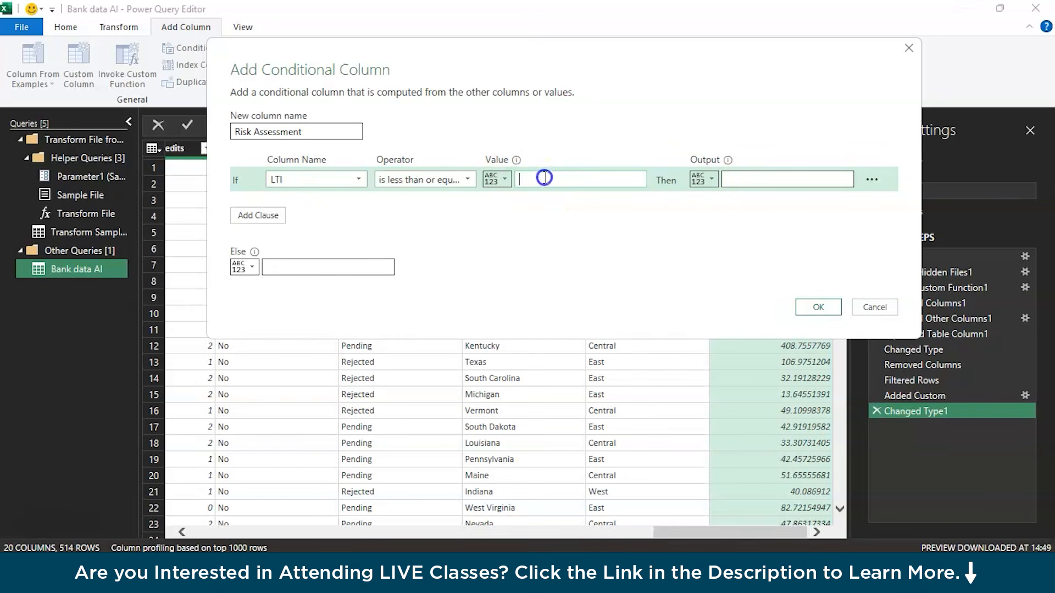
{"action": "type", "text": "45"}
- Set the condition's output to Safe and the else value to Negotiable or Risky, and add the conditional column
{"action": "left_click", "coordinate": [737, 181]}
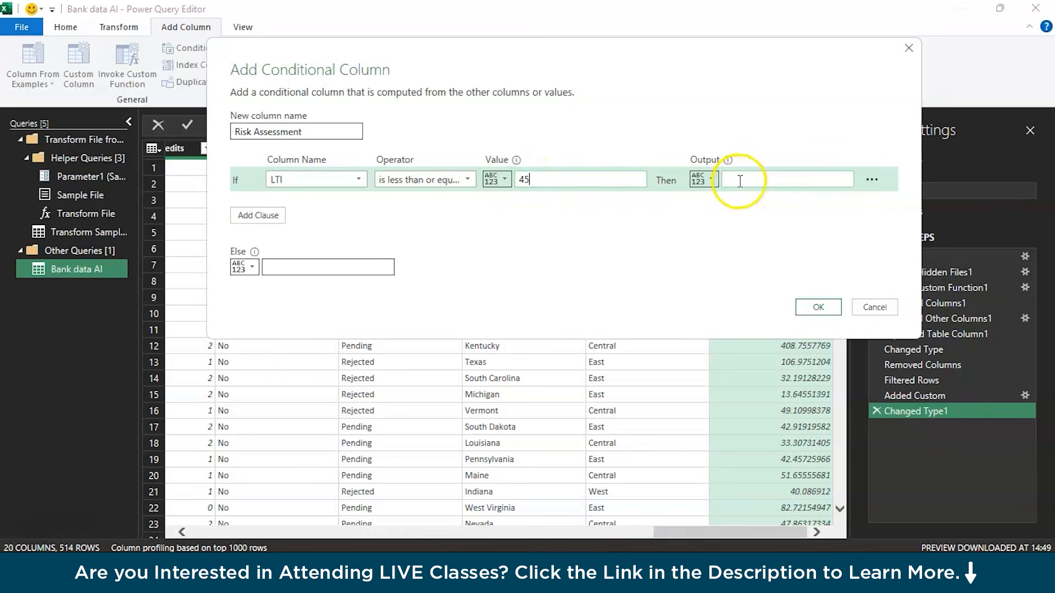
{"action": "type", "text": "Safe"}
{"action": "left_click", "coordinate": [378, 264]}
{"action": "type", "text": "Negotiable or Risky"}
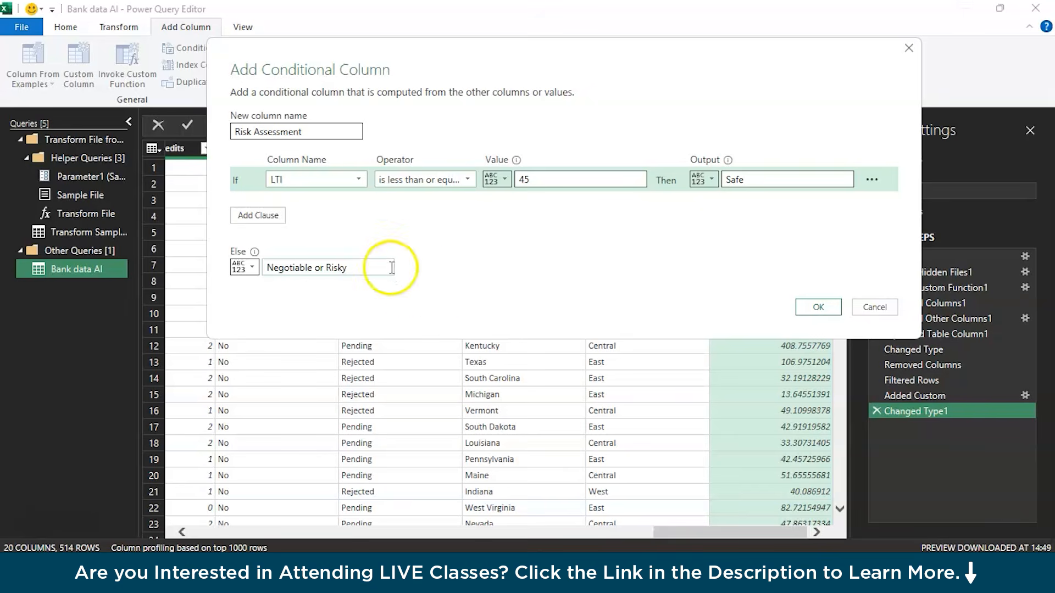
{"action": "left_click", "coordinate": [813, 304]}
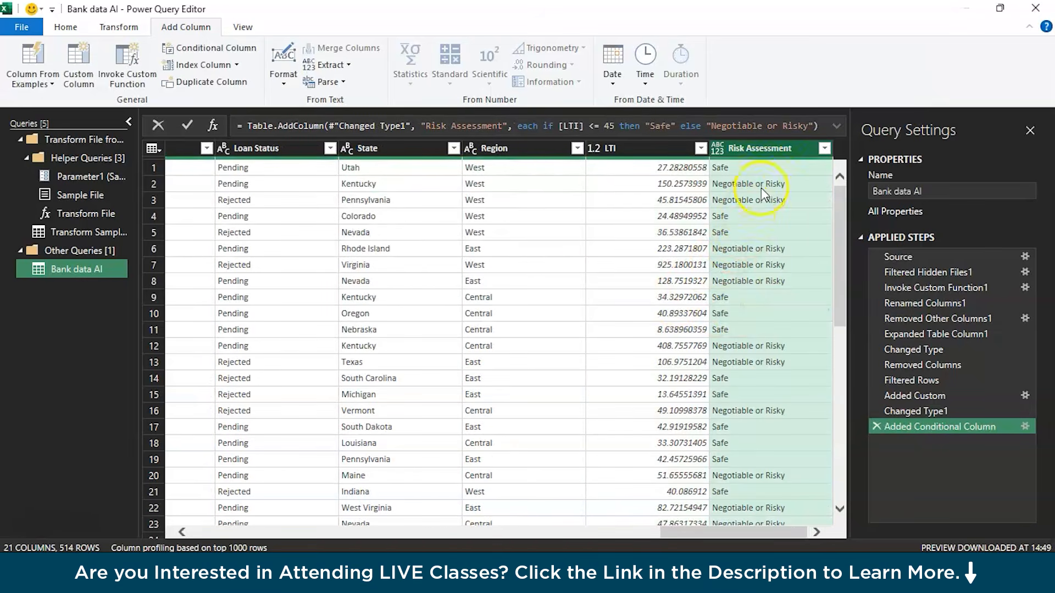
- Filter the Risk Assessment column to keep only the Safe rows
{"action": "left_click", "coordinate": [824, 147]}
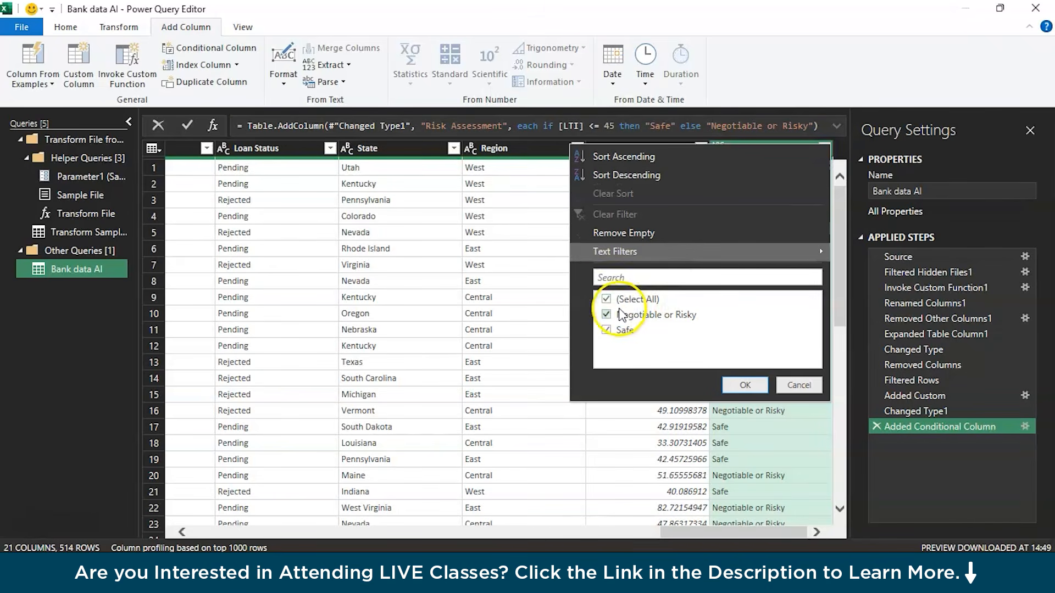
{"action": "left_click", "coordinate": [606, 299]}
{"action": "left_click", "coordinate": [607, 330]}
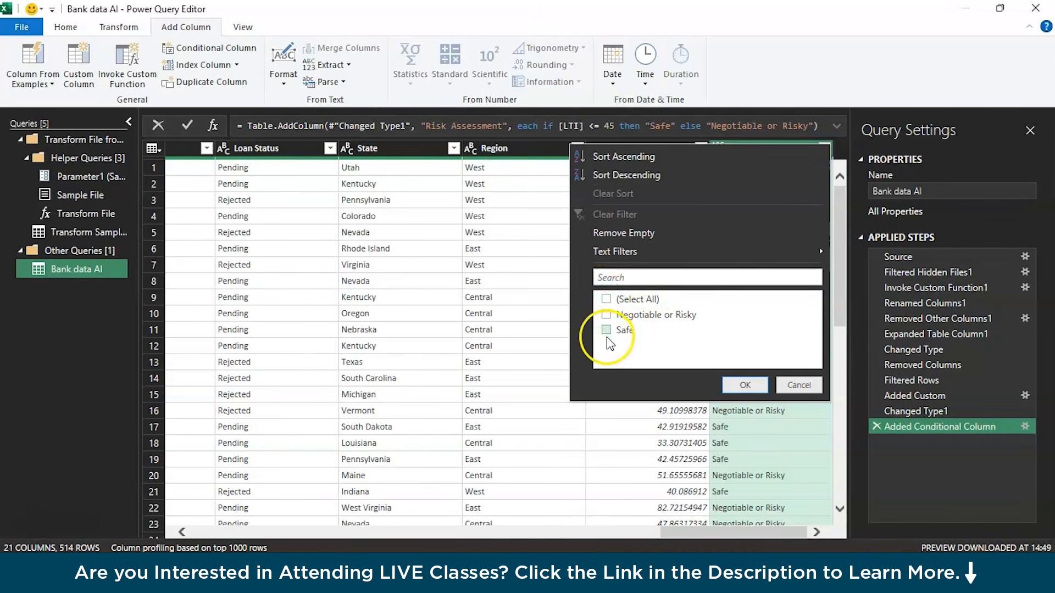
{"action": "left_click", "coordinate": [607, 330]}
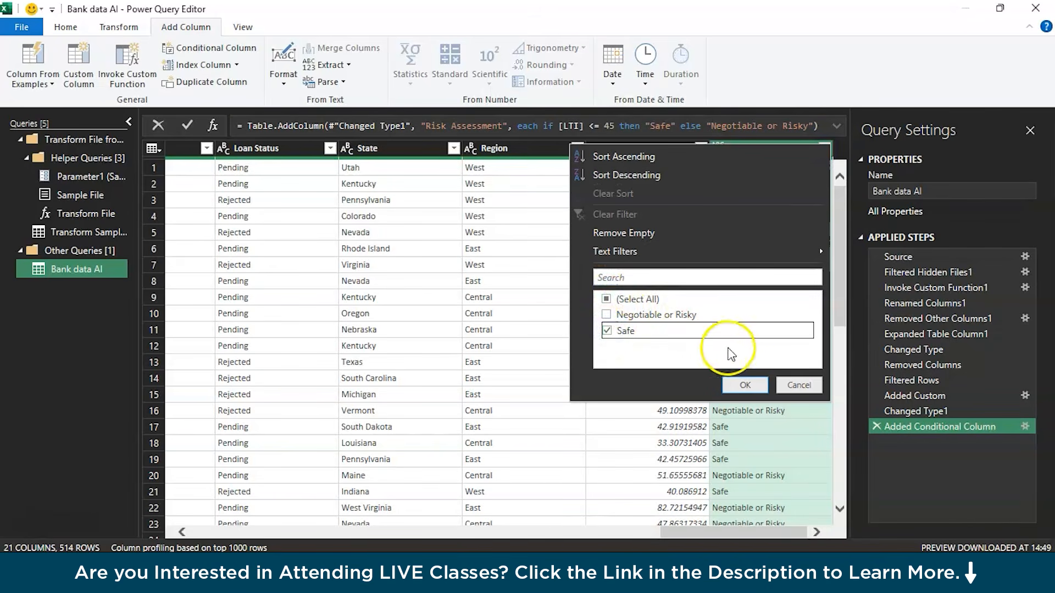
{"action": "left_click", "coordinate": [752, 383]}
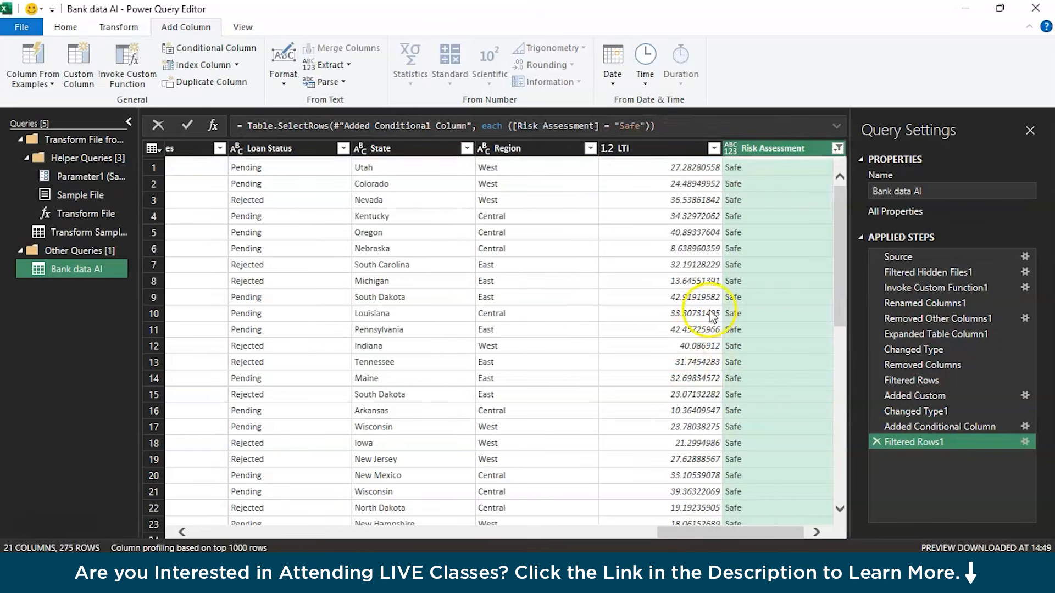
- Close and load the query into the Excel workbook, and dismiss the Queries & Connections list
{"action": "scroll", "coordinate": [597, 319], "scroll_direction": "left", "scroll_amount": 5}
{"action": "scroll", "coordinate": [599, 325], "scroll_direction": "left", "scroll_amount": 10}
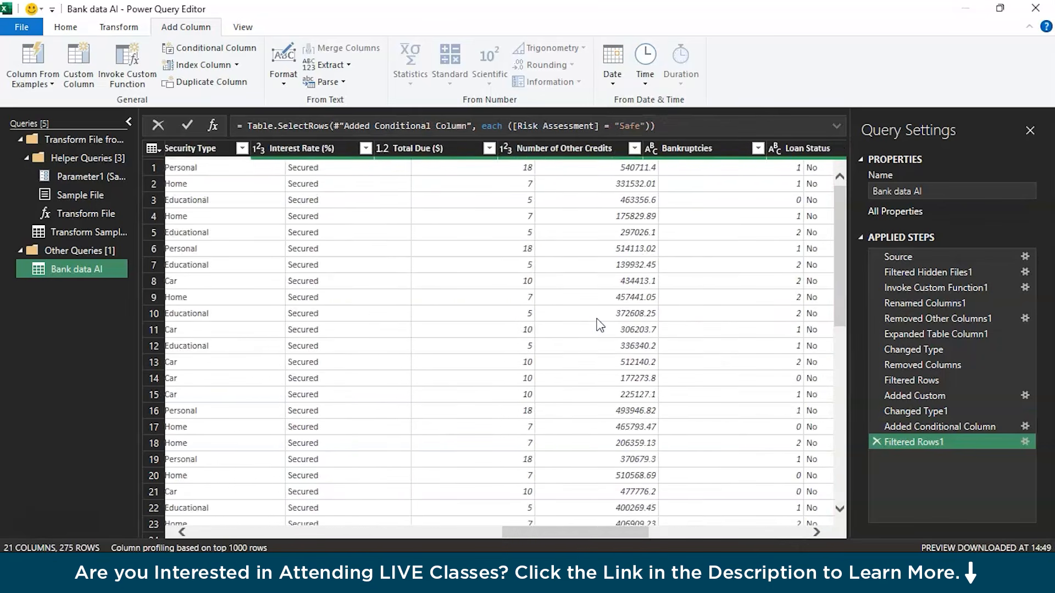
{"action": "scroll", "coordinate": [598, 325], "scroll_direction": "left", "scroll_amount": 5}
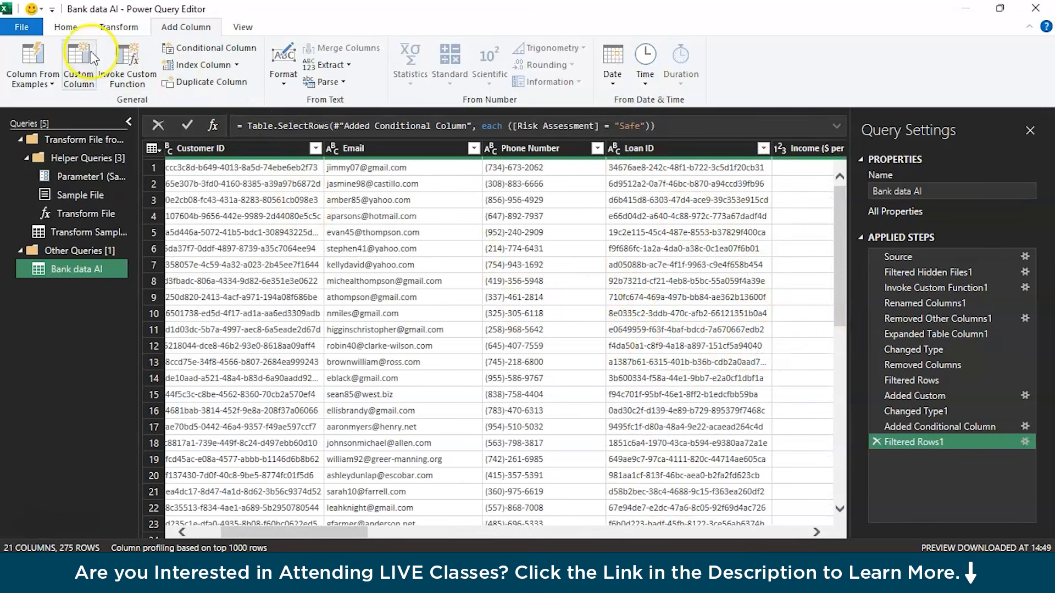
{"action": "left_click", "coordinate": [65, 27]}
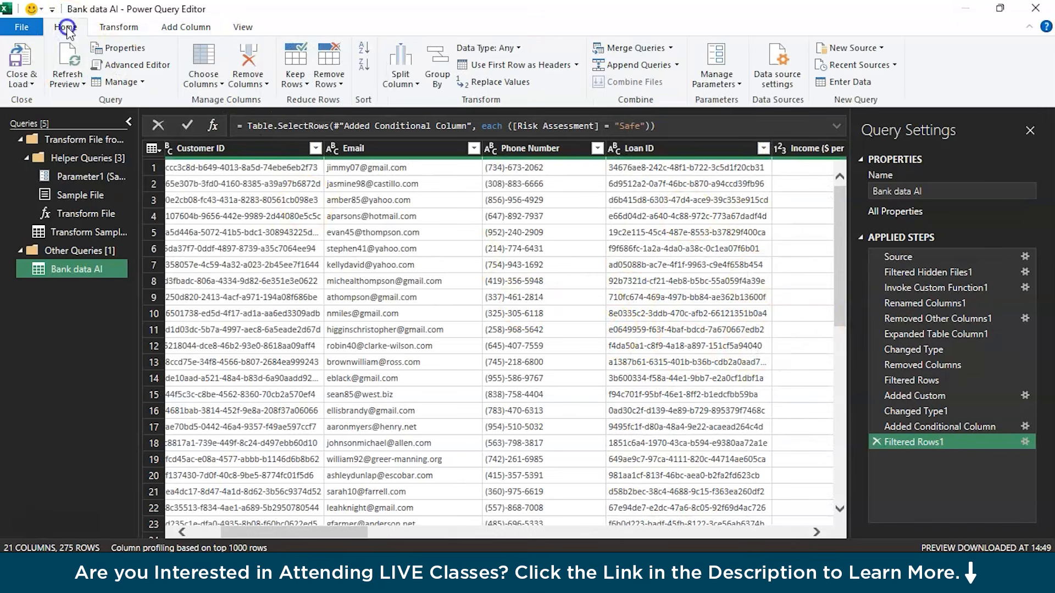
{"action": "left_click", "coordinate": [22, 66]}
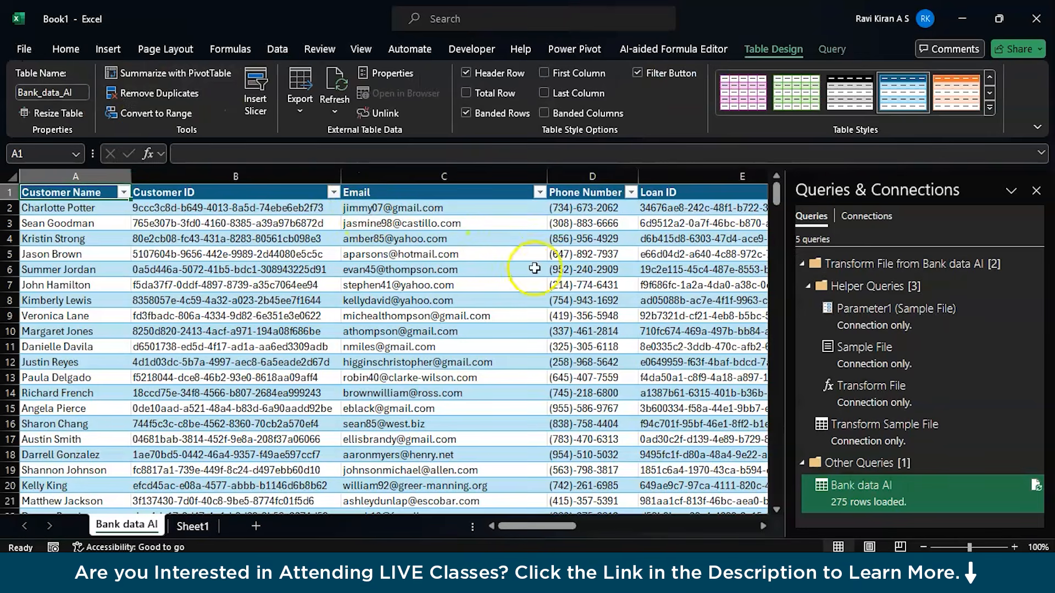
{"action": "left_click", "coordinate": [1036, 190]}
- Examine the rows and columns of the loaded Bank data AI table, from customer details through to LTI
{"action": "scroll", "coordinate": [868, 288], "scroll_direction": "down", "scroll_amount": 20}
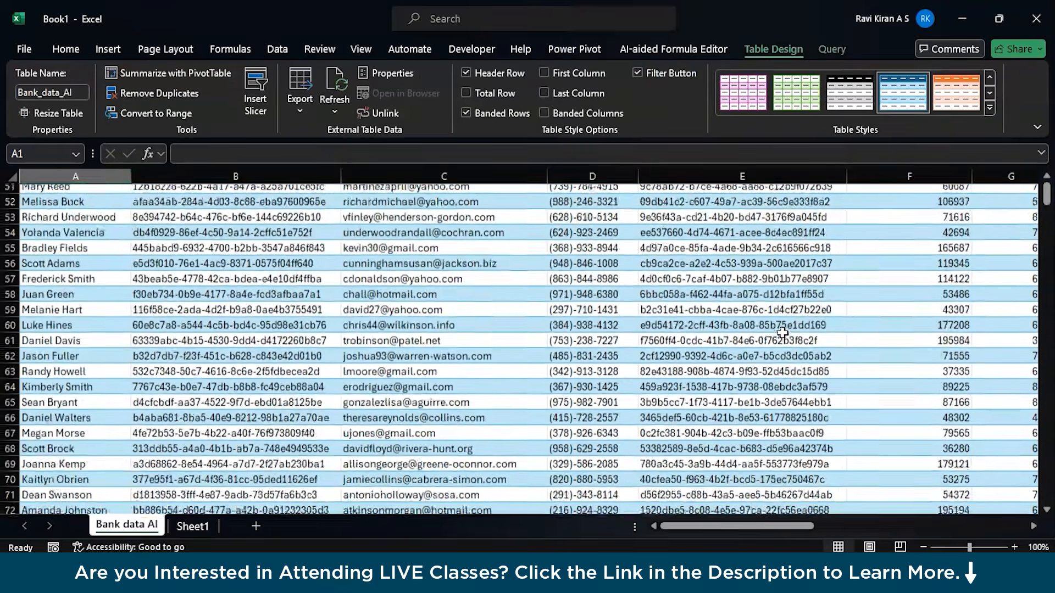
{"action": "scroll", "coordinate": [783, 333], "scroll_direction": "up", "scroll_amount": 20}
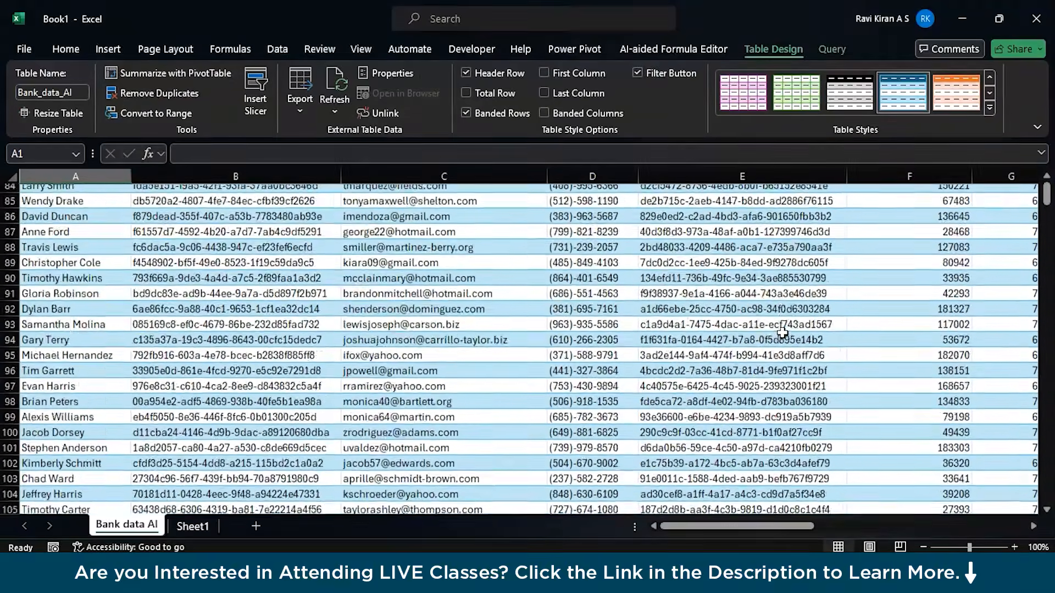
{"action": "scroll", "coordinate": [782, 333], "scroll_direction": "up", "scroll_amount": 7}
{"action": "scroll", "coordinate": [783, 333], "scroll_direction": "right", "scroll_amount": 3}
{"action": "scroll", "coordinate": [782, 333], "scroll_direction": "right", "scroll_amount": 2}
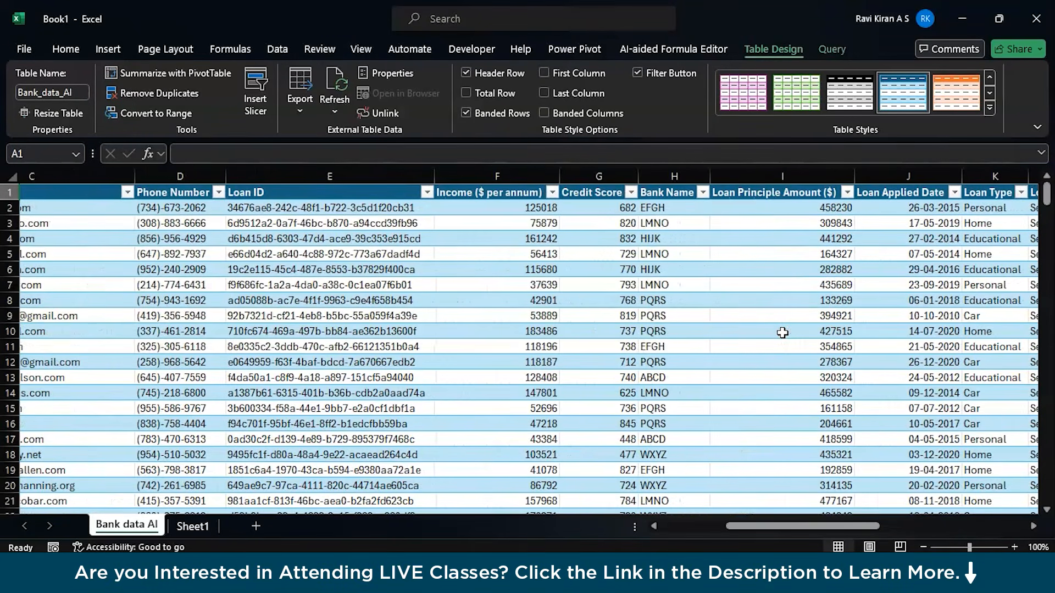
{"action": "scroll", "coordinate": [782, 333], "scroll_direction": "right", "scroll_amount": 3}
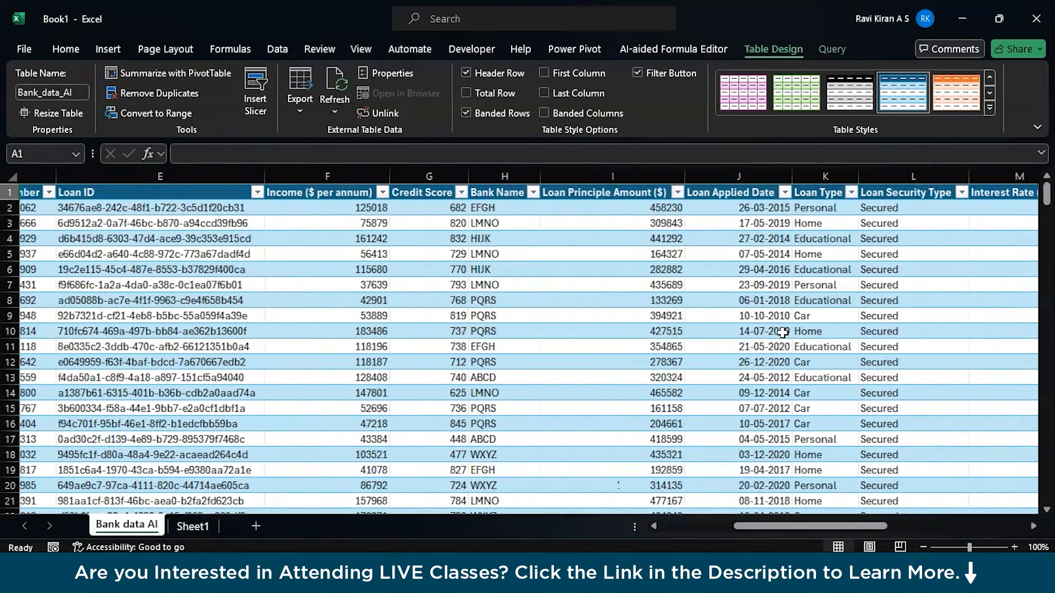
{"action": "scroll", "coordinate": [782, 333], "scroll_direction": "right", "scroll_amount": 2}
{"action": "scroll", "coordinate": [775, 331], "scroll_direction": "left", "scroll_amount": 6}
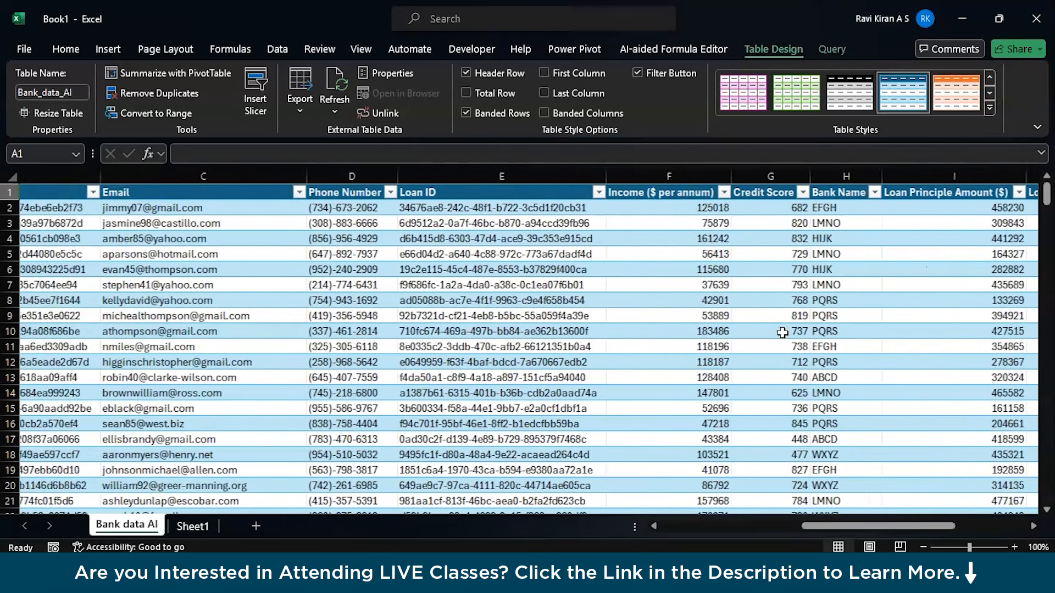
{"action": "scroll", "coordinate": [573, 315], "scroll_direction": "right", "scroll_amount": 7}
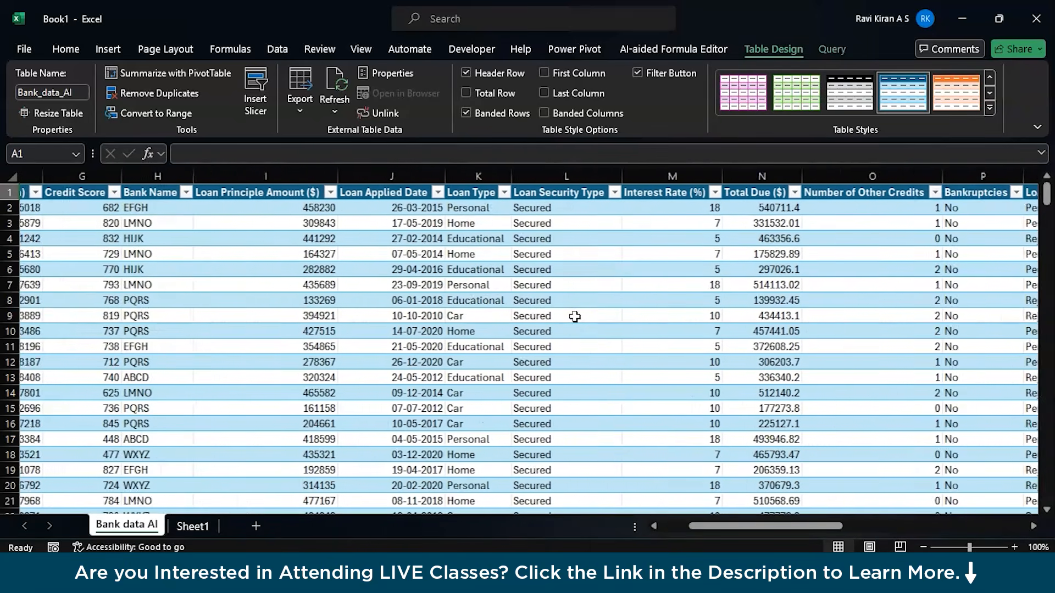
{"action": "scroll", "coordinate": [575, 316], "scroll_direction": "right", "scroll_amount": 1}
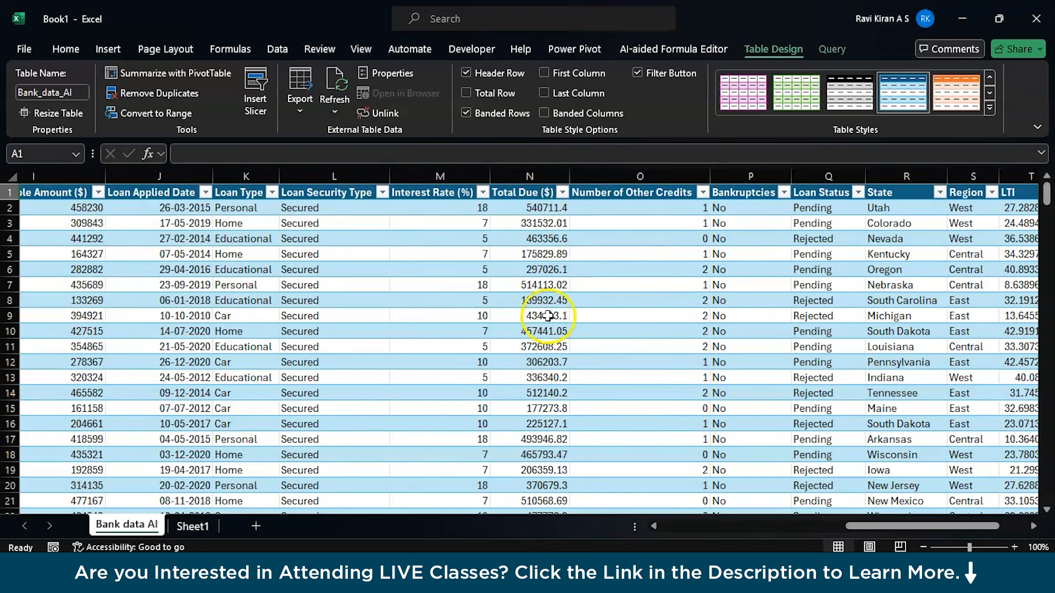
- Reopen the Bank data AI query for editing in Power Query Editor and bring the Credit Score column into view
{"action": "left_click", "coordinate": [831, 48]}
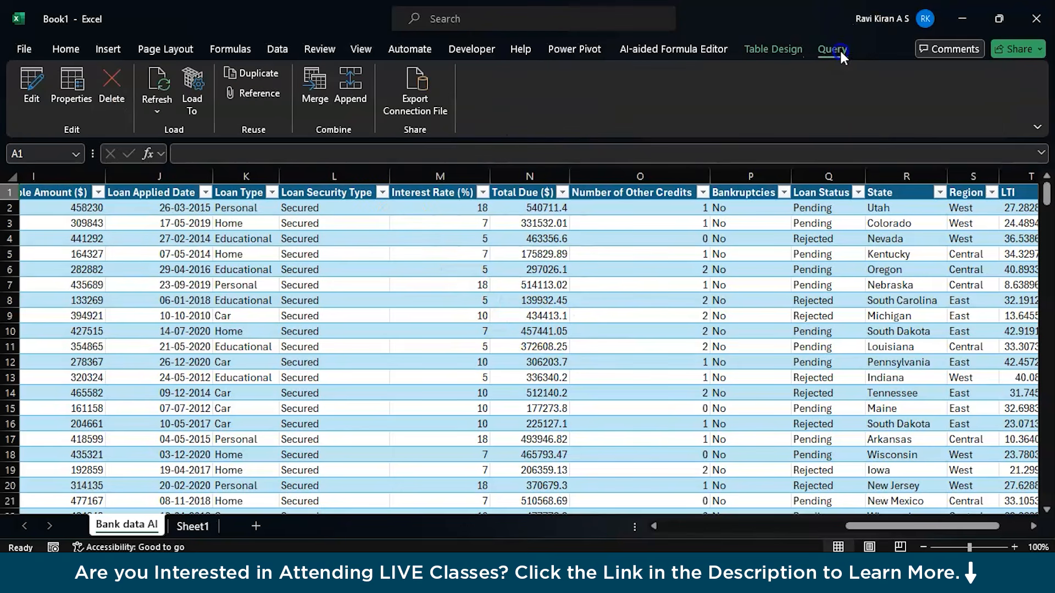
{"action": "left_click", "coordinate": [31, 85]}
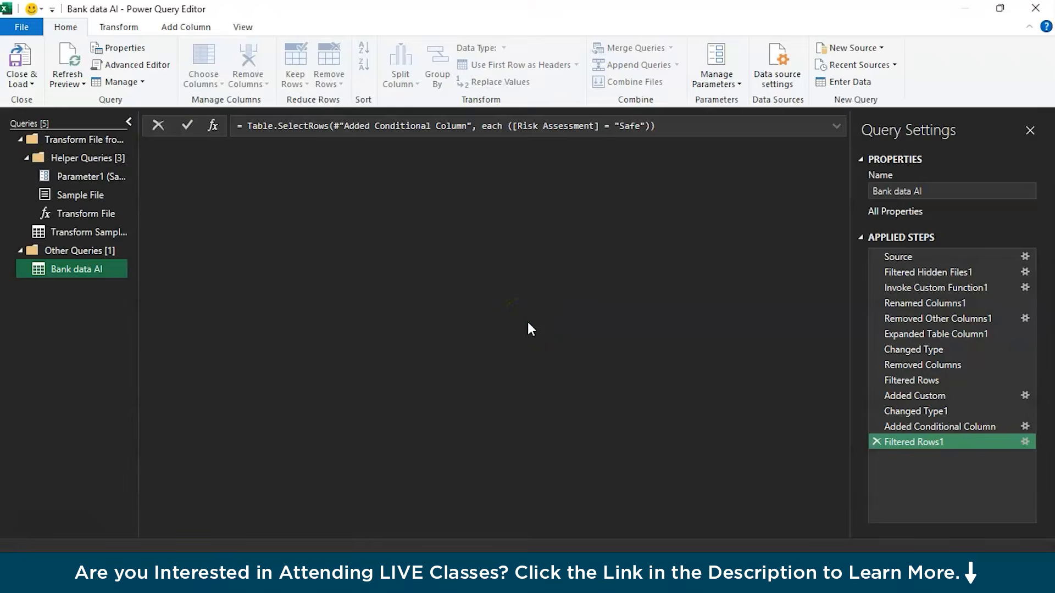
{"action": "scroll", "coordinate": [640, 269], "scroll_direction": "right", "scroll_amount": 6}
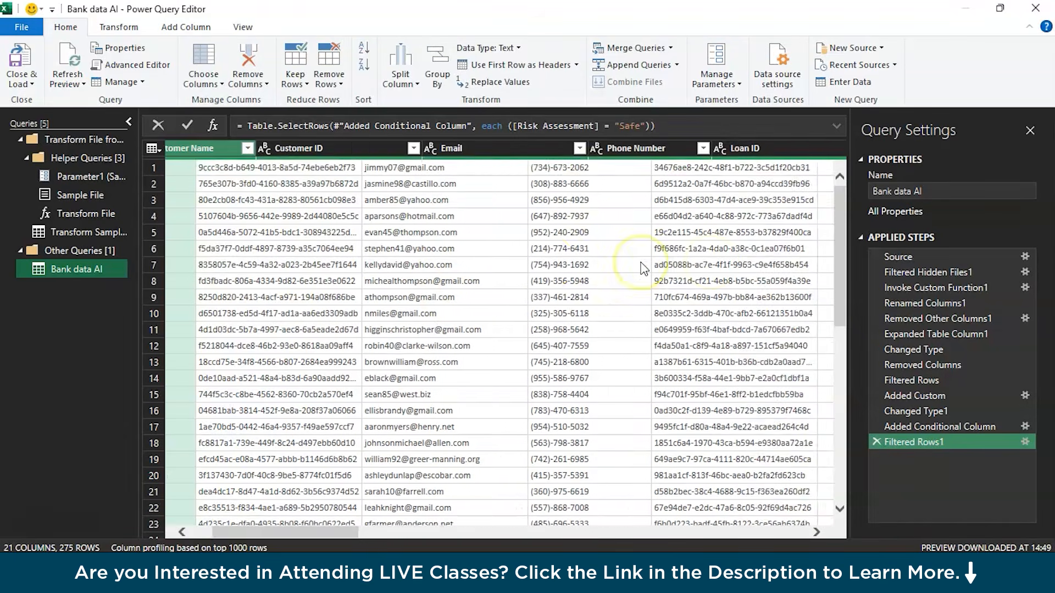
{"action": "scroll", "coordinate": [643, 269], "scroll_direction": "right", "scroll_amount": 4}
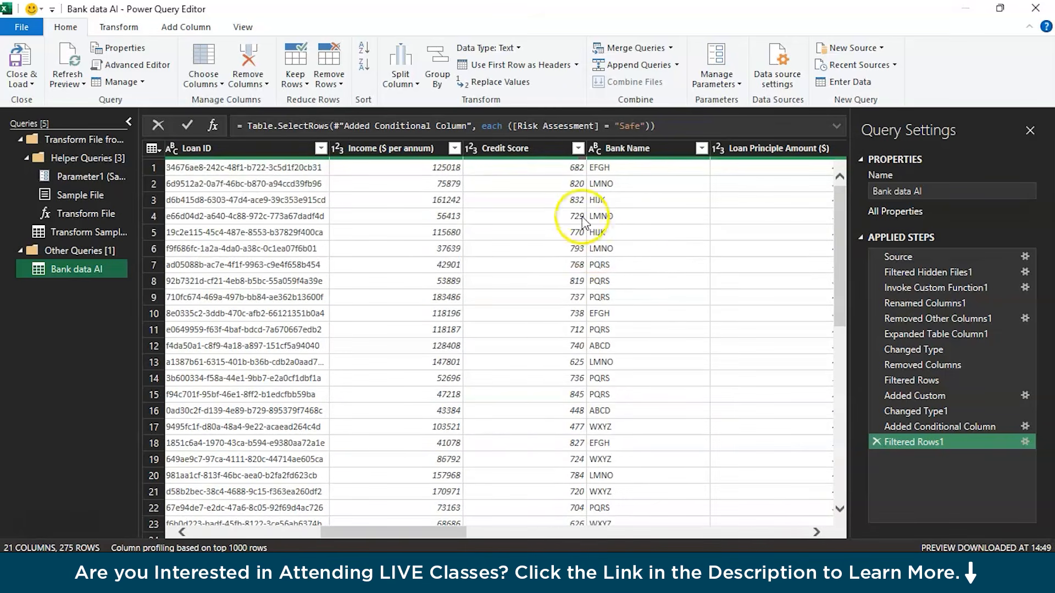
{"action": "scroll", "coordinate": [566, 173], "scroll_direction": "right", "scroll_amount": 2}
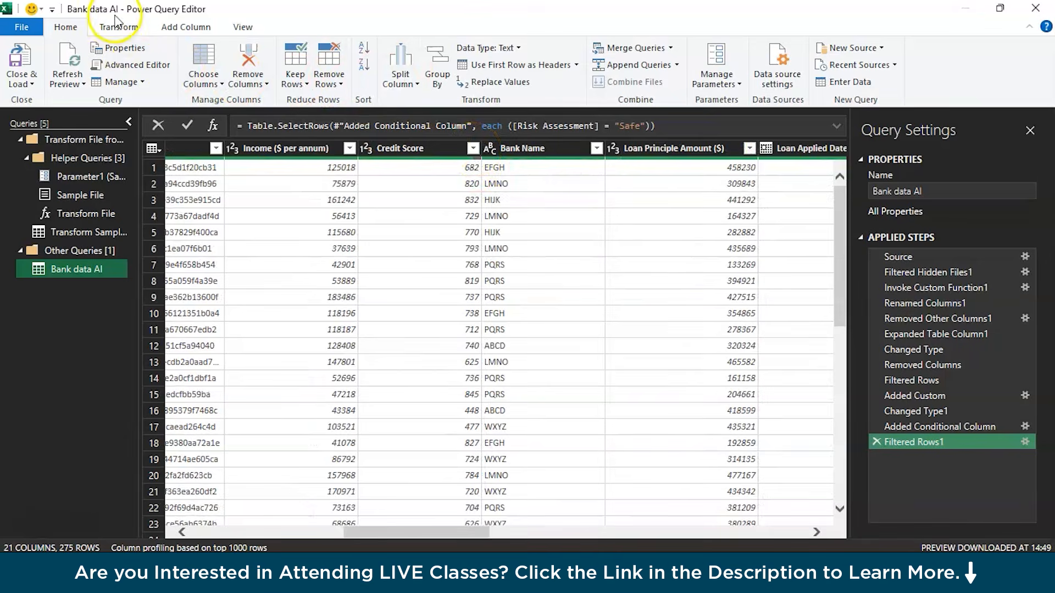
- Start a conditional column in the Bank data AI query and name it Check Credit Score
{"action": "left_click", "coordinate": [198, 27]}
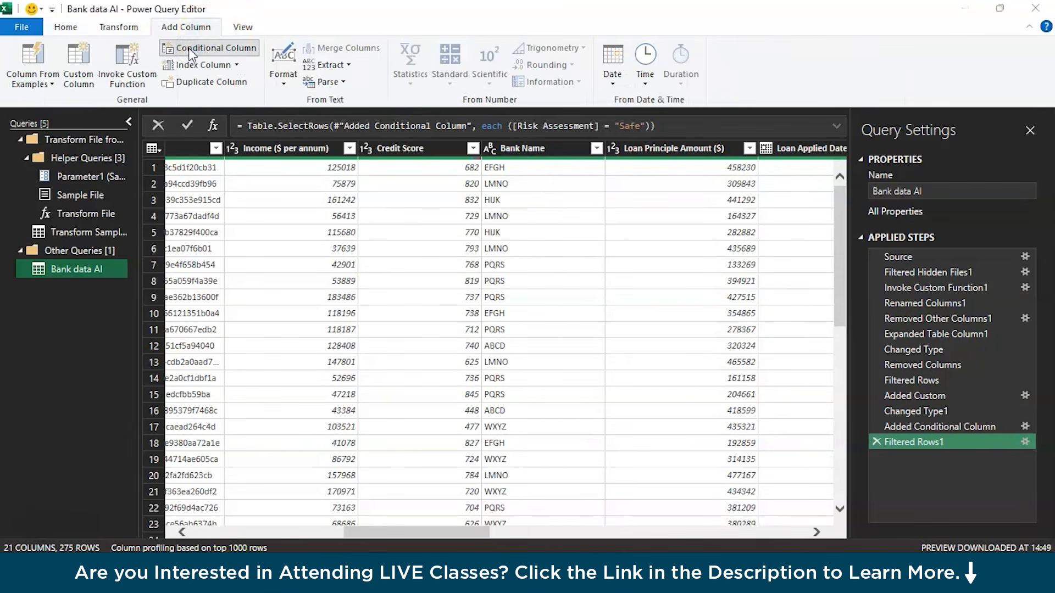
{"action": "left_click", "coordinate": [189, 48]}
{"action": "left_click", "coordinate": [248, 216]}
{"action": "double_click", "coordinate": [248, 216]}
{"action": "type", "text": "Check Credit Score"}
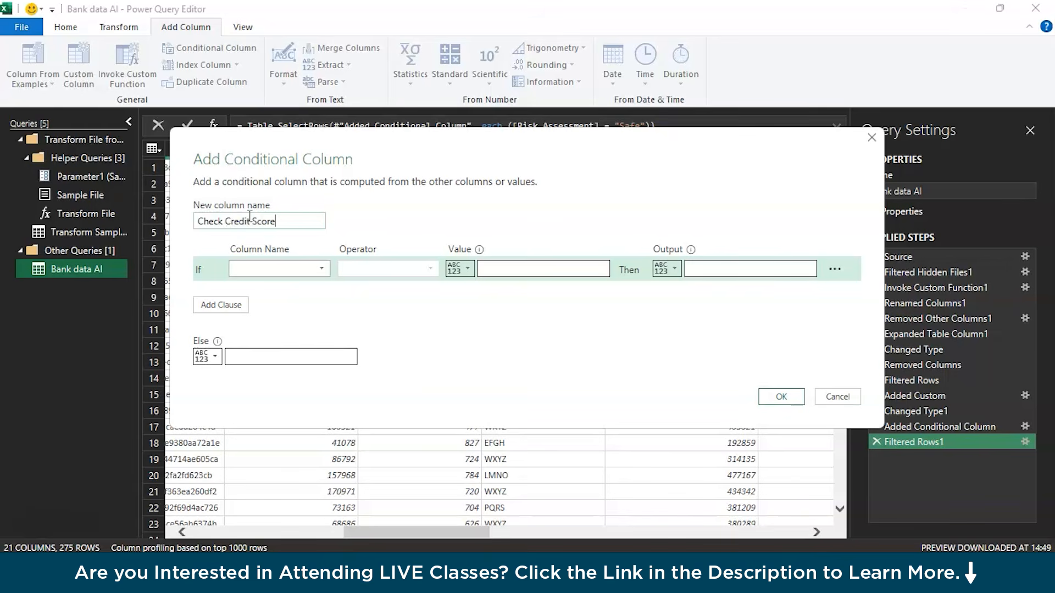
- Set the Check Credit Score condition to Credit Score is greater than or equal to 739
{"action": "left_click", "coordinate": [253, 269]}
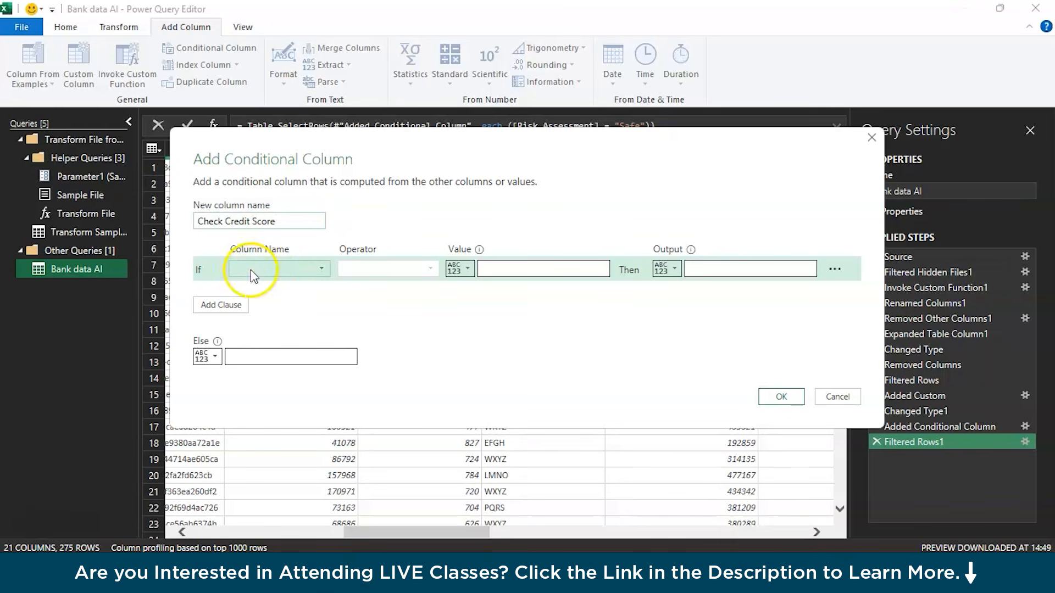
{"action": "left_click", "coordinate": [323, 269]}
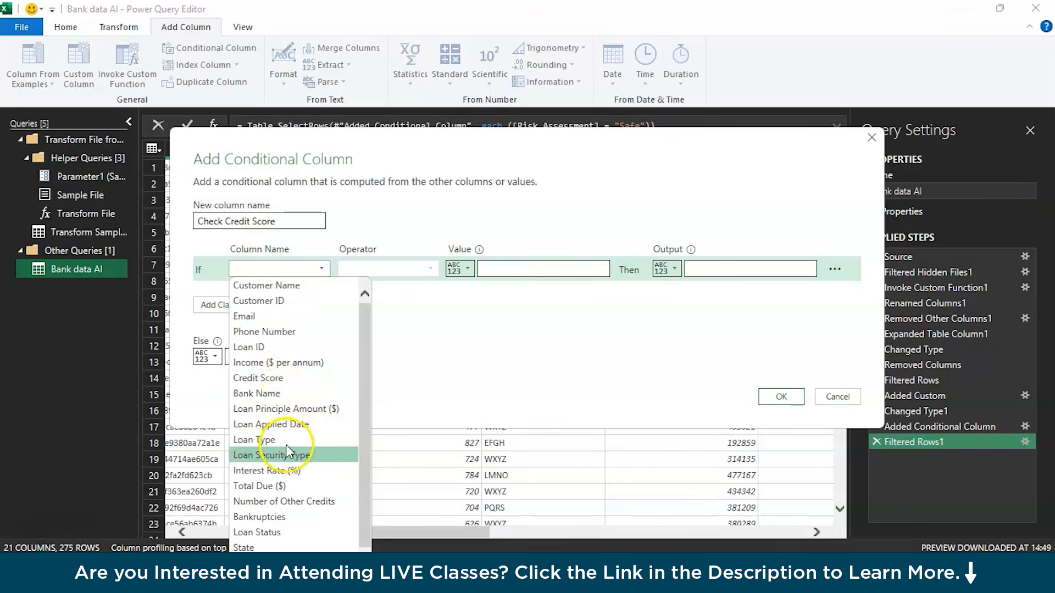
{"action": "left_click", "coordinate": [313, 377]}
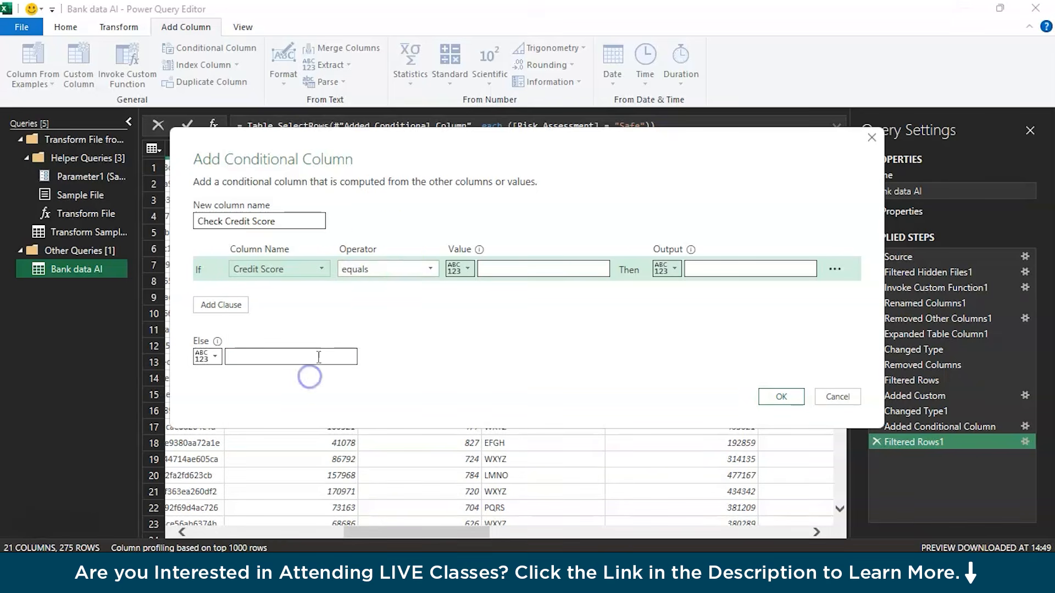
{"action": "left_click", "coordinate": [401, 268]}
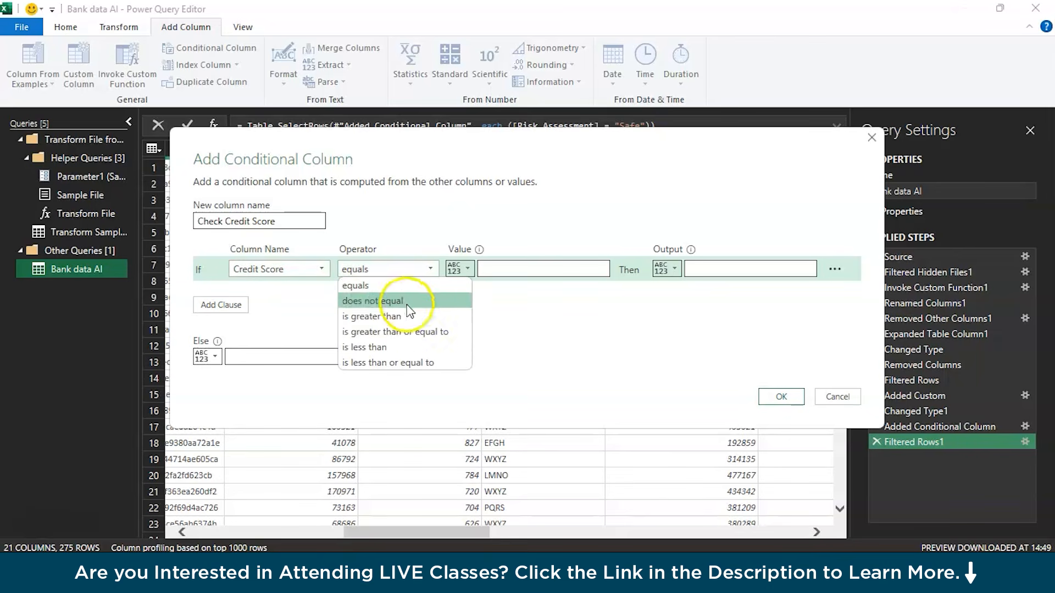
{"action": "left_click", "coordinate": [414, 332]}
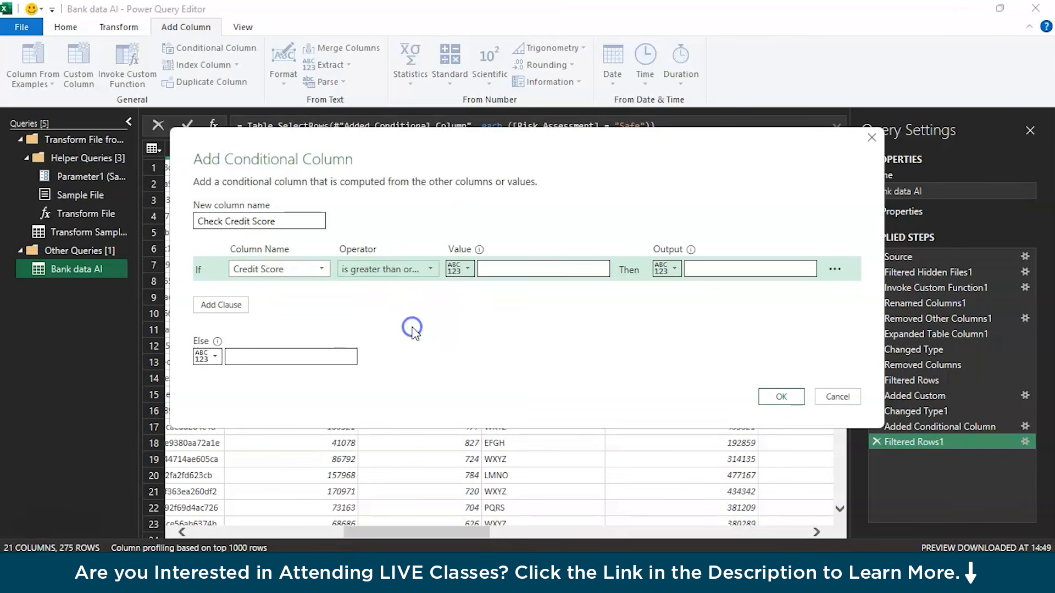
{"action": "left_click", "coordinate": [497, 269]}
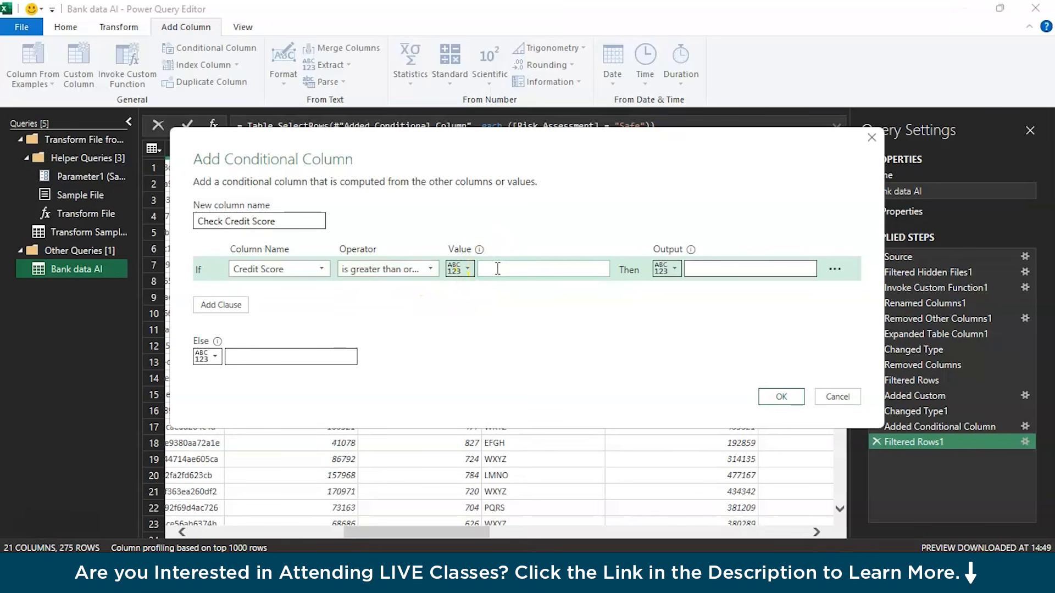
{"action": "type", "text": "739"}
- Output Proceed when the condition is met and Thinkable otherwise, and create the conditional column
{"action": "left_click", "coordinate": [717, 268]}
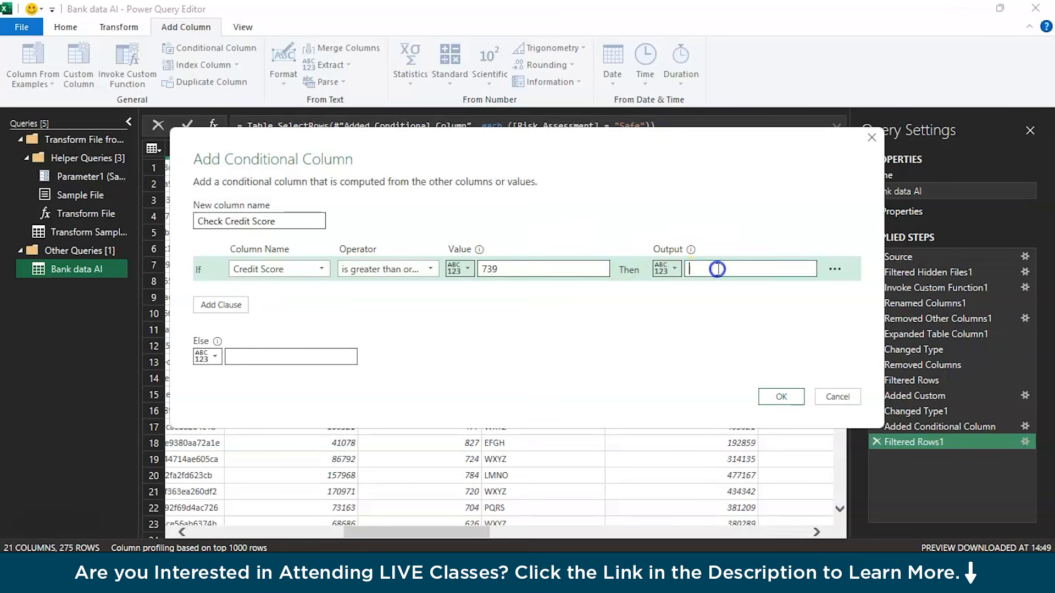
{"action": "type", "text": "Proceed"}
{"action": "left_click", "coordinate": [290, 355]}
{"action": "type", "text": "Thi"}
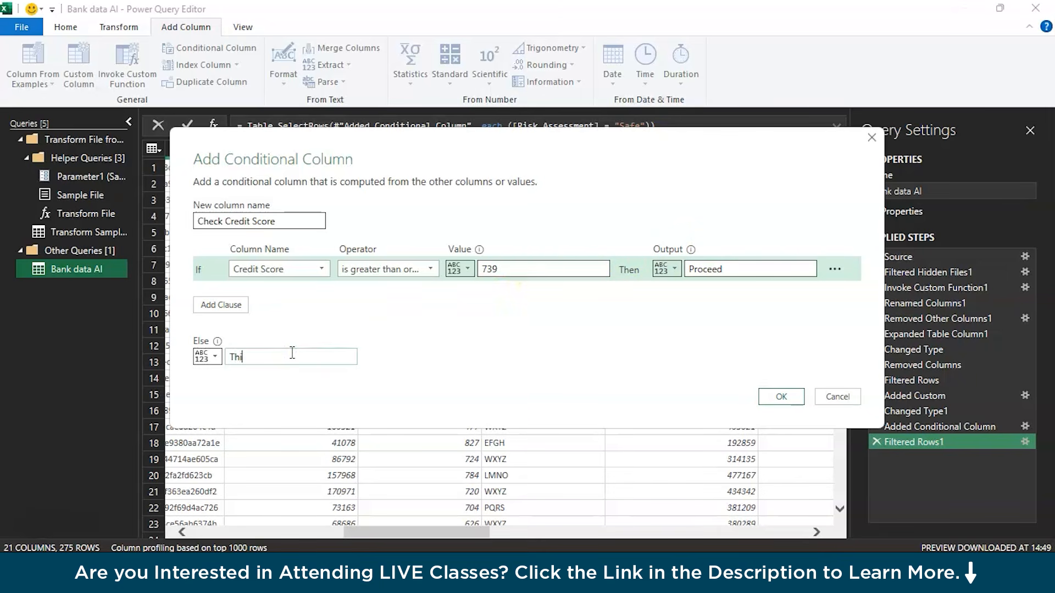
{"action": "type", "text": "nkable"}
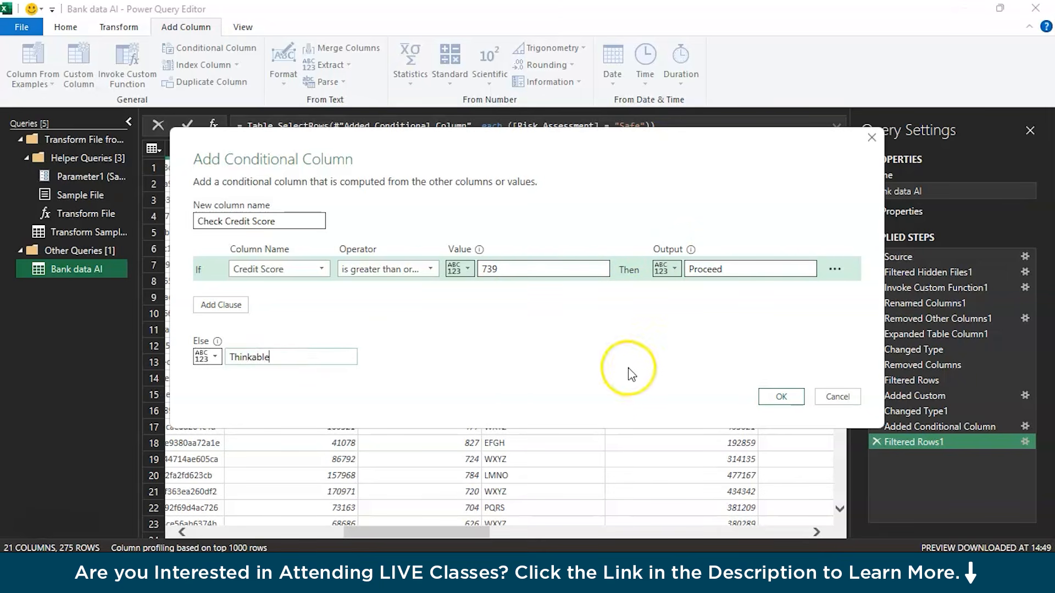
{"action": "left_click", "coordinate": [781, 396]}
- Filter the Check Credit Score column to keep only the Proceed rows
{"action": "left_click", "coordinate": [822, 146]}
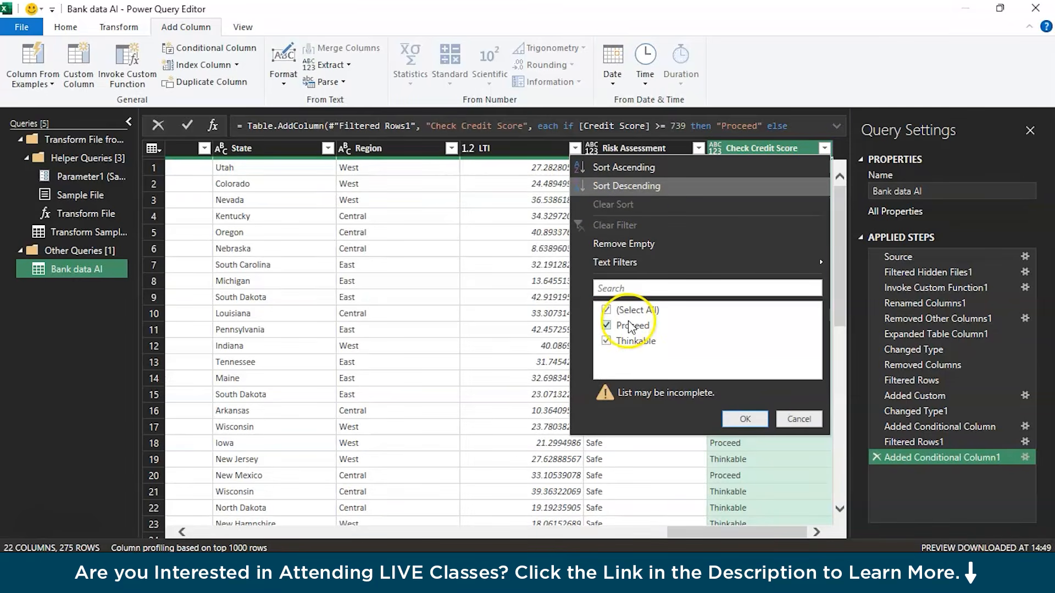
{"action": "left_click", "coordinate": [607, 310]}
{"action": "left_click", "coordinate": [606, 326]}
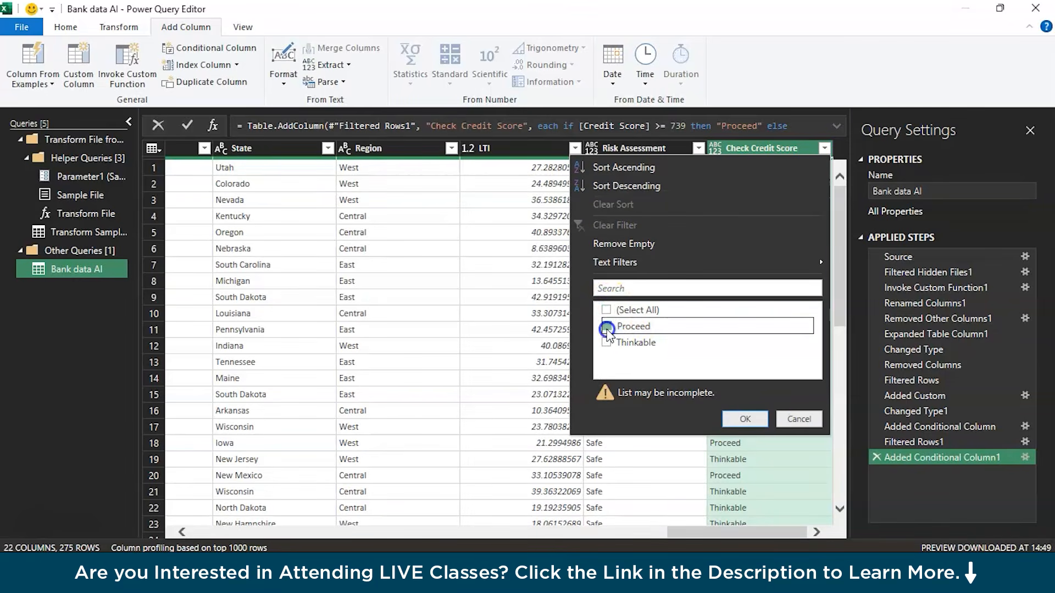
{"action": "left_click", "coordinate": [744, 421]}
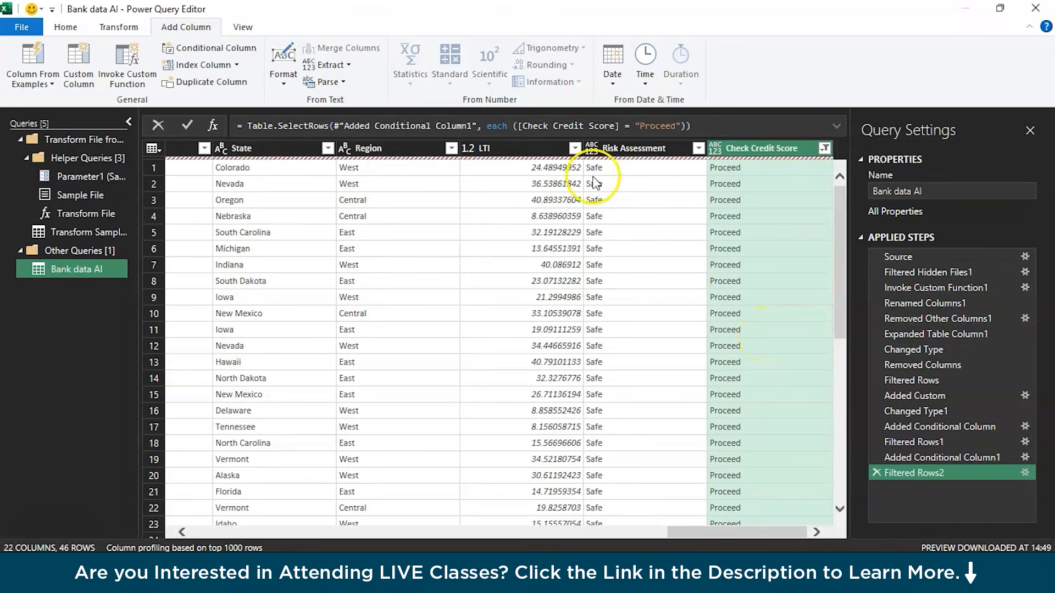
- Close and load the updated query into the Excel workbook, and refresh the Bank data AI table
{"action": "left_click", "coordinate": [60, 25]}
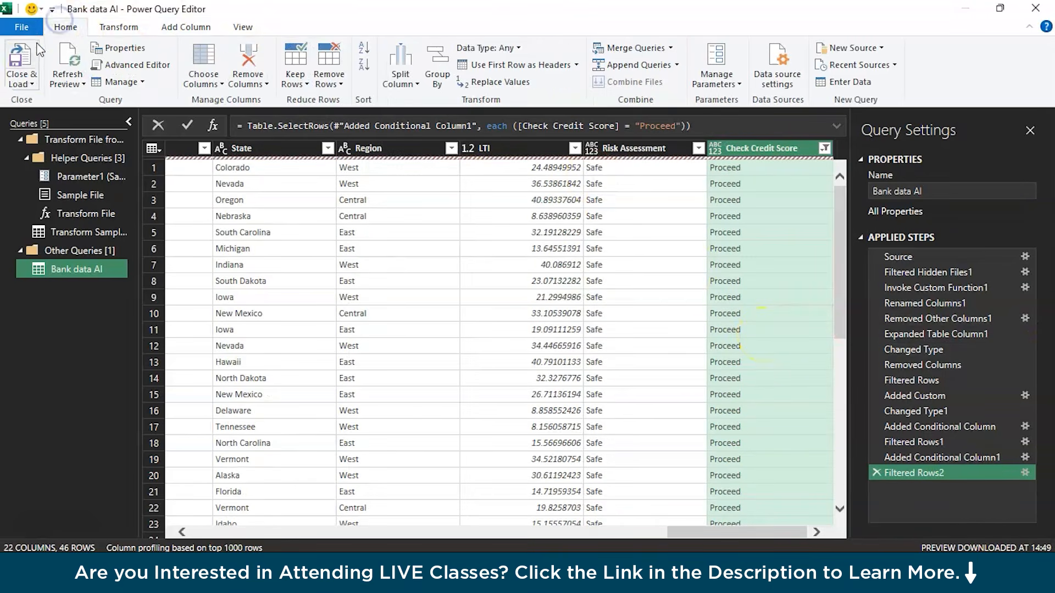
{"action": "left_click", "coordinate": [22, 79]}
{"action": "left_click", "coordinate": [44, 104]}
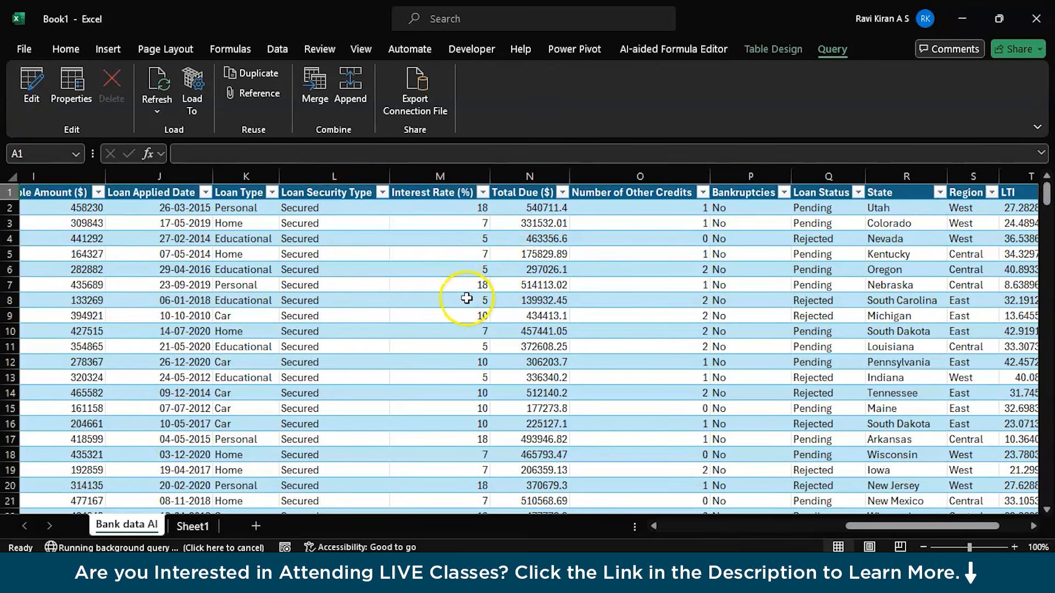
{"action": "left_click", "coordinate": [524, 327]}
{"action": "left_click", "coordinate": [146, 105]}
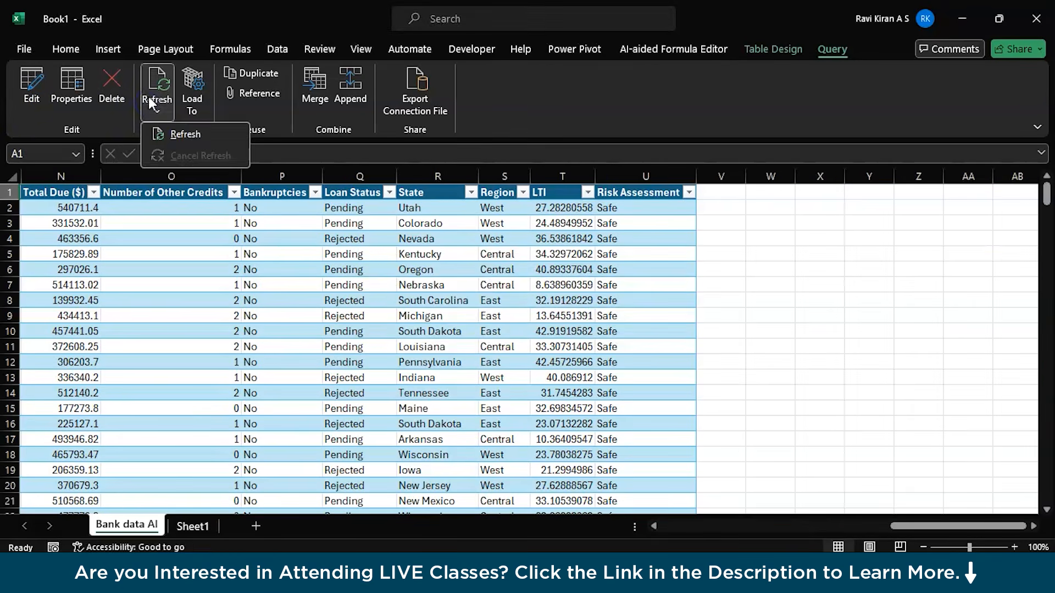
{"action": "left_click", "coordinate": [181, 134]}
{"action": "key", "text": "Return"}
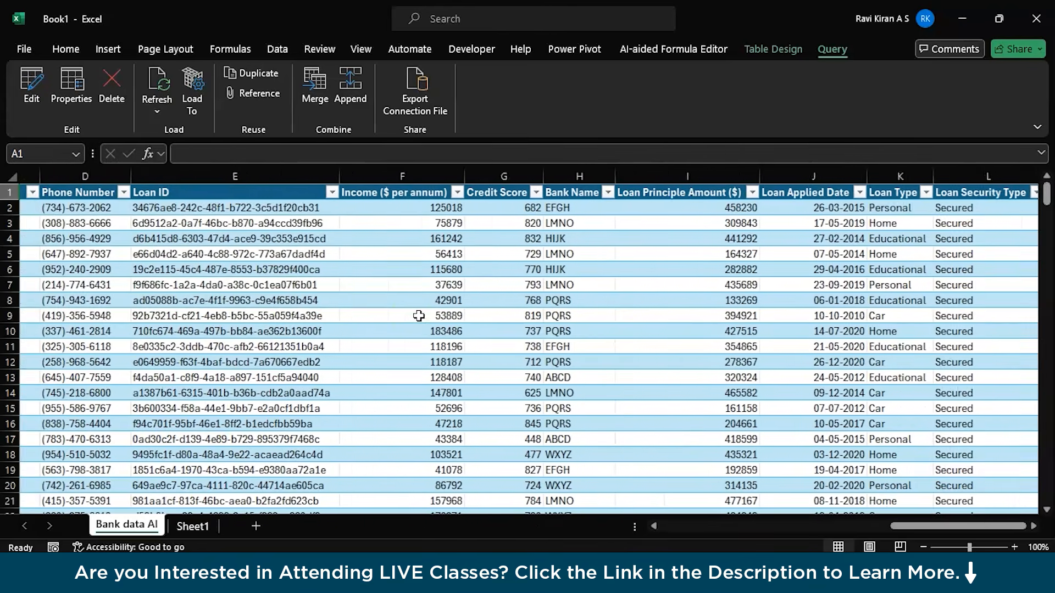
- Delete the Sheet1 worksheet from the workbook
{"action": "scroll", "coordinate": [419, 315], "scroll_direction": "left", "scroll_amount": 3}
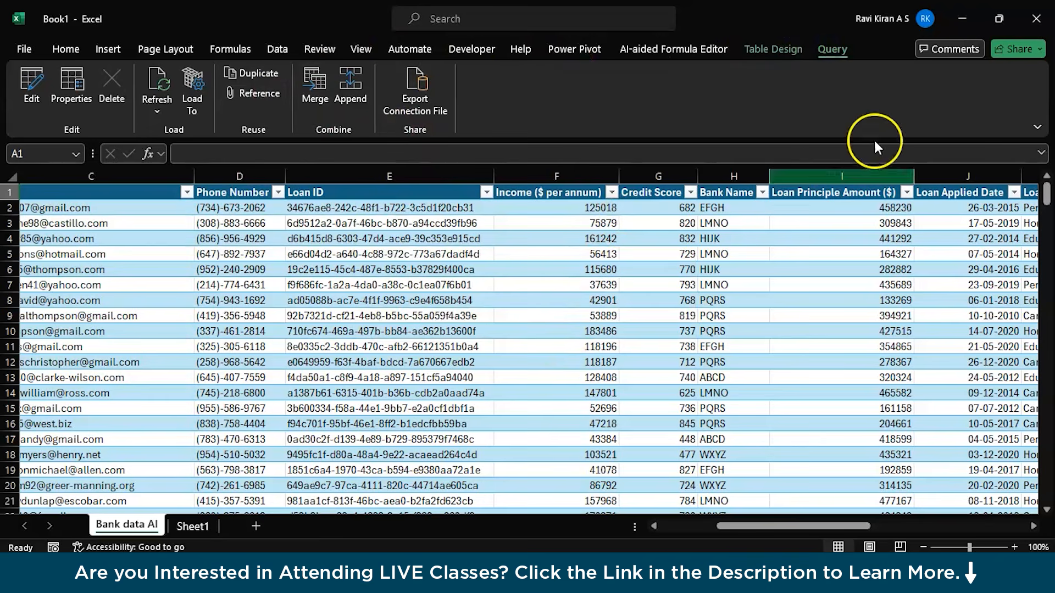
{"action": "right_click", "coordinate": [209, 525]}
{"action": "left_click", "coordinate": [248, 312]}
- Reopen the Bank data AI query for editing and look across its filtered columns
{"action": "left_click", "coordinate": [832, 49]}
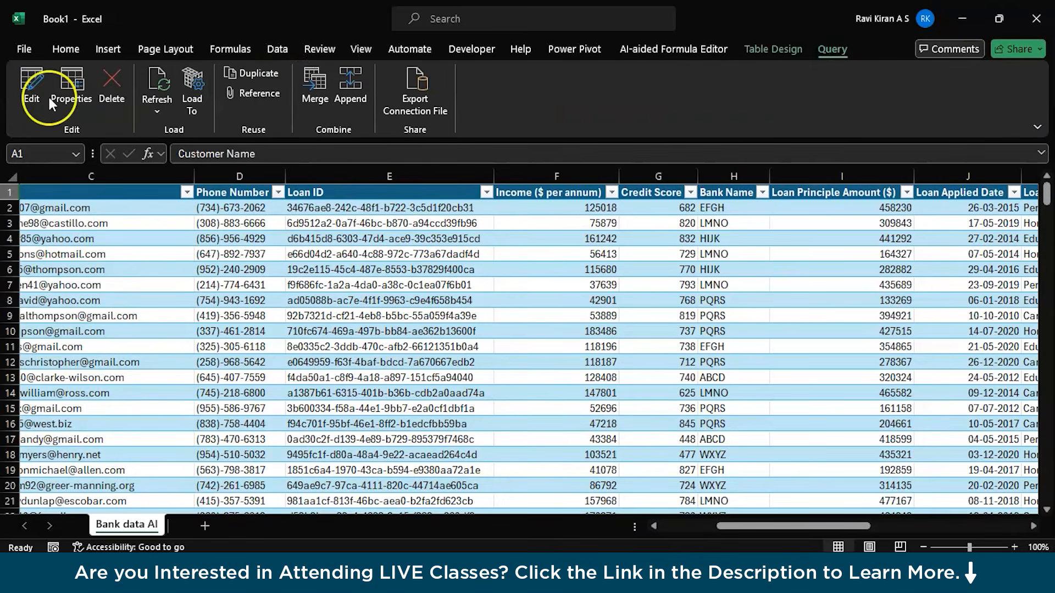
{"action": "left_click", "coordinate": [30, 88]}
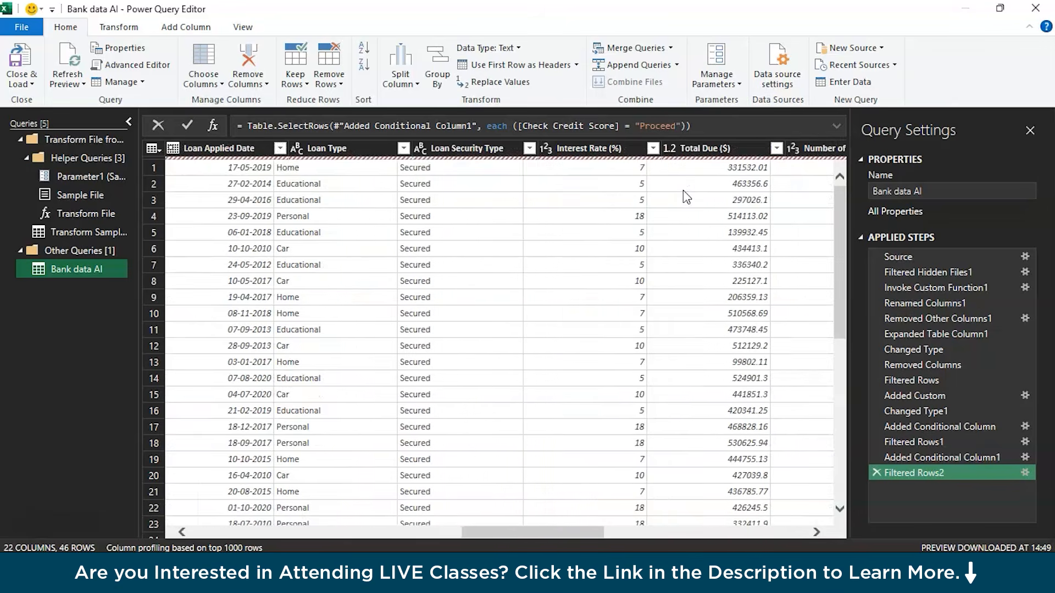
{"action": "scroll", "coordinate": [686, 195], "scroll_direction": "right", "scroll_amount": 4}
{"action": "scroll", "coordinate": [683, 191], "scroll_direction": "left", "scroll_amount": 8}
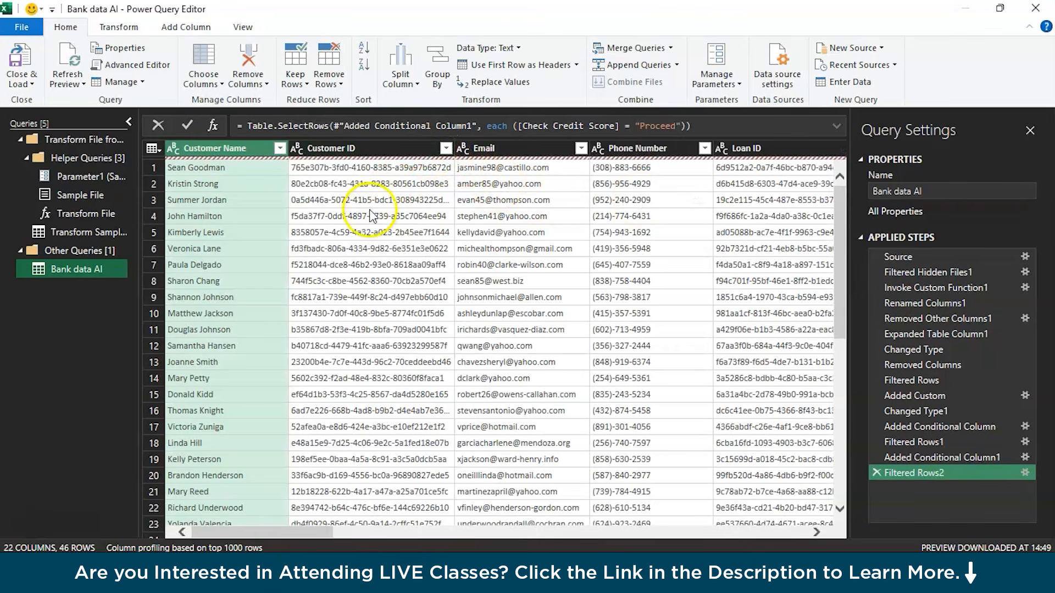
- Look through the values in the Email column's filter list, keeping all of them selected
{"action": "left_click", "coordinate": [576, 150]}
{"action": "left_click", "coordinate": [579, 149]}
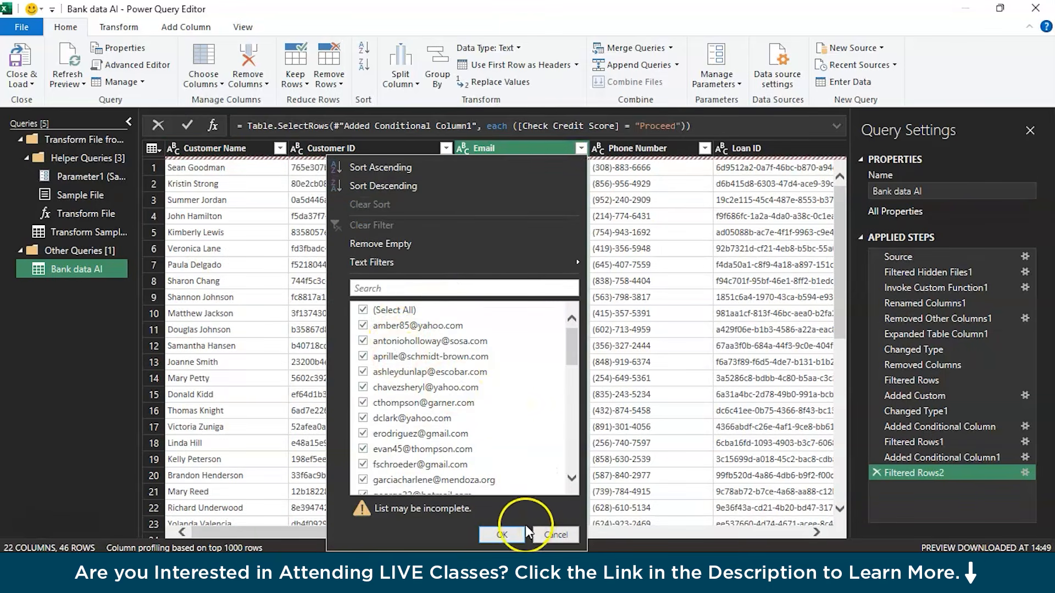
{"action": "scroll", "coordinate": [502, 450], "scroll_direction": "down", "scroll_amount": 5}
{"action": "scroll", "coordinate": [502, 450], "scroll_direction": "up", "scroll_amount": 4}
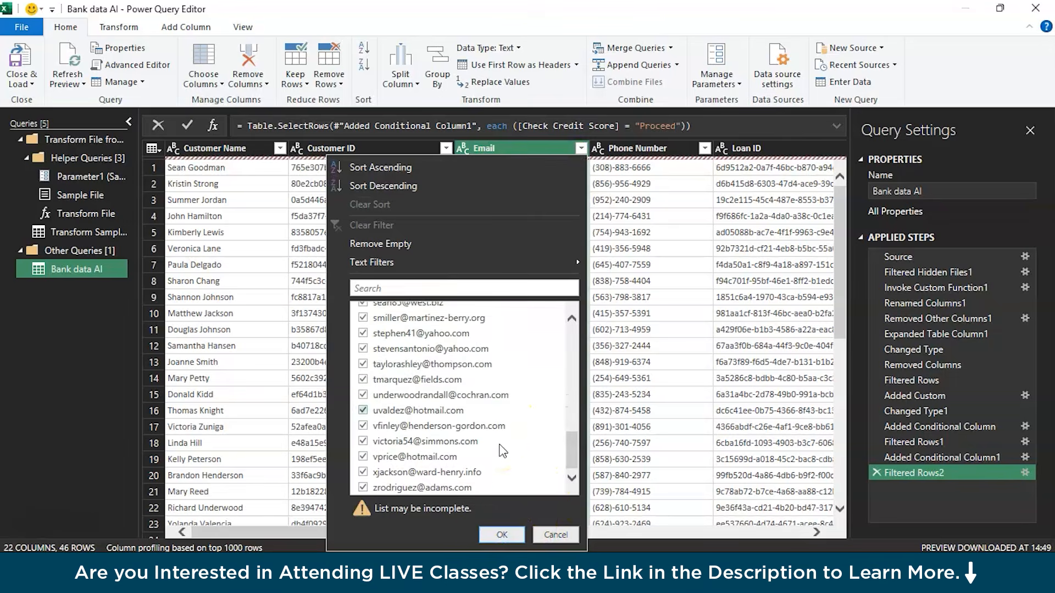
{"action": "left_click", "coordinate": [497, 534]}
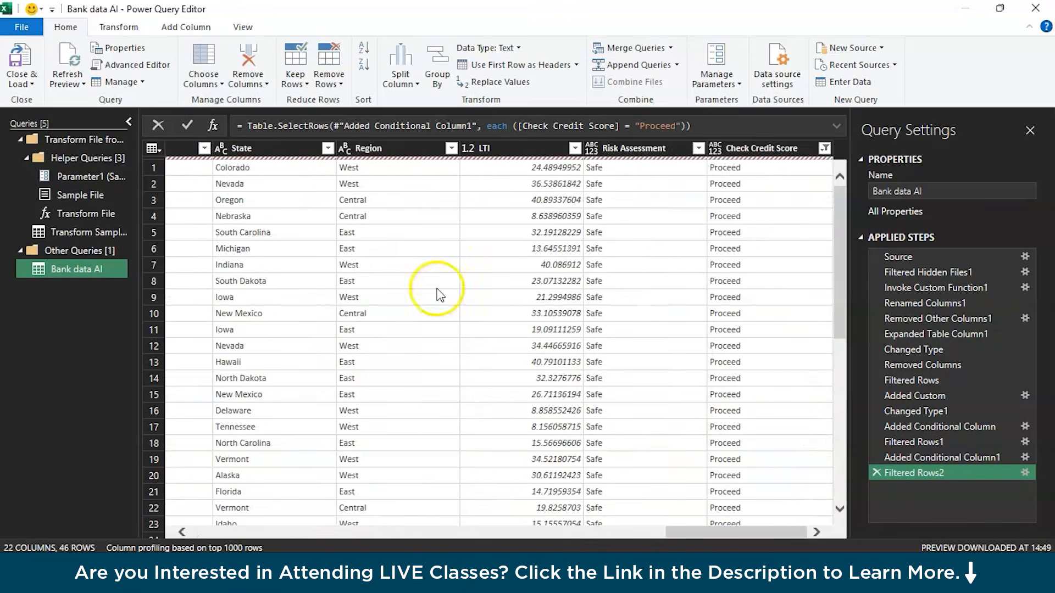
- Refresh the query preview, and close and load the query into the workbook
{"action": "left_click", "coordinate": [65, 63]}
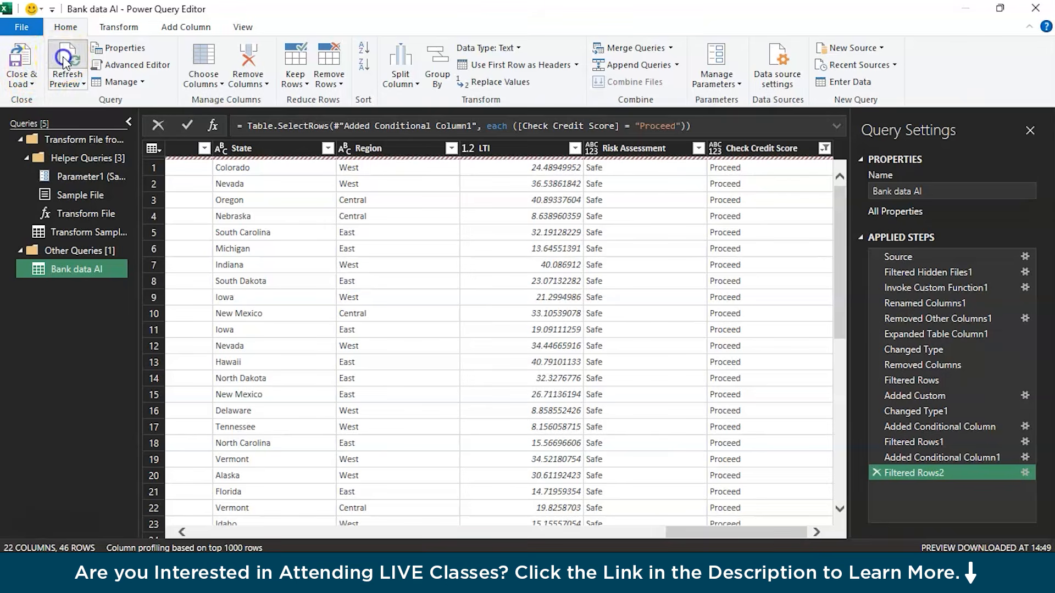
{"action": "left_click", "coordinate": [24, 82]}
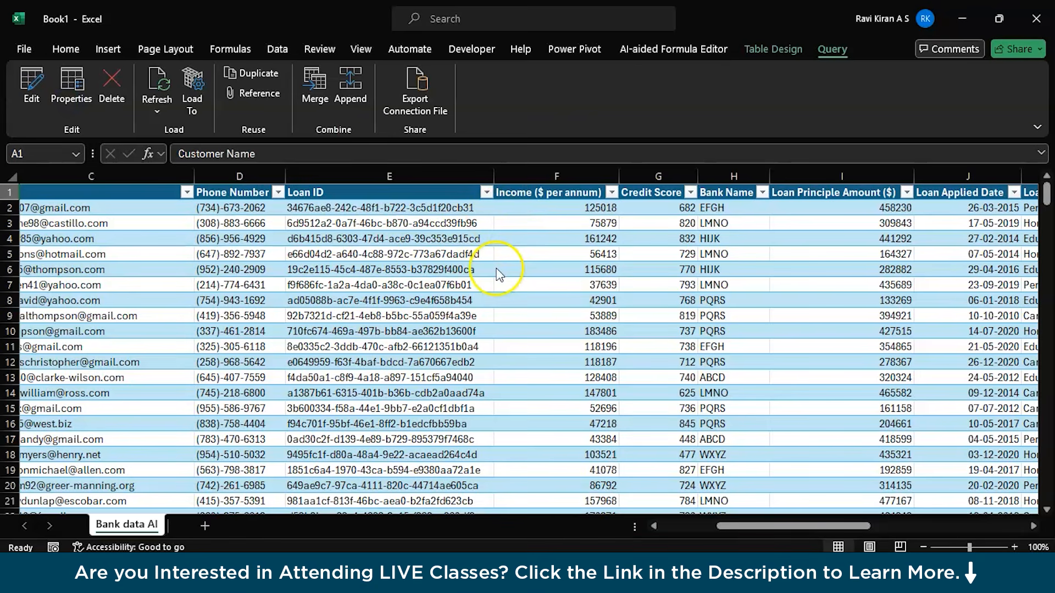
- Examine the loaded Bank data AI table's columns from Risk Assessment back to Customer Name
{"action": "scroll", "coordinate": [497, 272], "scroll_direction": "right", "scroll_amount": 6}
{"action": "scroll", "coordinate": [496, 268], "scroll_direction": "right", "scroll_amount": 6}
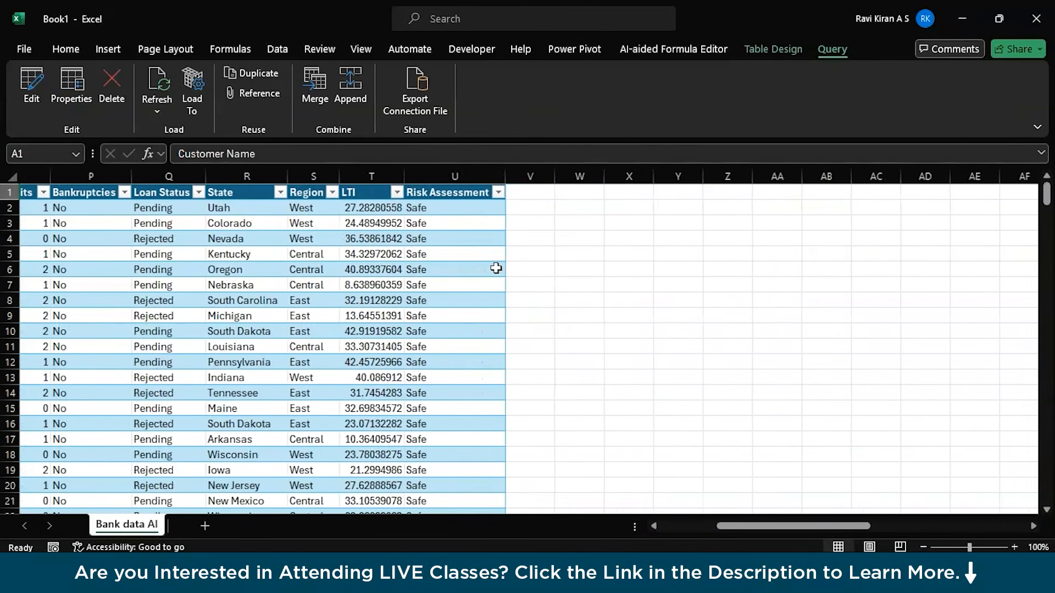
{"action": "scroll", "coordinate": [496, 268], "scroll_direction": "left", "scroll_amount": 4}
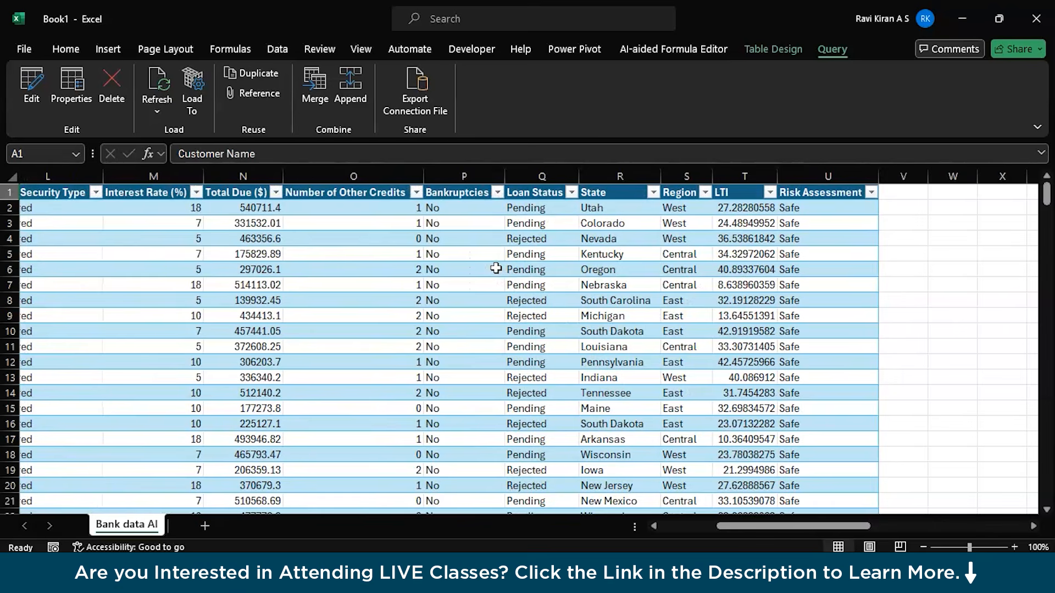
{"action": "scroll", "coordinate": [496, 268], "scroll_direction": "left", "scroll_amount": 5}
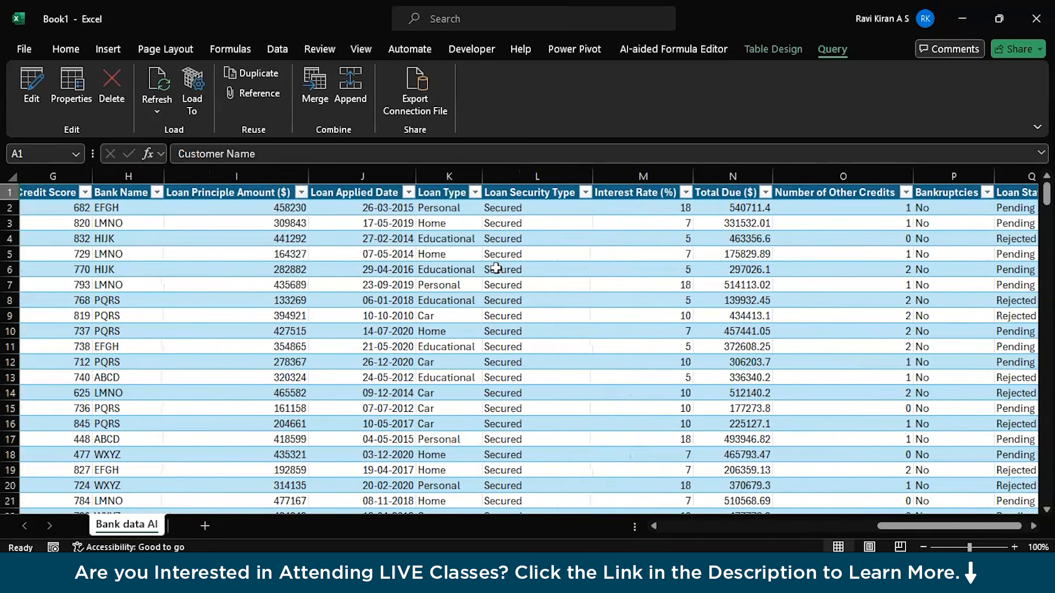
{"action": "scroll", "coordinate": [497, 268], "scroll_direction": "left", "scroll_amount": 5}
{"action": "scroll", "coordinate": [496, 268], "scroll_direction": "left", "scroll_amount": 2}
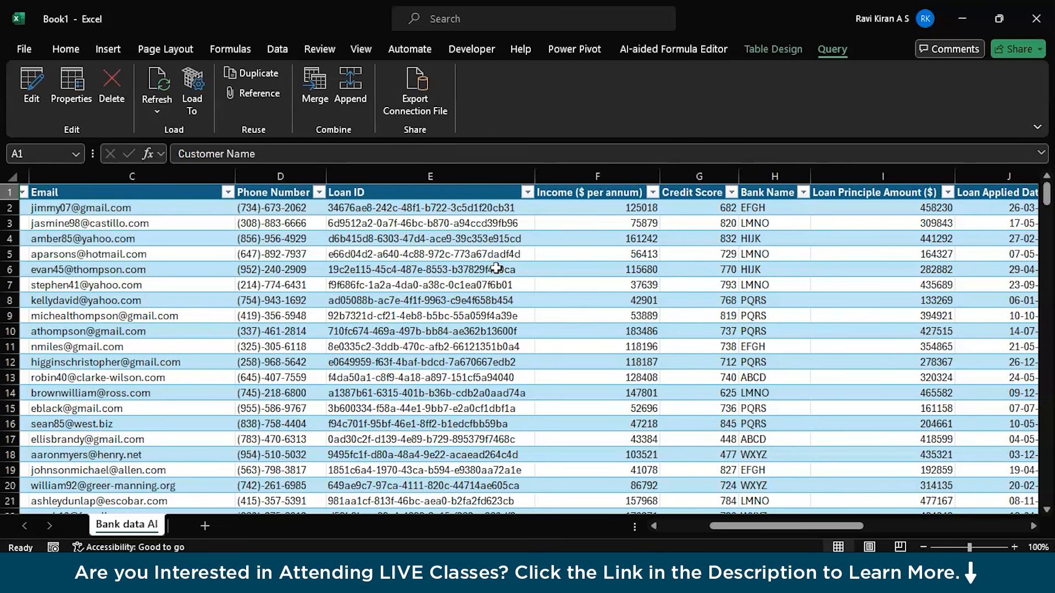
{"action": "scroll", "coordinate": [496, 268], "scroll_direction": "left", "scroll_amount": 3}
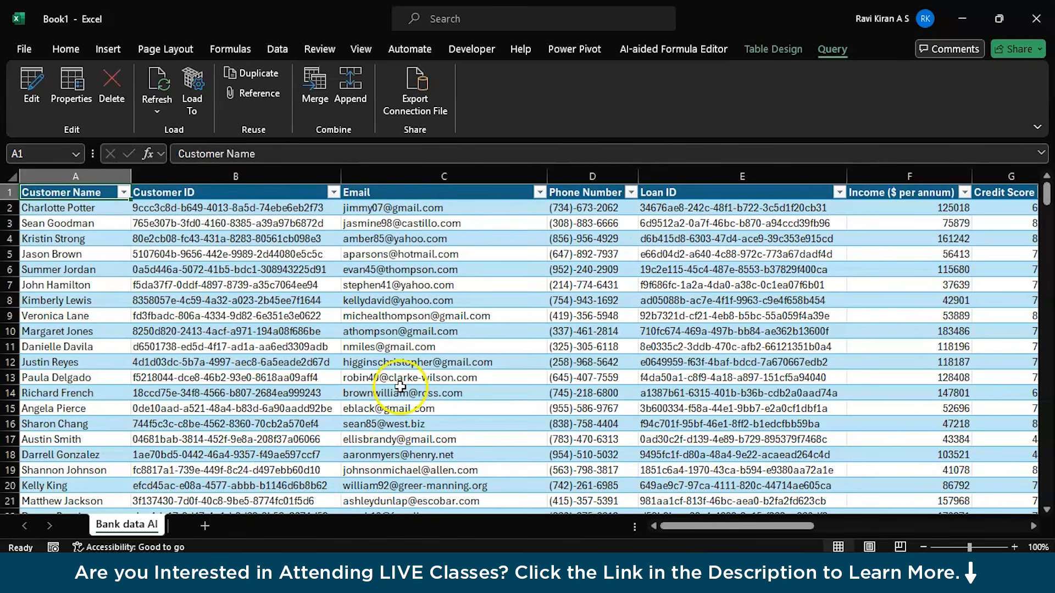
- Save the workbook as an Excel Workbook named Filtered Data in the Downloads folder
{"action": "left_click", "coordinate": [50, 47]}
{"action": "left_click", "coordinate": [14, 48]}
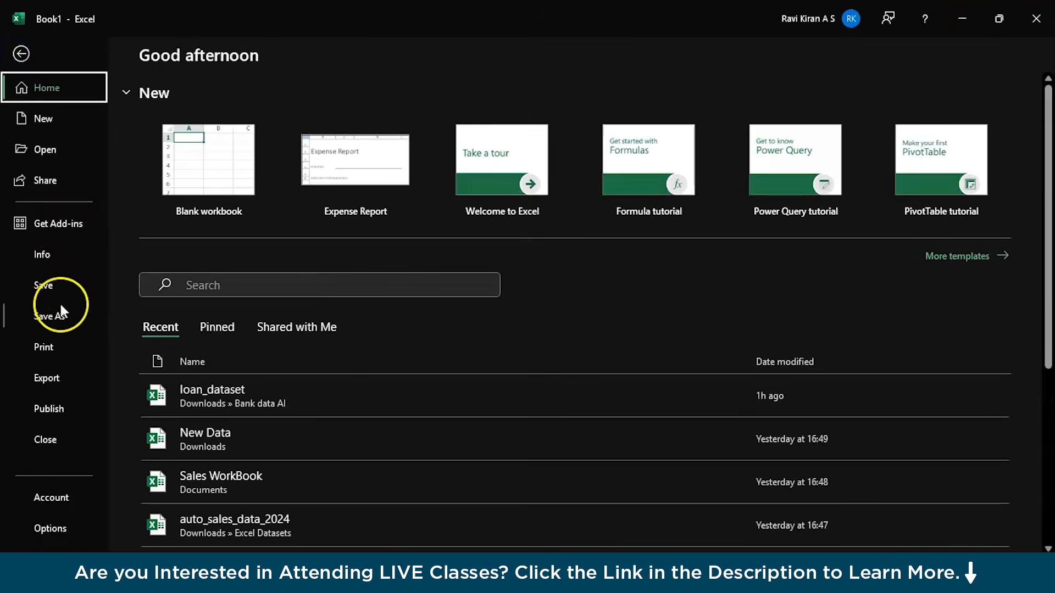
{"action": "left_click", "coordinate": [49, 316]}
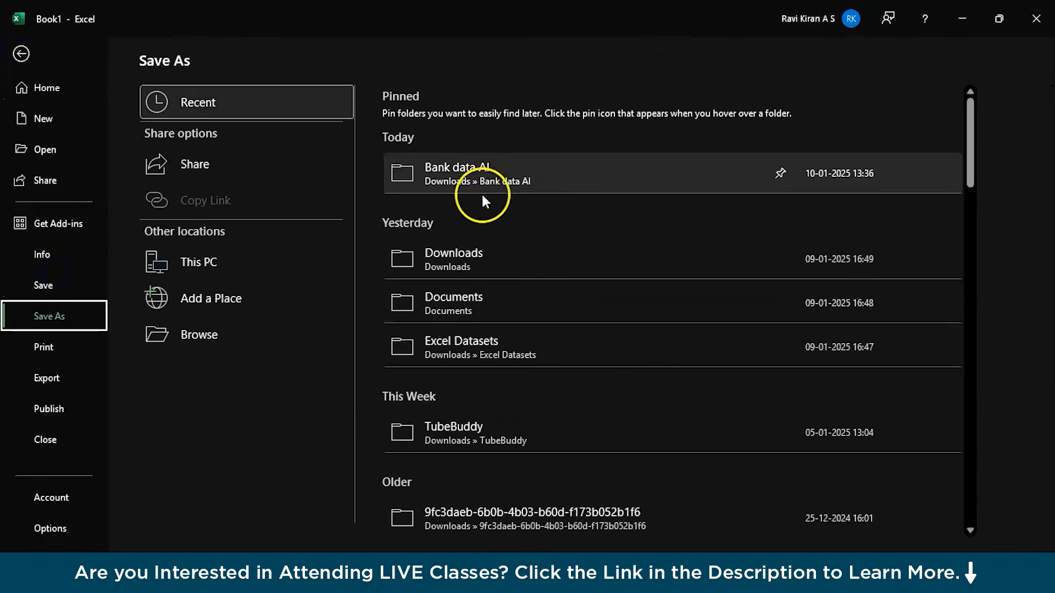
{"action": "left_click", "coordinate": [501, 172]}
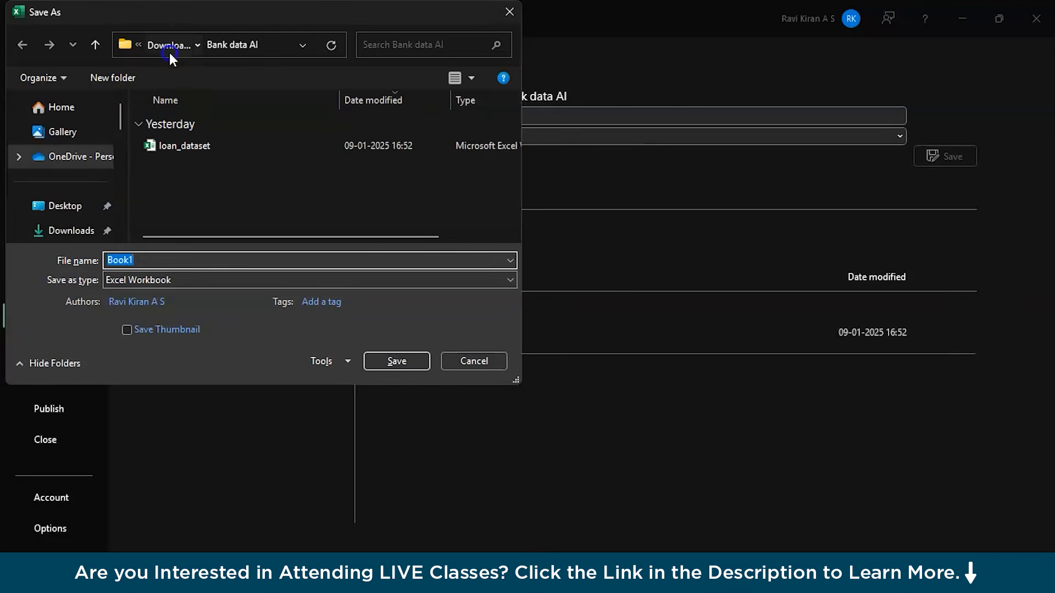
{"action": "left_click", "coordinate": [170, 48]}
{"action": "type", "text": "Filtered Data"}
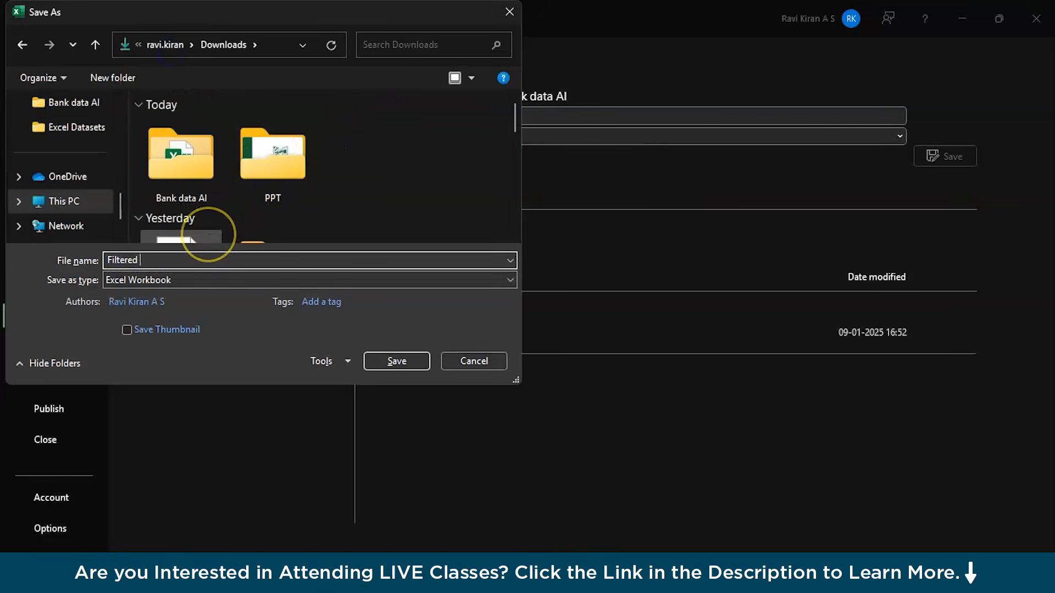
{"action": "left_click", "coordinate": [375, 353]}
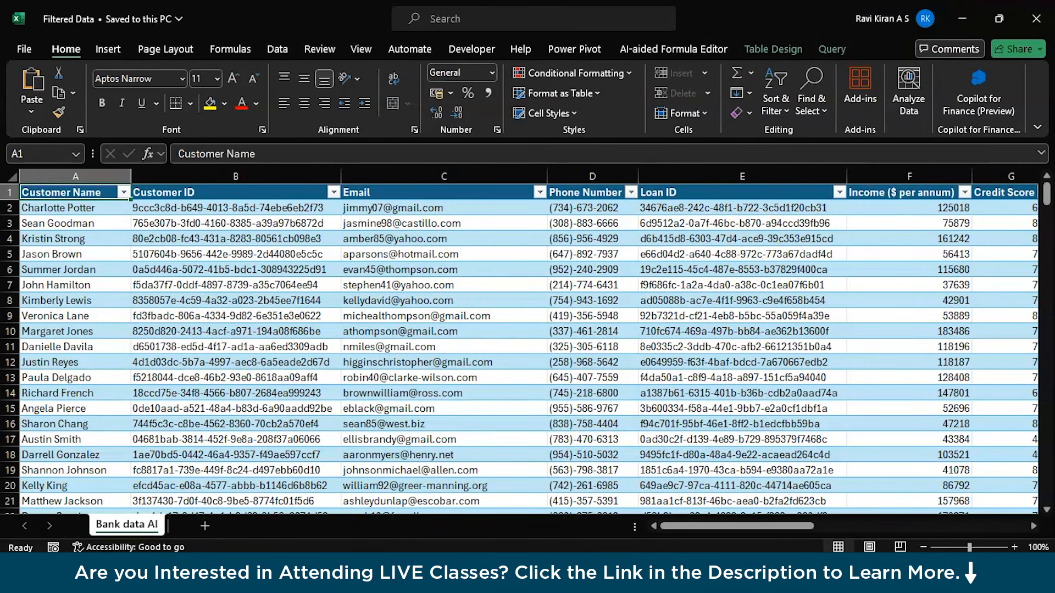
- Switch to File Explorer and move the New Data workbook from Downloads into the Bank data AI folder
{"action": "left_click", "coordinate": [83, 577]}
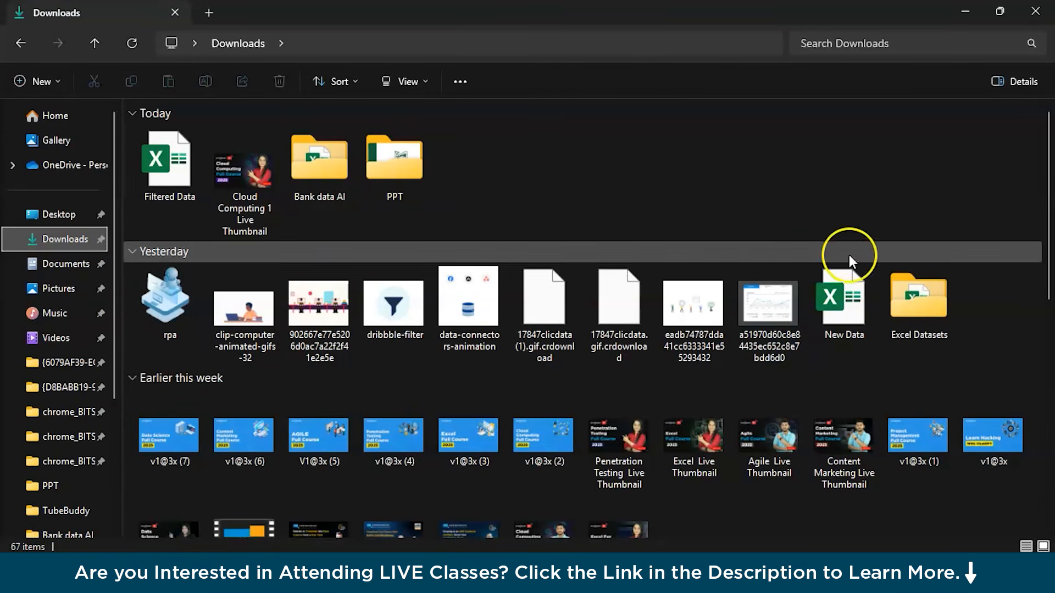
{"action": "left_click", "coordinate": [846, 302]}
{"action": "left_click_drag", "start_coordinate": [846, 303], "coordinate": [327, 197]}
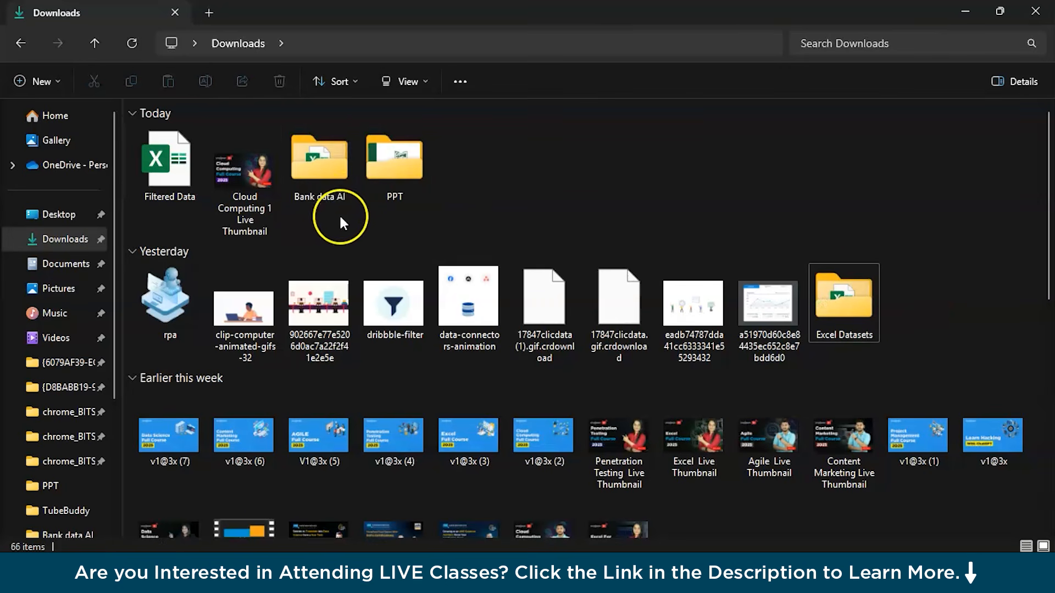
{"action": "mouse_move", "coordinate": [324, 201]}
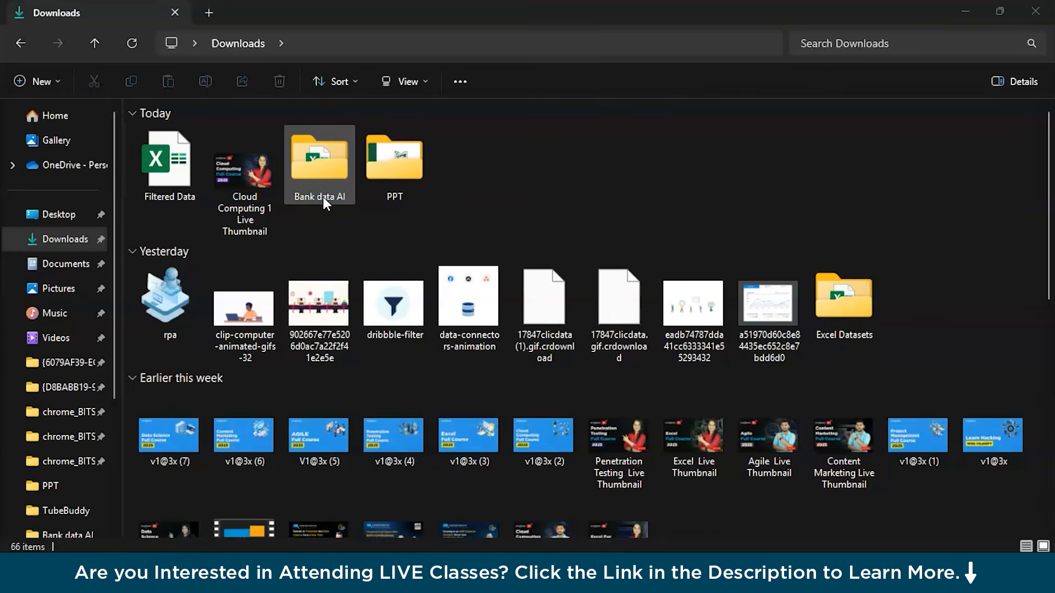
- Return to the Filtered Data workbook in Excel and refresh all of its data connections
{"action": "left_click", "coordinate": [468, 565]}
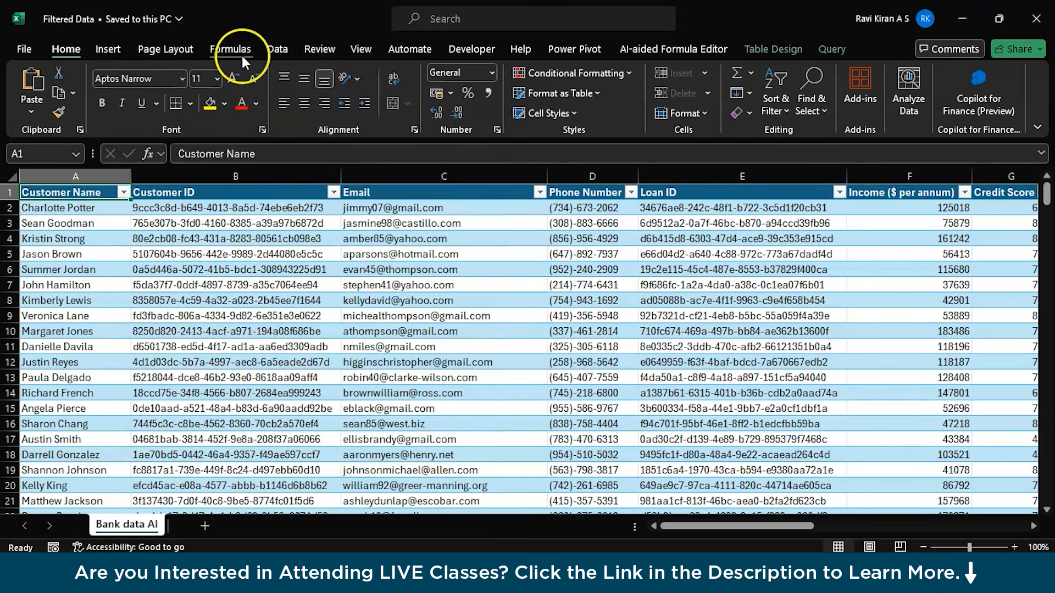
{"action": "left_click", "coordinate": [283, 48]}
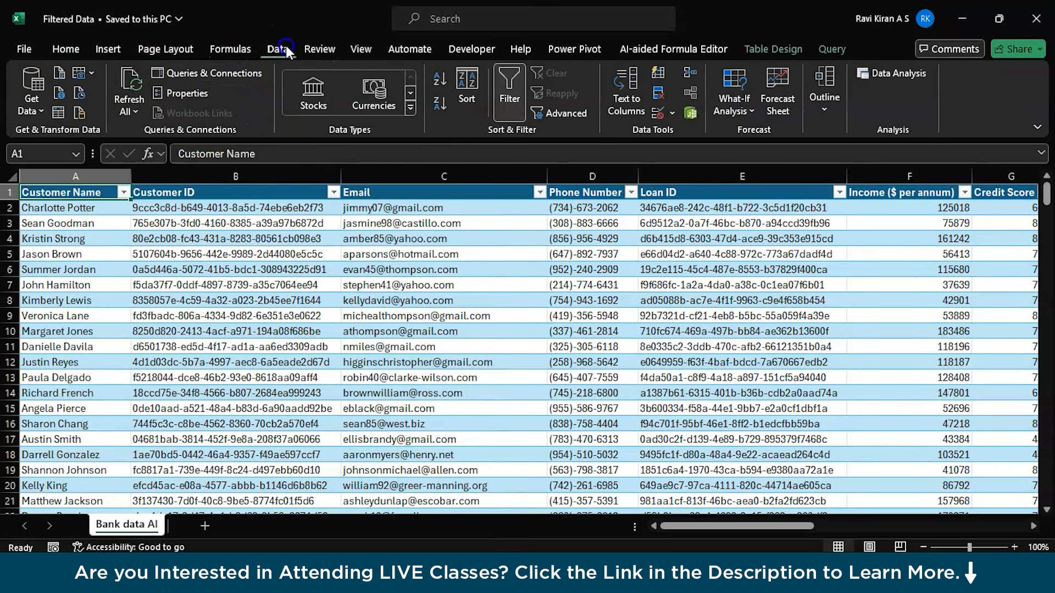
{"action": "left_click", "coordinate": [132, 81]}
{"action": "left_click", "coordinate": [547, 326]}
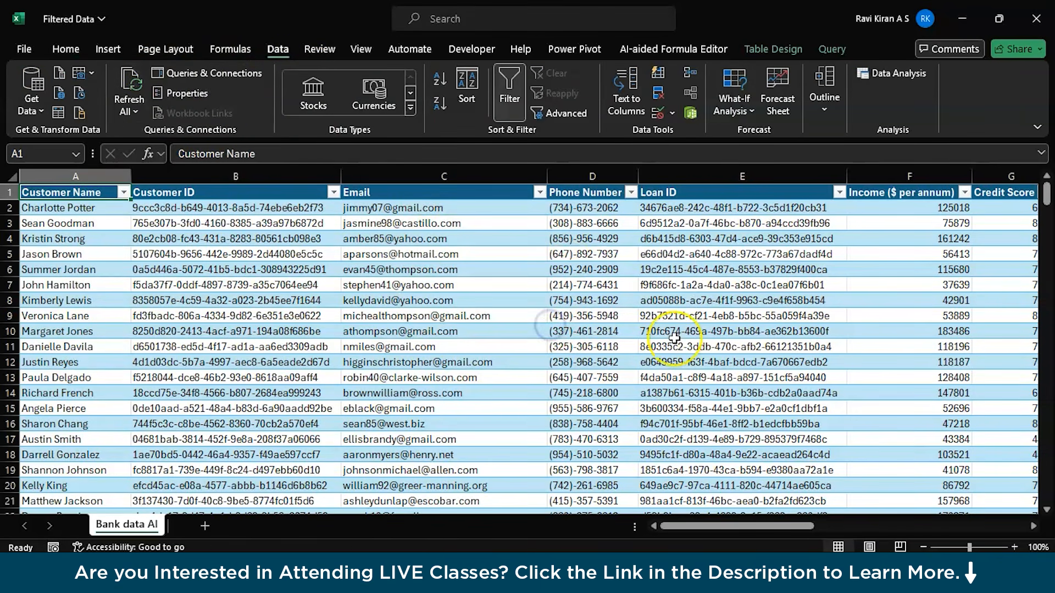
- Examine the refreshed Bank data AI table's rows and its columns through to LTI and Risk Assessment
{"action": "scroll", "coordinate": [674, 337], "scroll_direction": "right", "scroll_amount": 6}
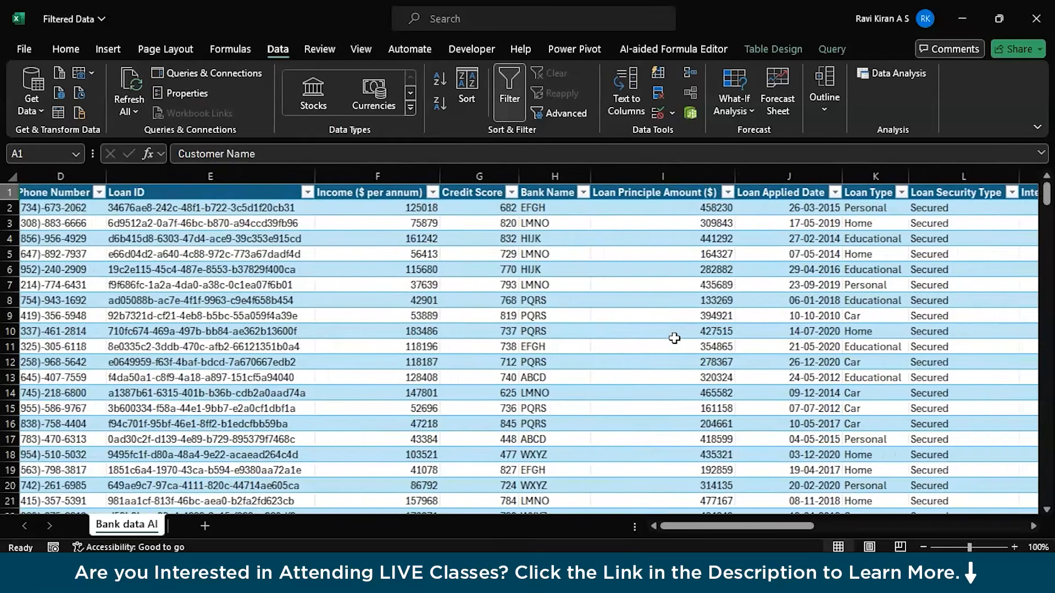
{"action": "scroll", "coordinate": [674, 338], "scroll_direction": "right", "scroll_amount": 6}
{"action": "scroll", "coordinate": [674, 338], "scroll_direction": "right", "scroll_amount": 2}
{"action": "scroll", "coordinate": [674, 338], "scroll_direction": "down", "scroll_amount": 5}
{"action": "scroll", "coordinate": [674, 337], "scroll_direction": "up", "scroll_amount": 1}
{"action": "scroll", "coordinate": [674, 338], "scroll_direction": "right", "scroll_amount": 3}
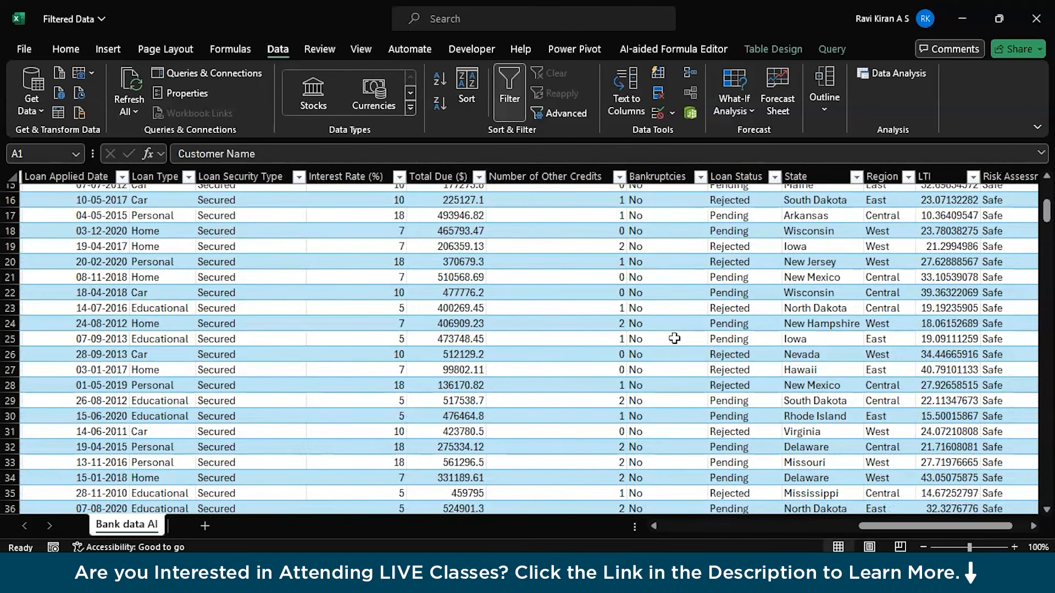
{"action": "scroll", "coordinate": [674, 337], "scroll_direction": "left", "scroll_amount": 5}
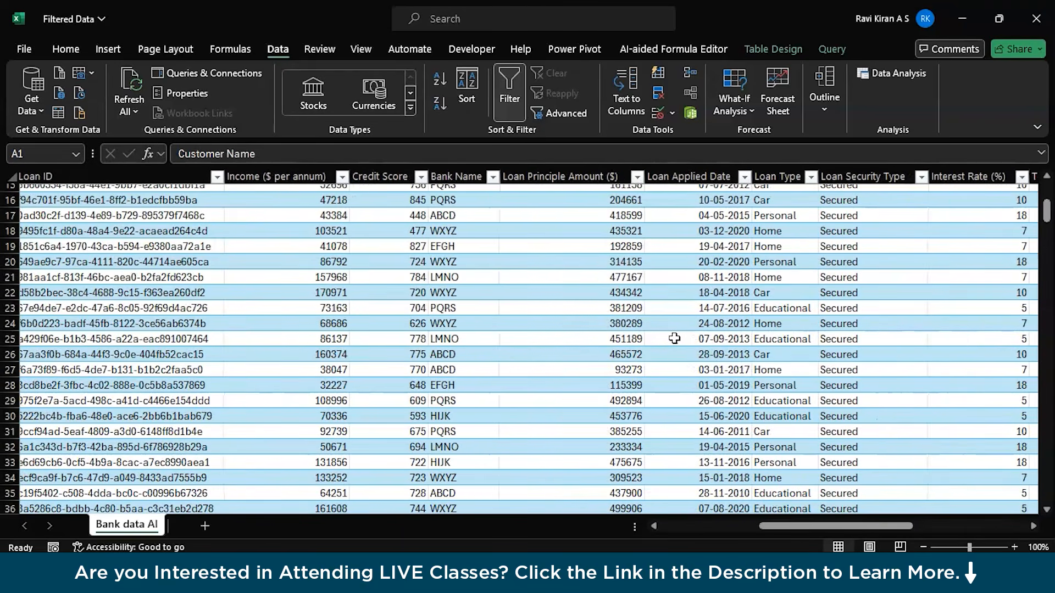